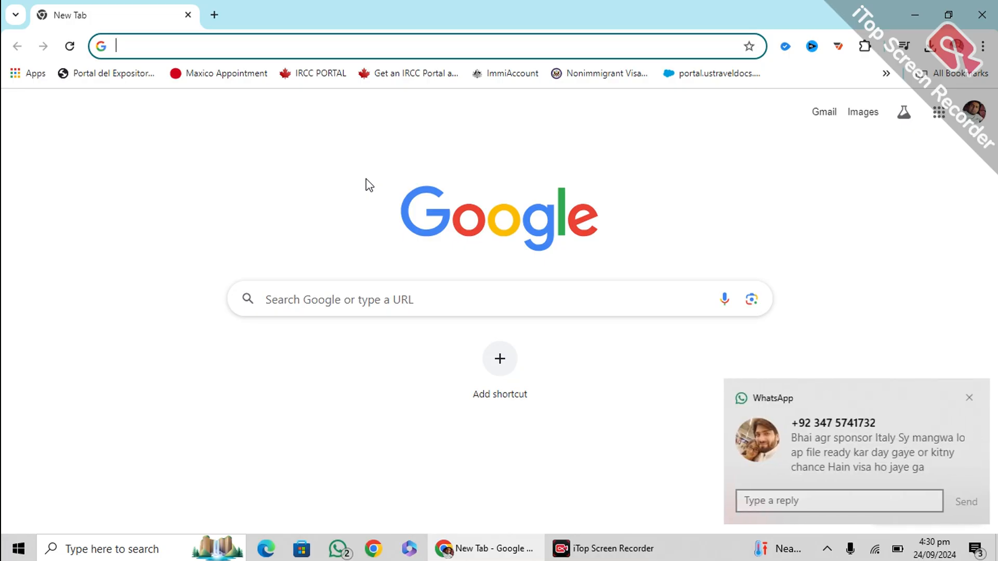
Search Google for 'norway vfs islamabad' and open the VFS Global Norway-in-Pakistan site
left_click(967, 397)
left_click(482, 288)
type("n")
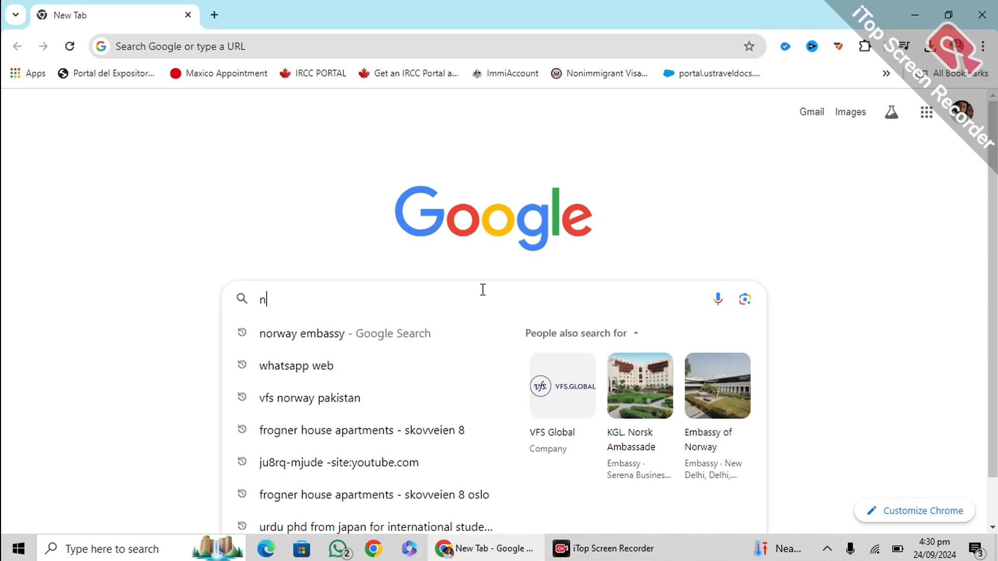
type("orway vfs")
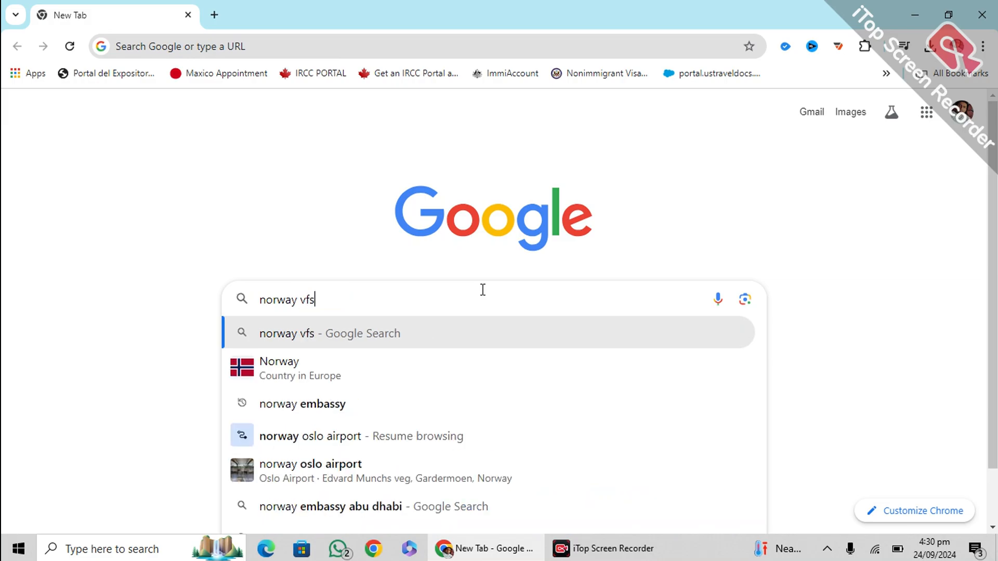
key("Down")
key("Return")
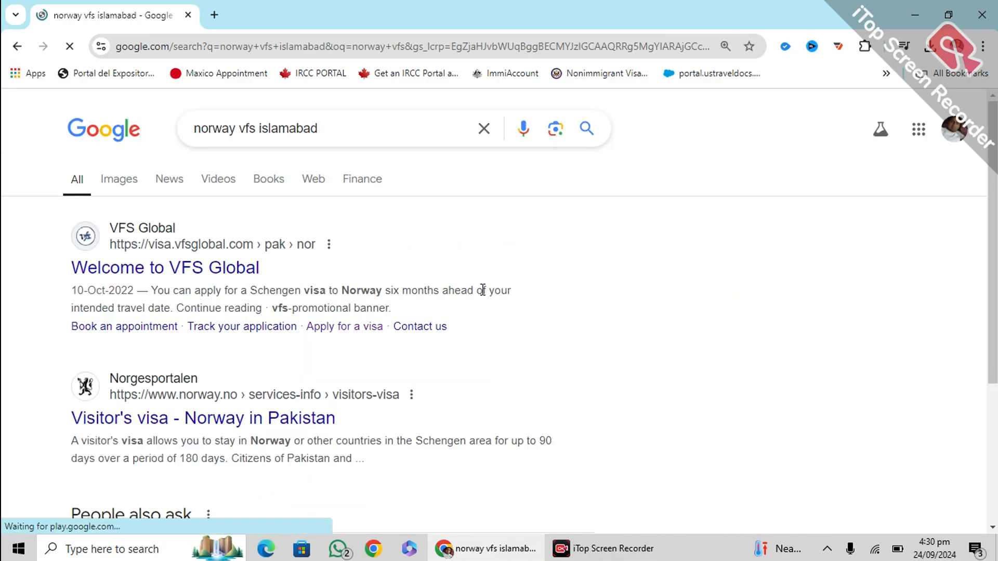
left_click(151, 267)
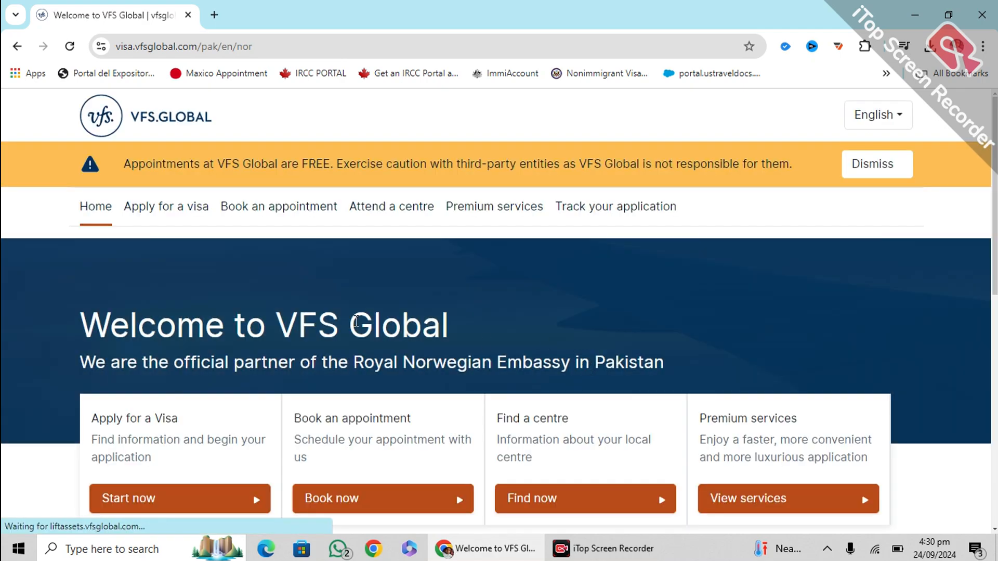
Expand the 'Begin your application' step and follow its link to UDI's Visits and holidays page
scroll(312, 302, "down", 5)
scroll(364, 338, "up", 5)
scroll(412, 382, "down", 1)
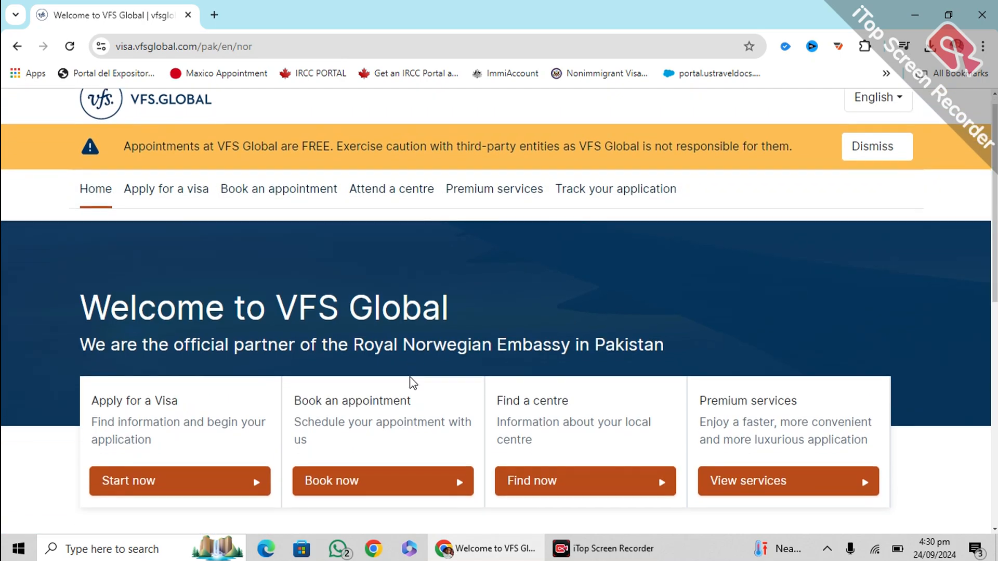
scroll(413, 382, "down", 3)
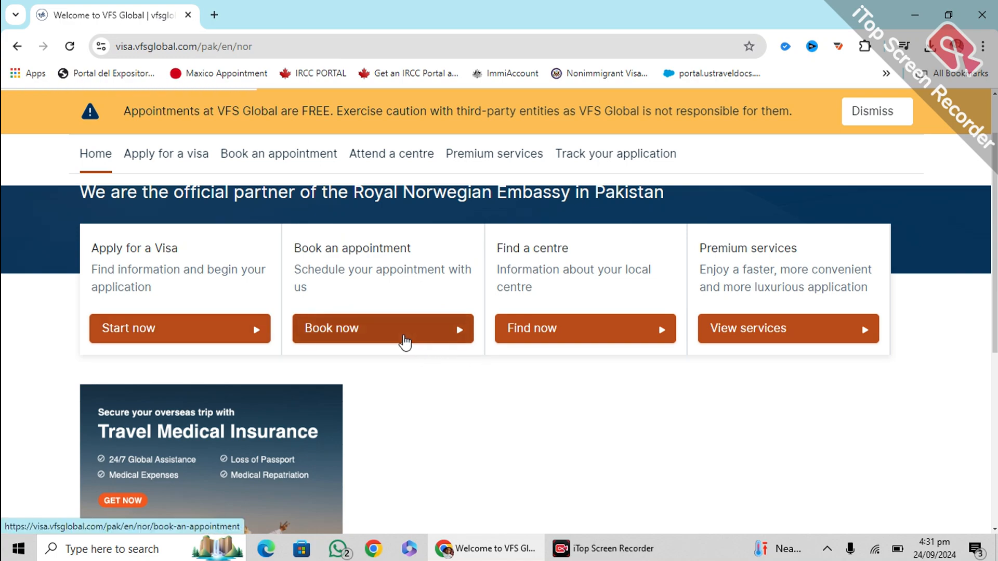
scroll(407, 335, "down", 6)
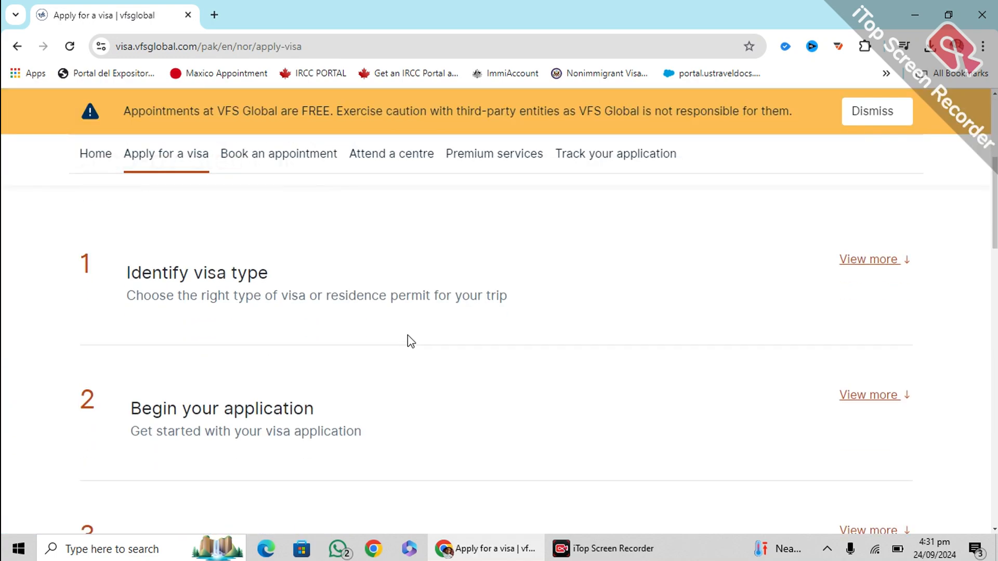
scroll(415, 349, "down", 3)
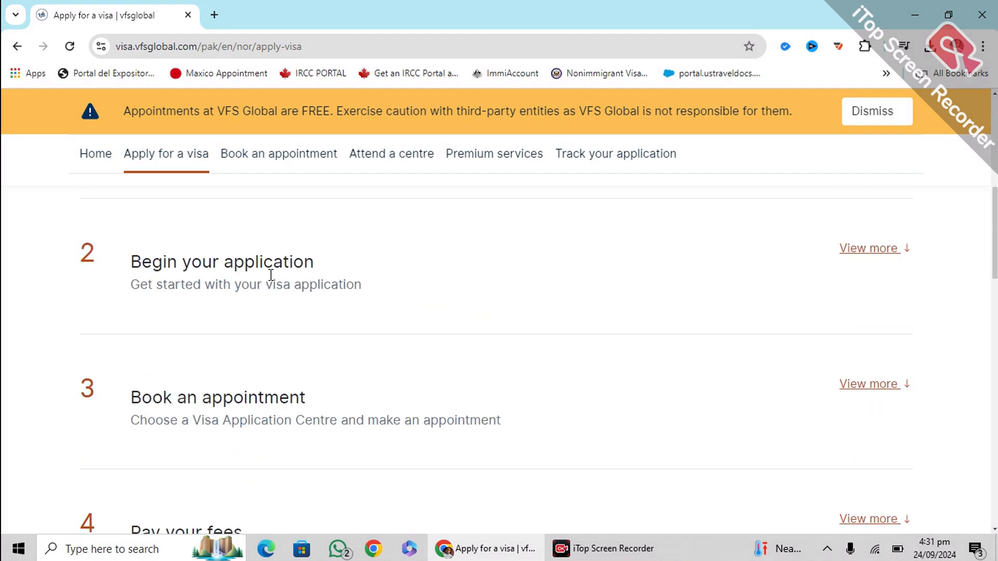
left_click(865, 249)
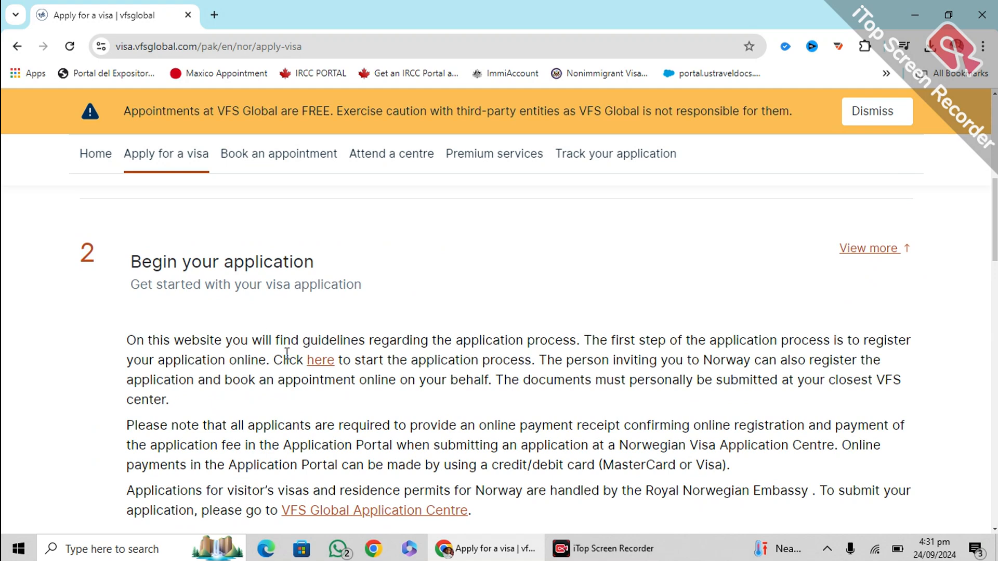
left_click(319, 360)
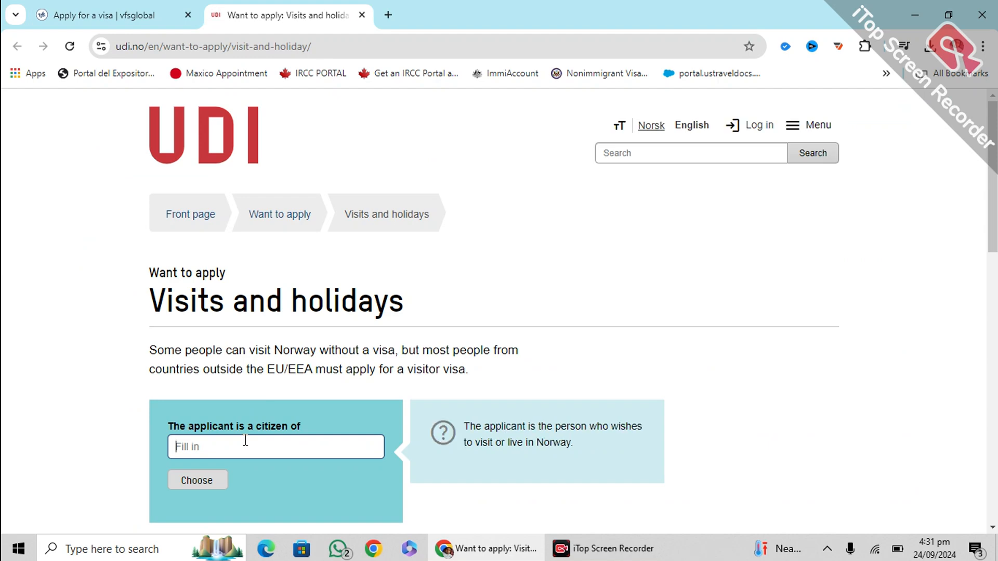
Personalise the Visits and holidays page for a citizen of Pakistan
scroll(245, 439, "down", 4)
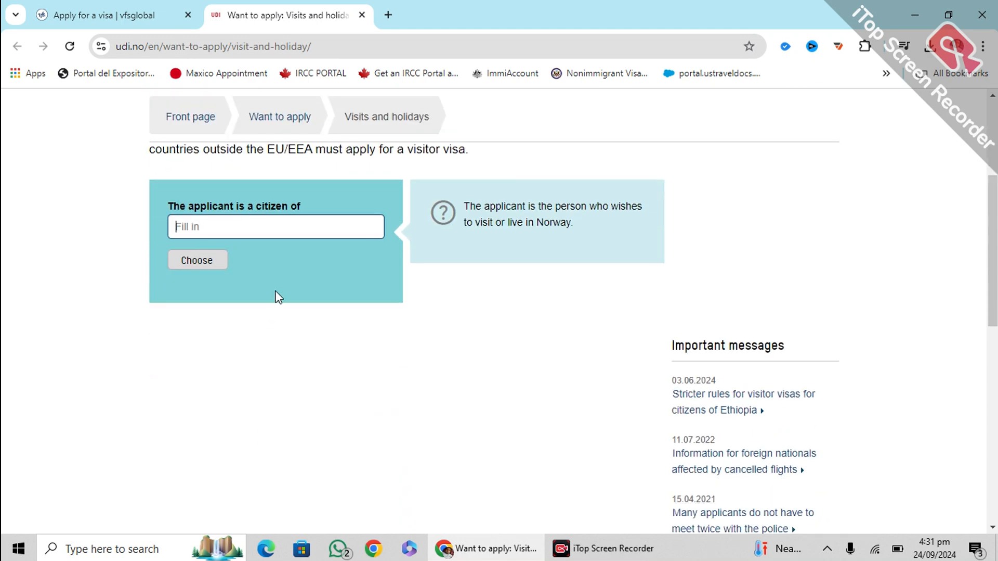
type("paki")
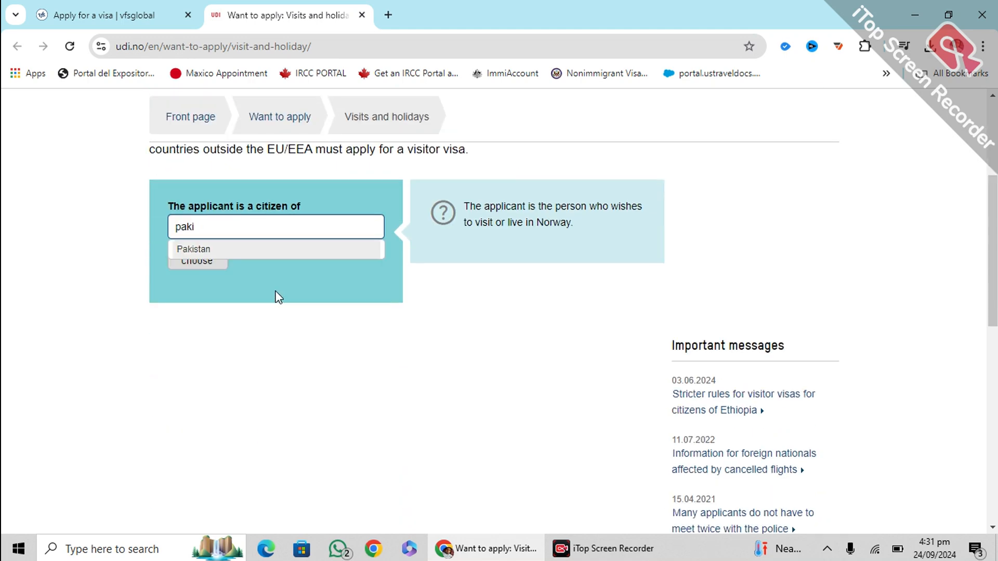
left_click(277, 254)
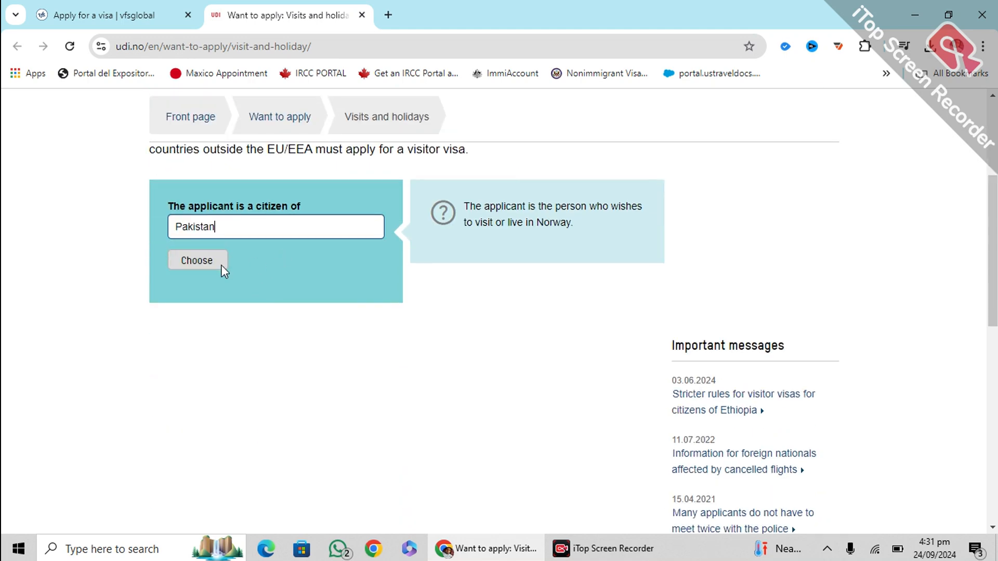
left_click(195, 260)
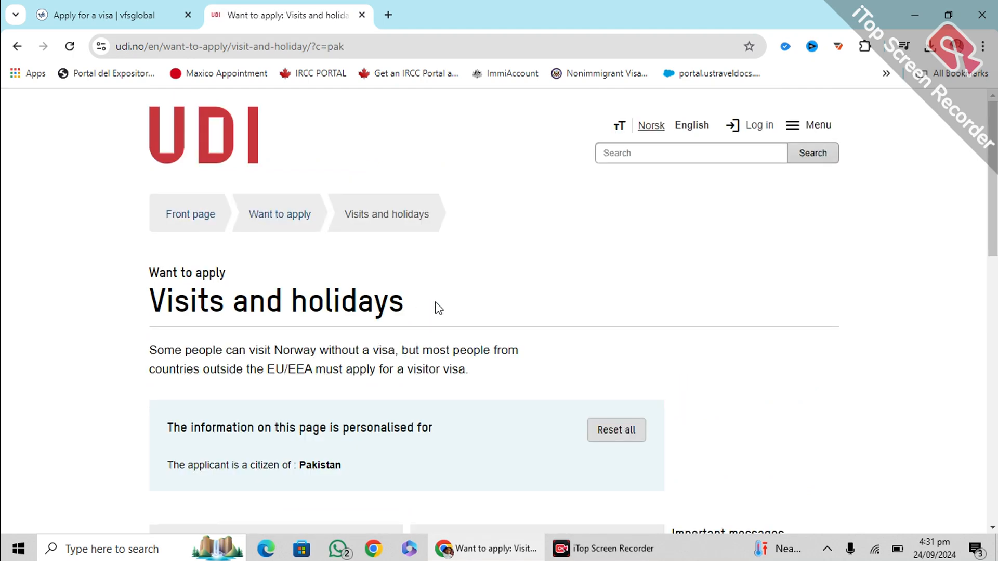
Open the 'Visitor visas for Norway' information page
scroll(347, 265, "down", 1)
scroll(346, 265, "down", 4)
scroll(339, 249, "up", 1)
scroll(335, 268, "down", 1)
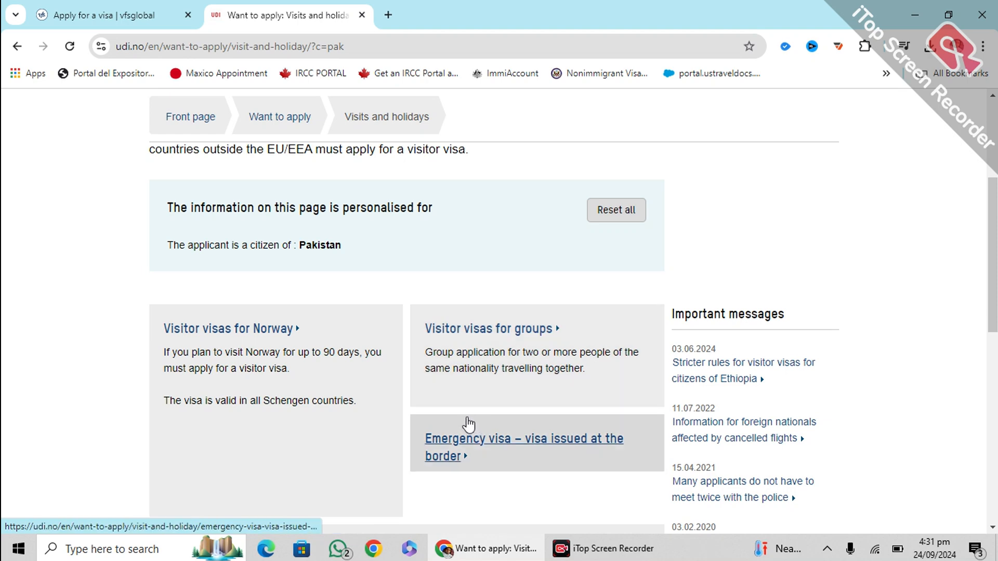
scroll(464, 406, "down", 3)
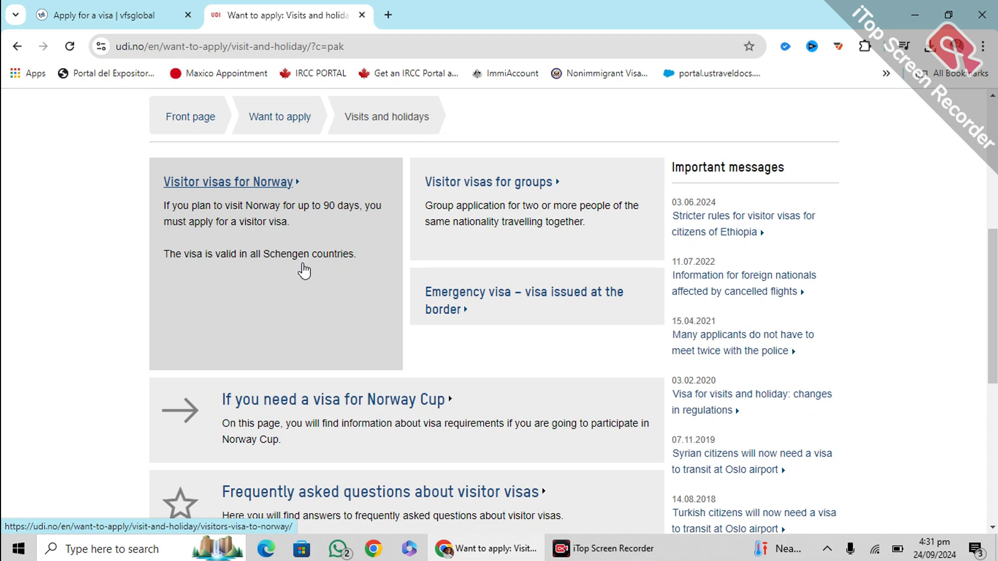
left_click(231, 190)
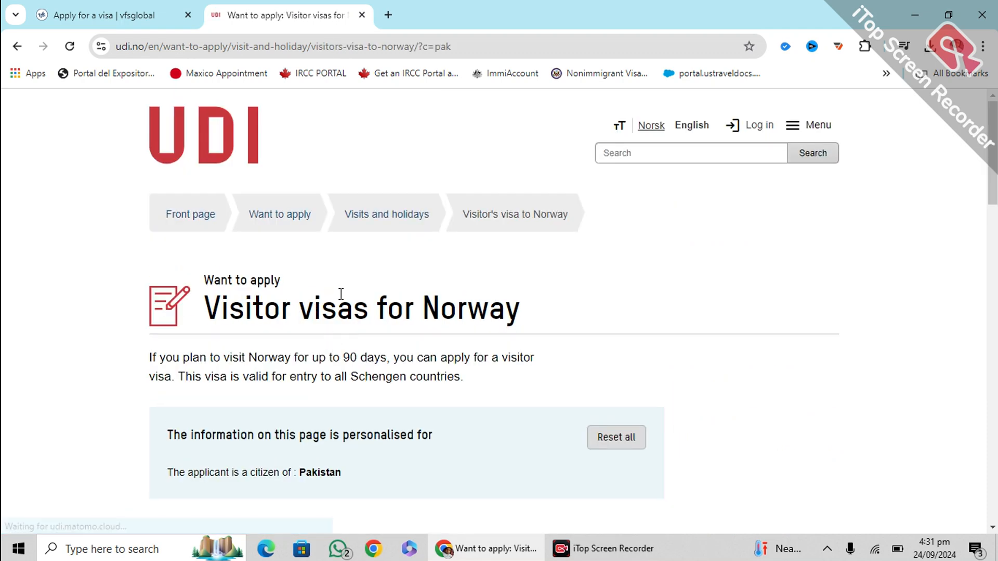
Show the visa requirements for 'Tourism or visit Norway for other reasons'
scroll(343, 323, "down", 4)
scroll(345, 306, "up", 2)
scroll(345, 306, "down", 10)
scroll(345, 306, "up", 12)
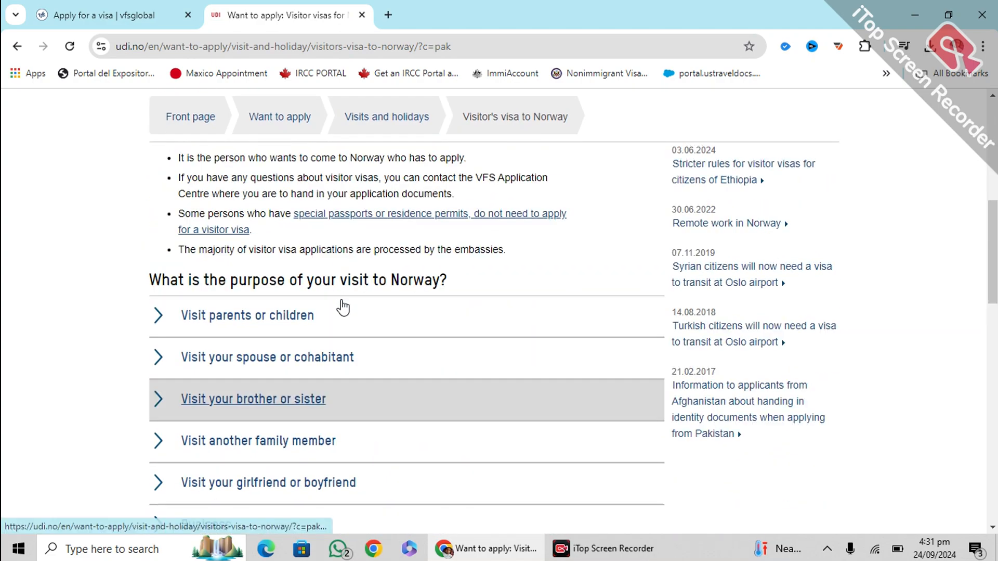
scroll(347, 306, "down", 3)
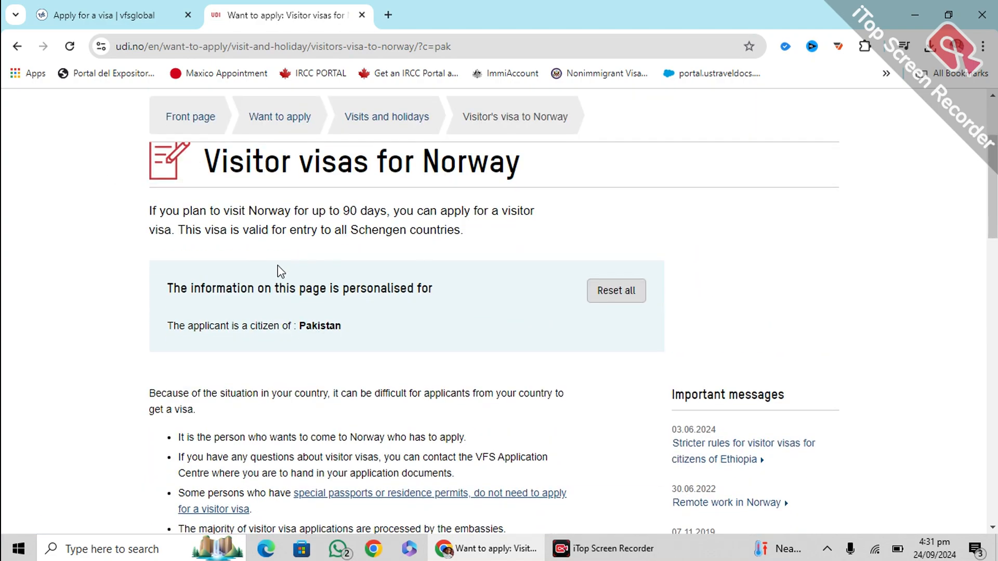
scroll(281, 270, "down", 8)
scroll(281, 270, "up", 8)
left_click_drag(154, 328, 350, 330)
scroll(349, 330, "down", 10)
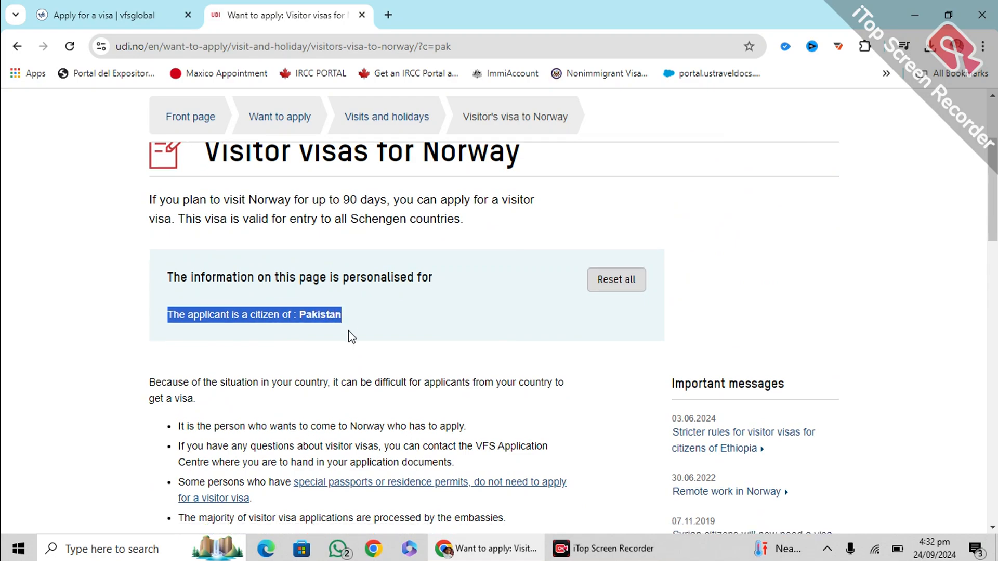
scroll(229, 265, "up", 5)
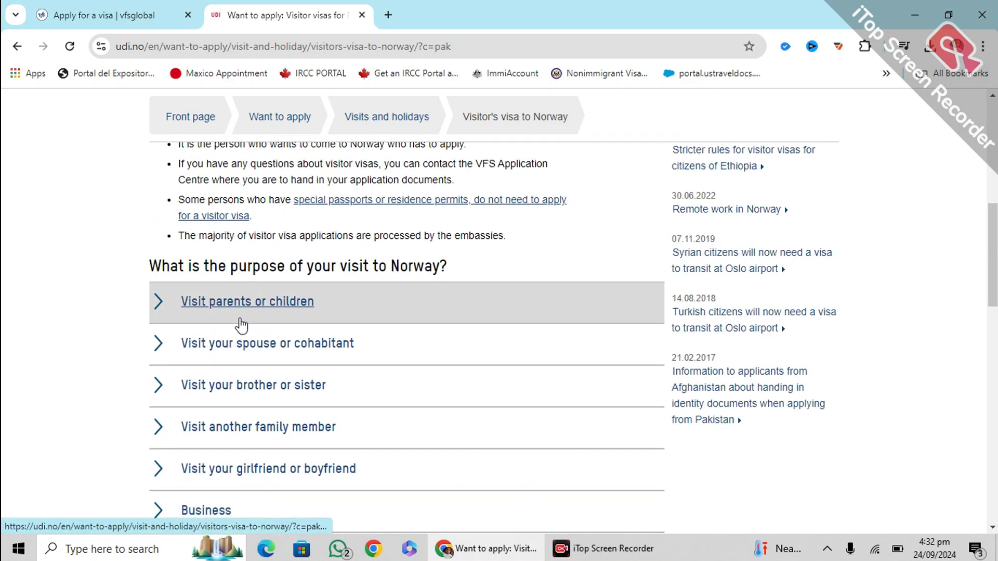
scroll(214, 308, "down", 1)
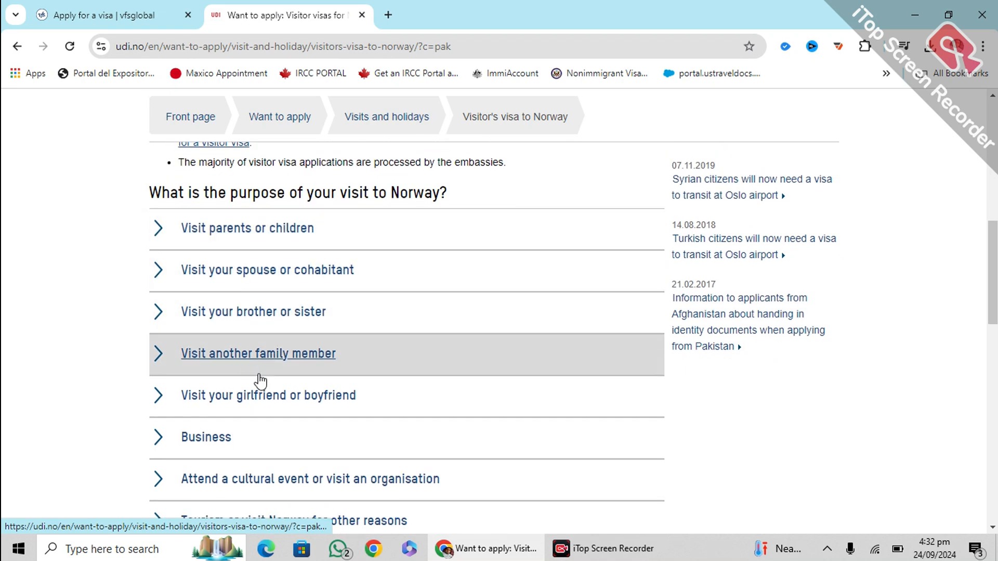
scroll(250, 358, "down", 2)
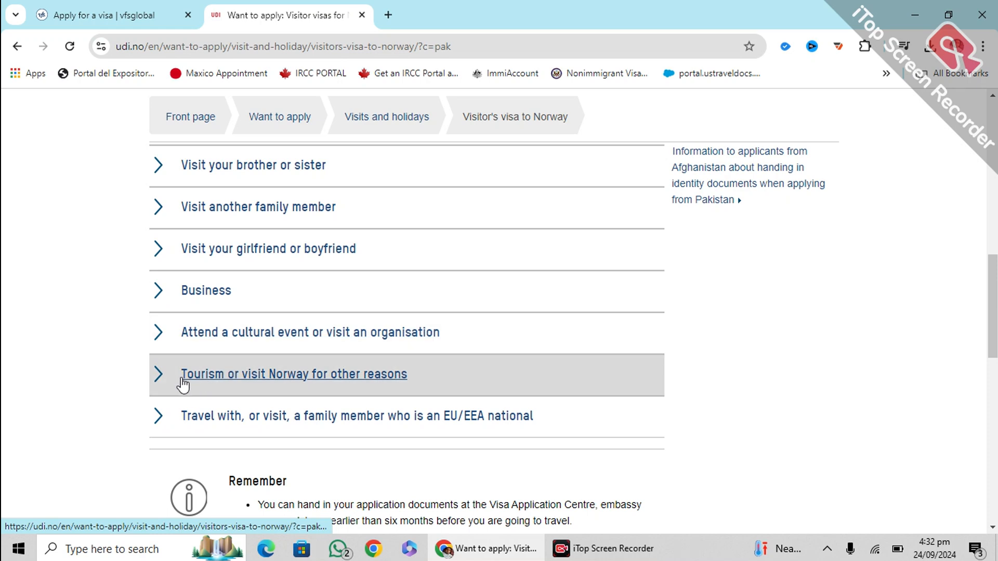
left_click(222, 384)
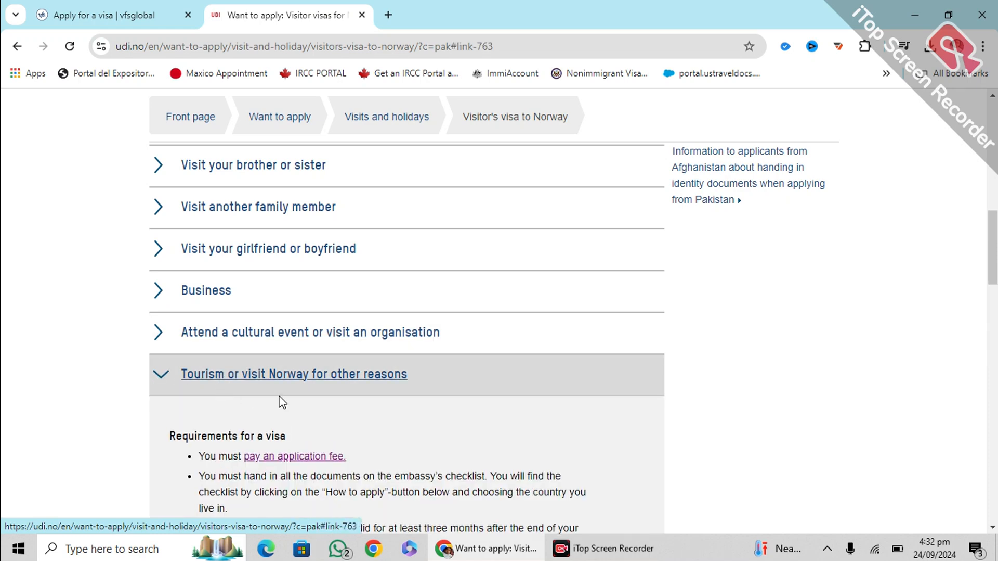
Read through the requirements and open the 'How to apply' page
scroll(287, 384, "down", 2)
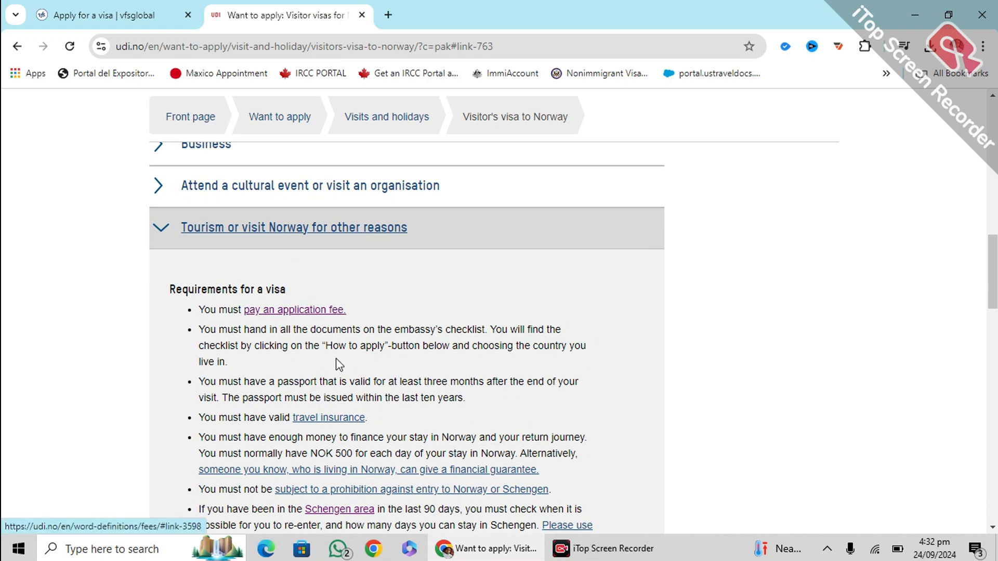
scroll(364, 359, "down", 3)
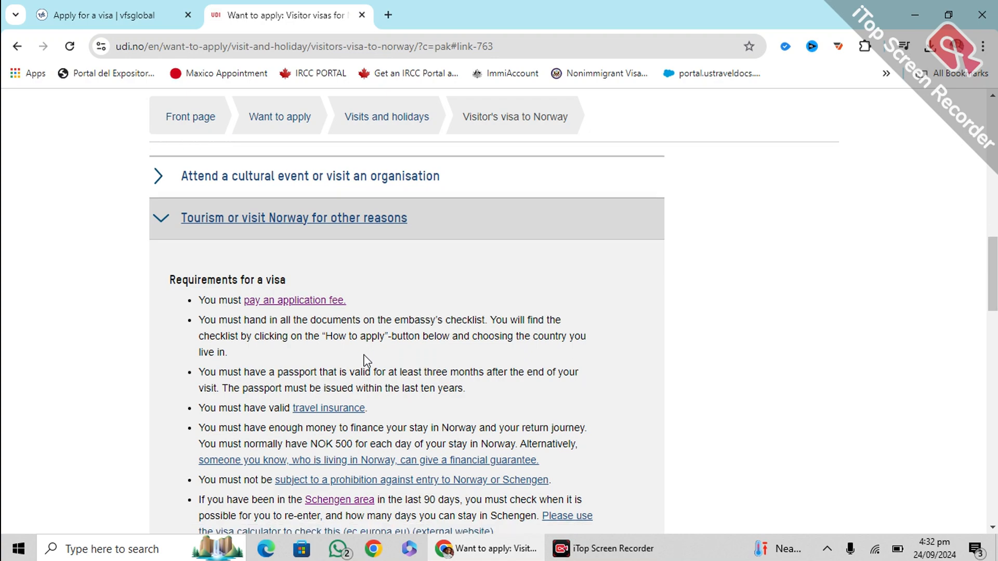
scroll(343, 349, "down", 2)
scroll(334, 358, "down", 6)
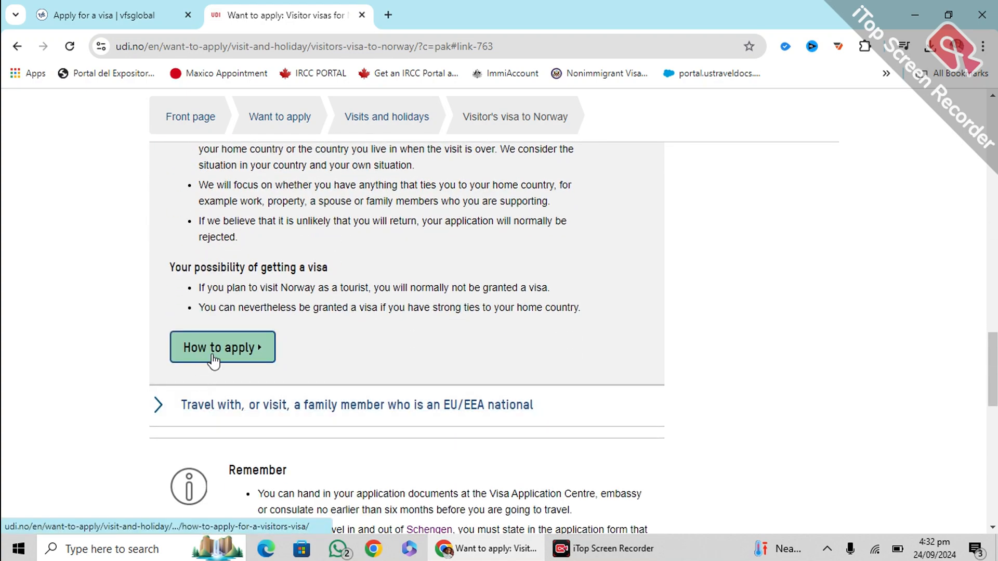
left_click(213, 348)
Set Pakistan as the country you are applying from
scroll(218, 359, "down", 2)
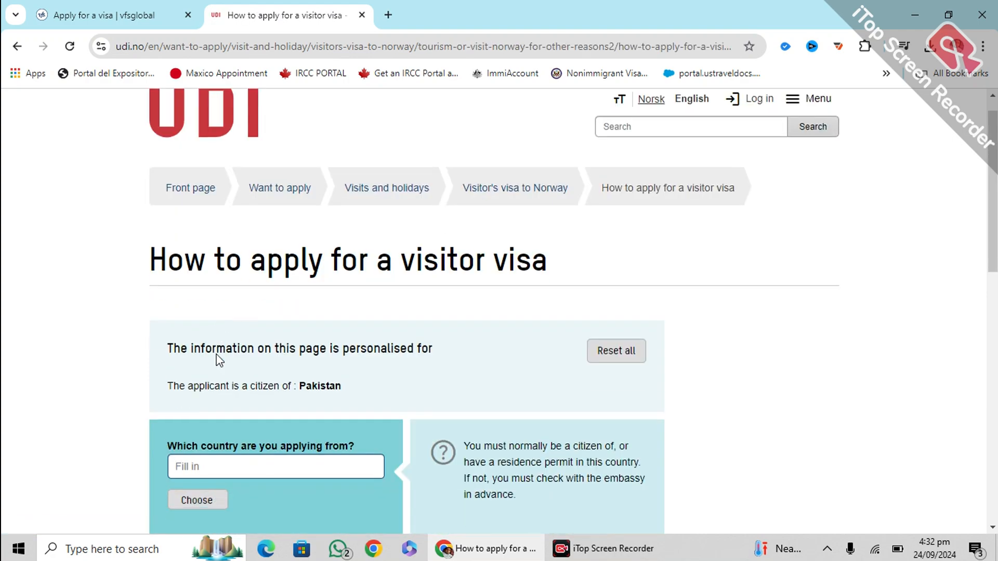
scroll(218, 359, "down", 4)
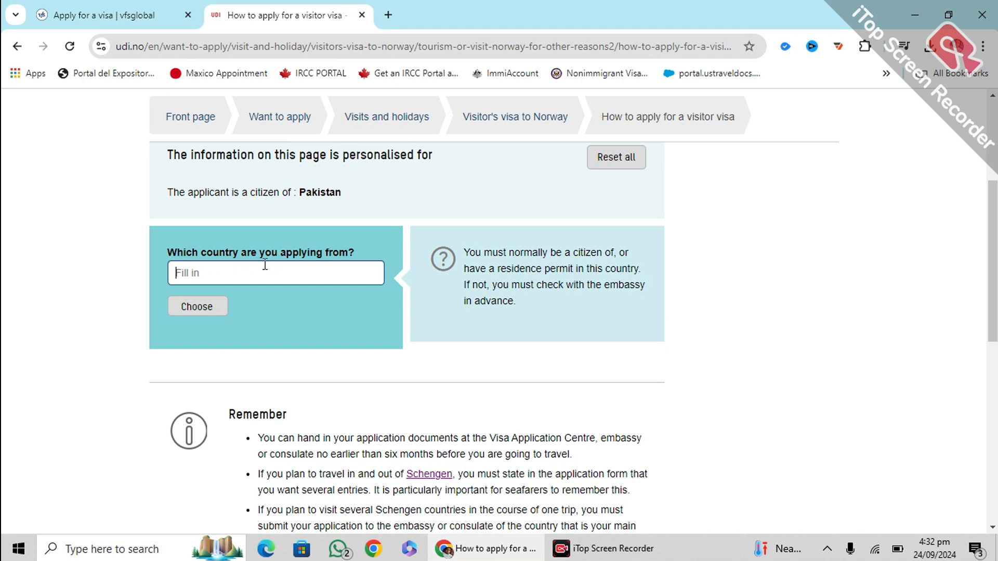
type("paki")
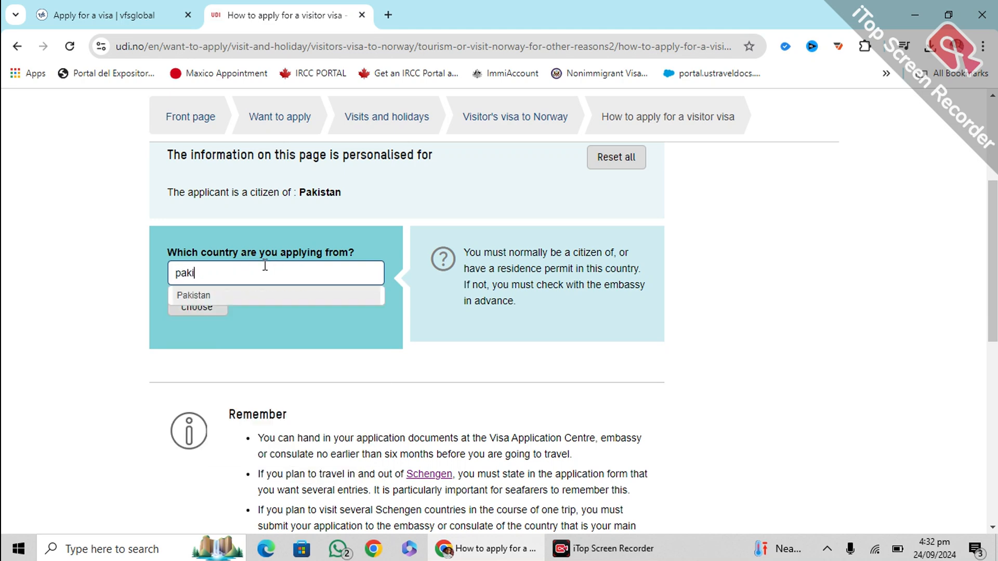
left_click(259, 296)
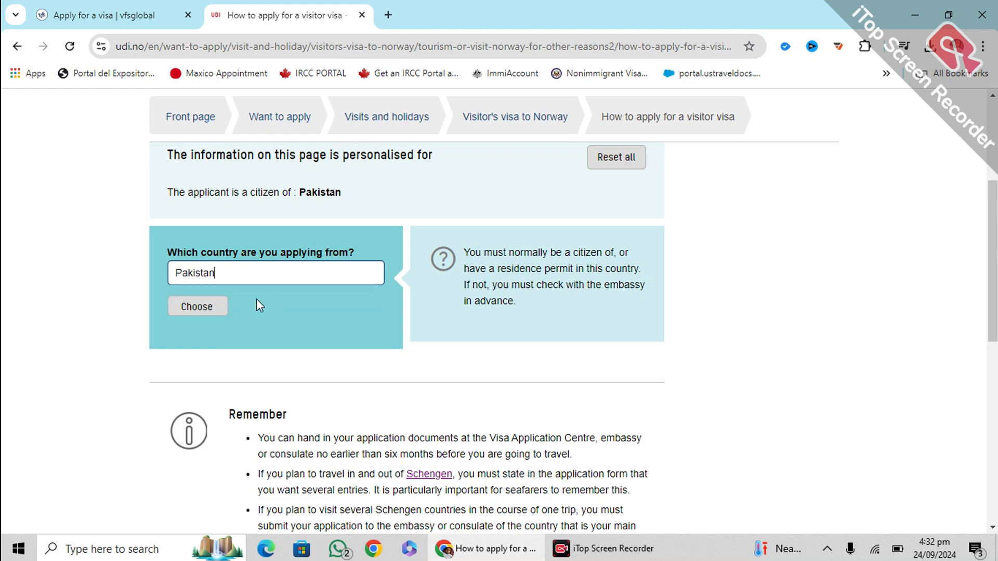
left_click(194, 308)
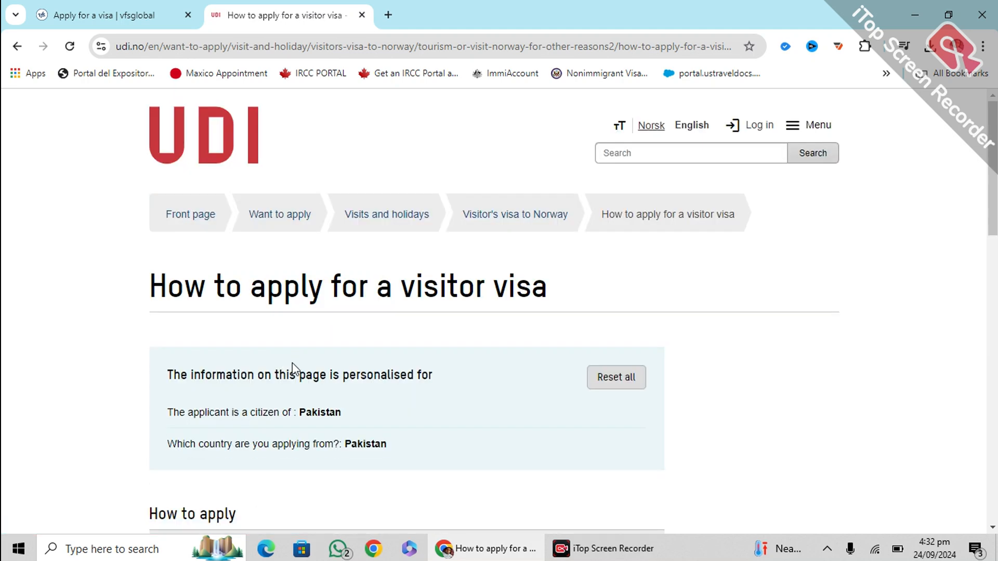
Open the visitor visa application form in a new tab
scroll(299, 362, "down", 1)
scroll(300, 354, "down", 2)
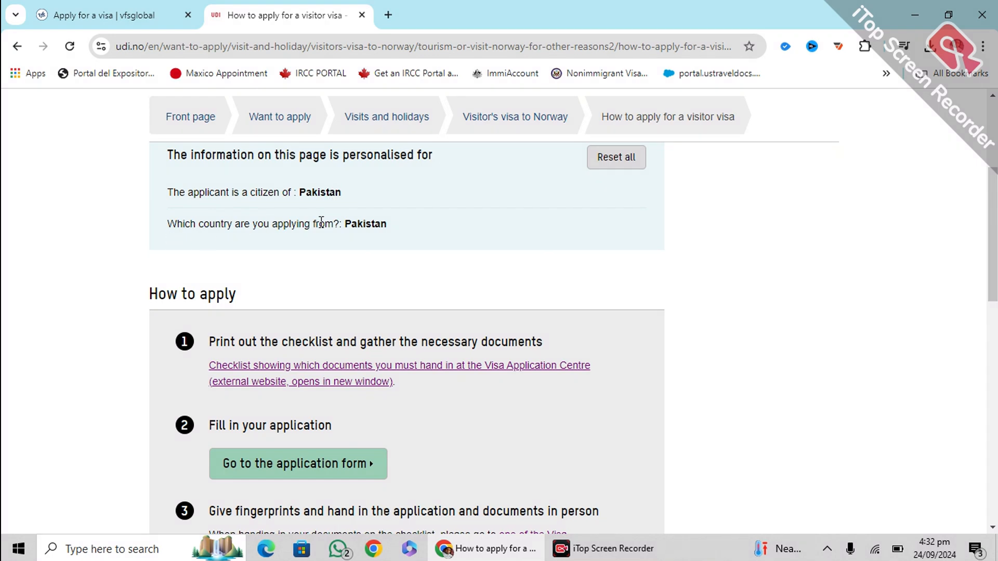
left_click_drag(389, 224, 342, 222)
left_click(11, 383)
scroll(192, 287, "down", 2)
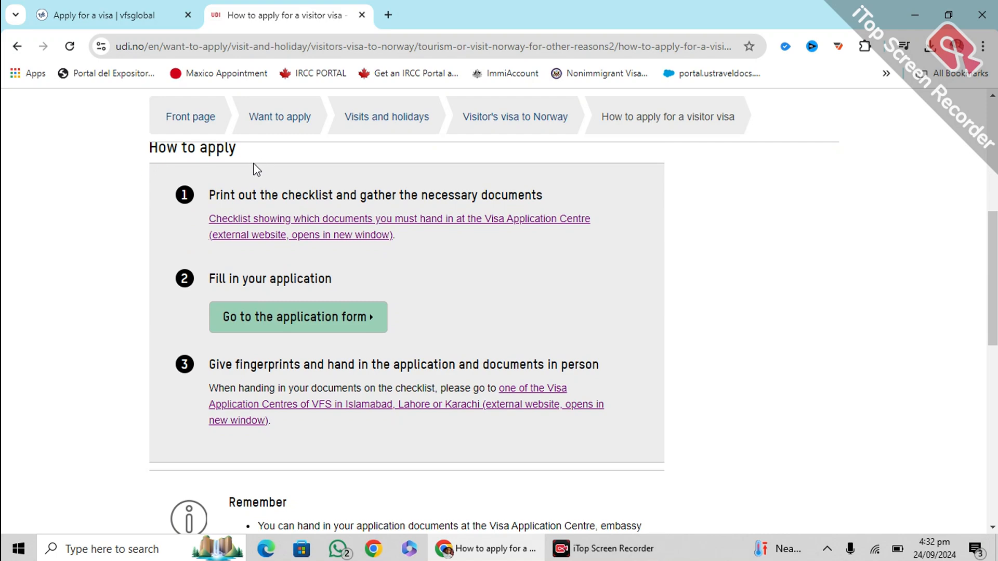
left_click(283, 321)
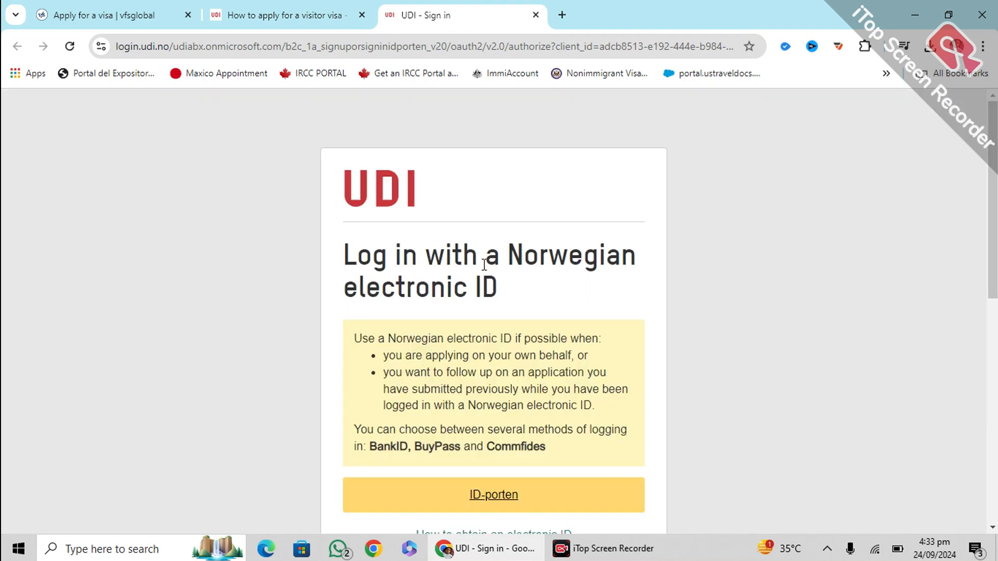
Start creating a new user account from the UDI sign-in page
scroll(442, 276, "down", 5)
scroll(453, 273, "down", 4)
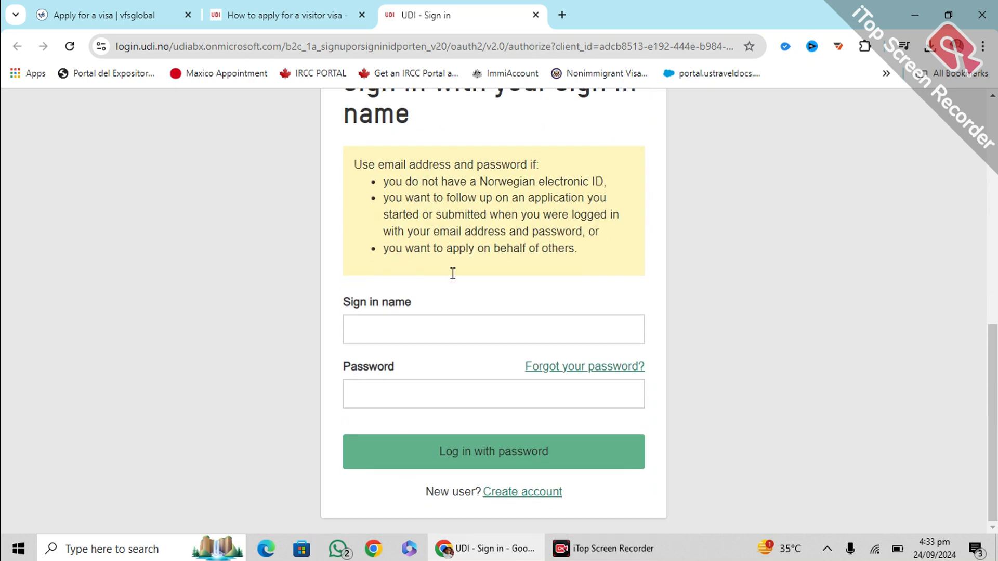
left_click(515, 494)
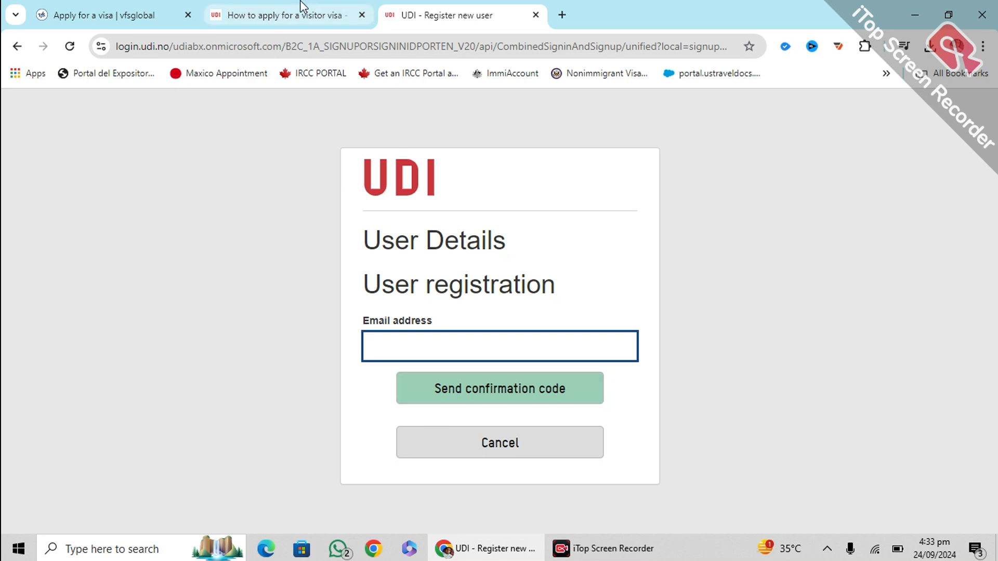
Check the visitor visa instructions tab, then cancel the new user registration
left_click(302, 16)
scroll(463, 364, "down", 5)
scroll(442, 312, "up", 5)
left_click(475, 13)
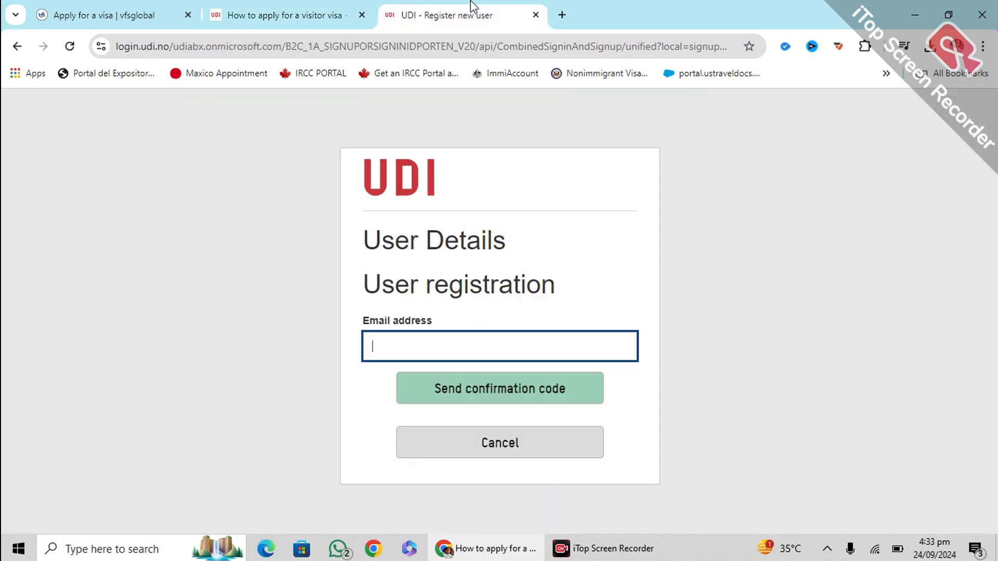
left_click(518, 453)
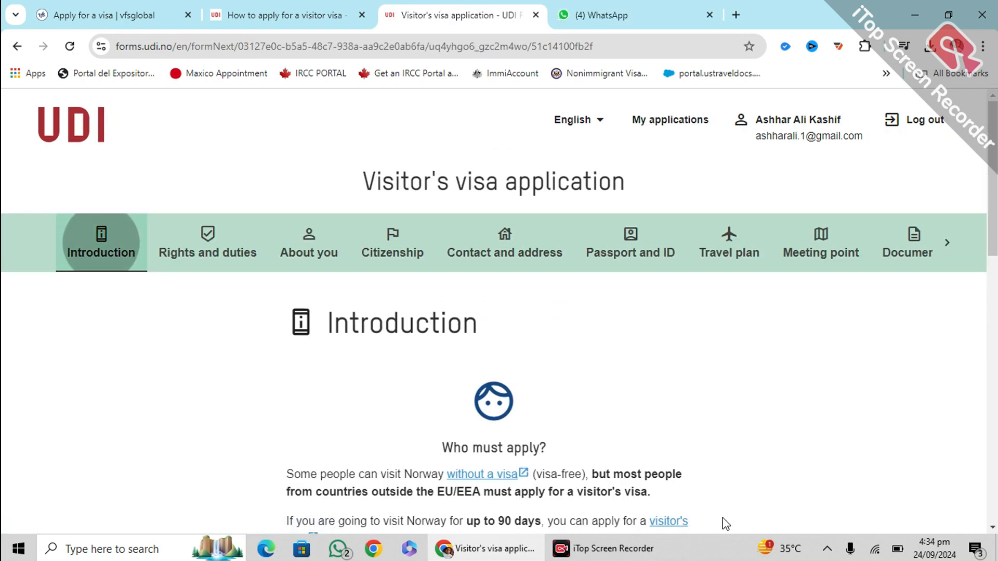
Read through the Introduction and advance to the Rights and duties step
scroll(730, 437, "down", 6)
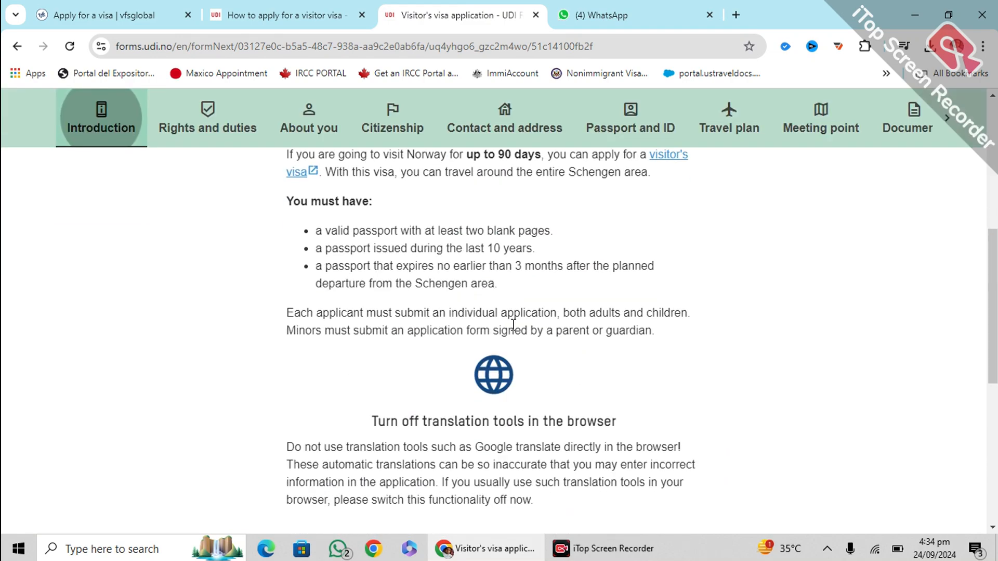
scroll(514, 324, "down", 7)
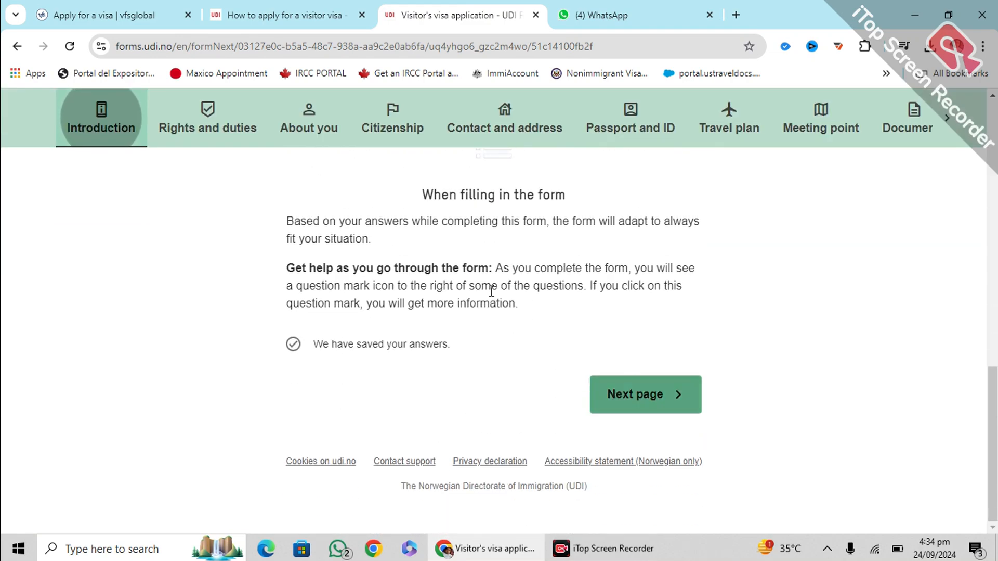
scroll(395, 234, "up", 12)
scroll(395, 234, "down", 12)
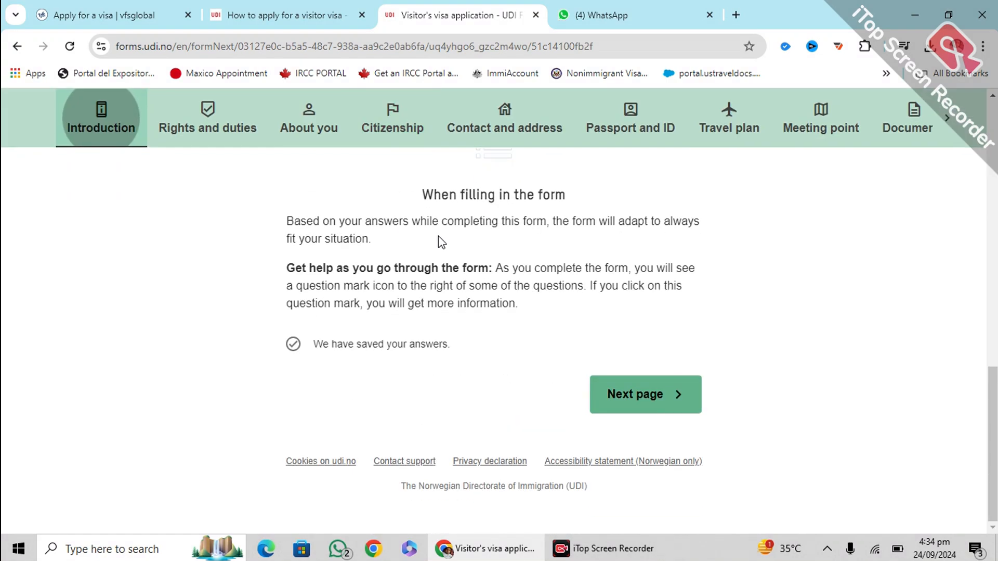
scroll(441, 241, "up", 12)
scroll(441, 241, "down", 9)
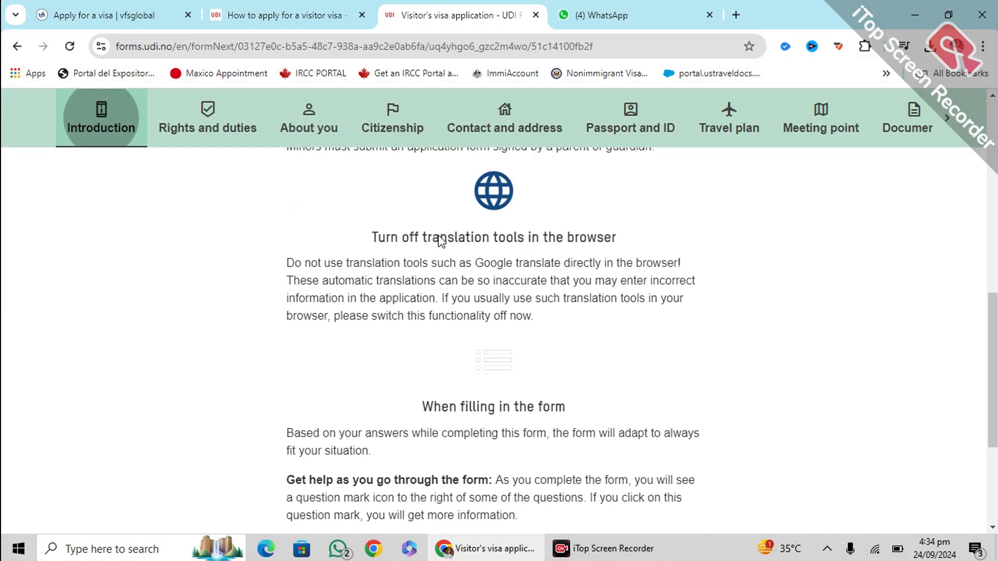
scroll(441, 240, "down", 4)
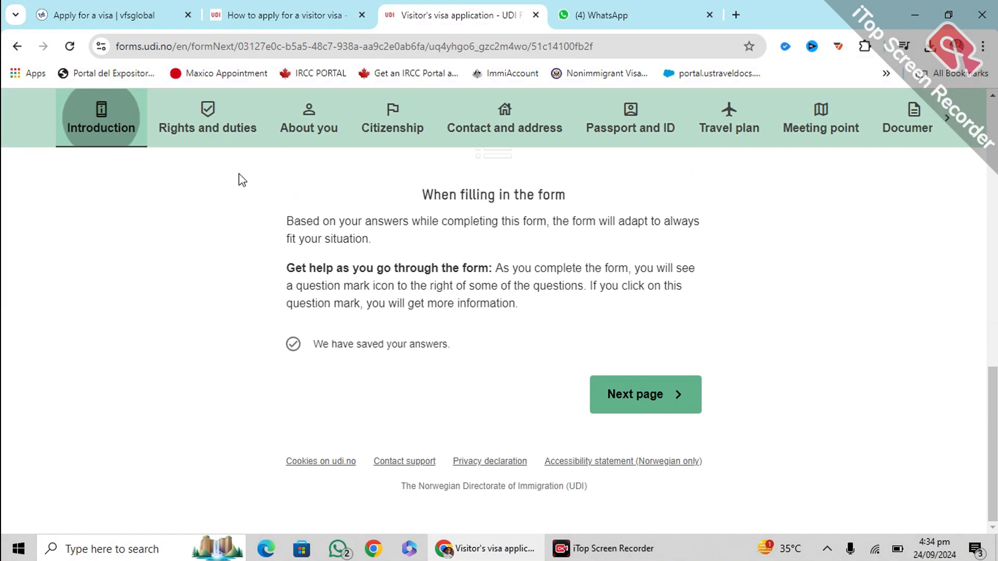
left_click(633, 395)
Confirm having read the rights and duties information and continue to About you
scroll(587, 370, "down", 10)
scroll(539, 370, "up", 5)
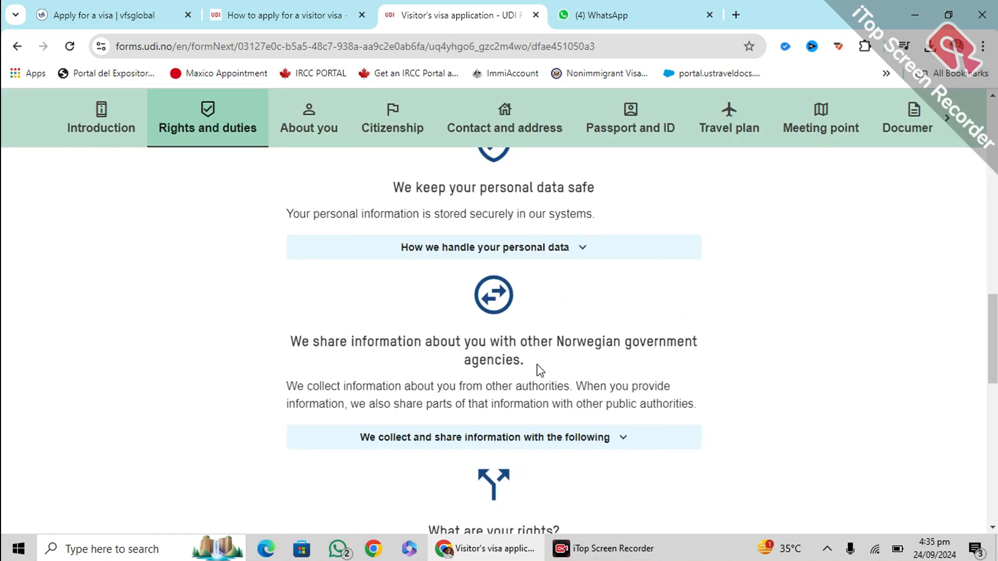
scroll(538, 371, "down", 5)
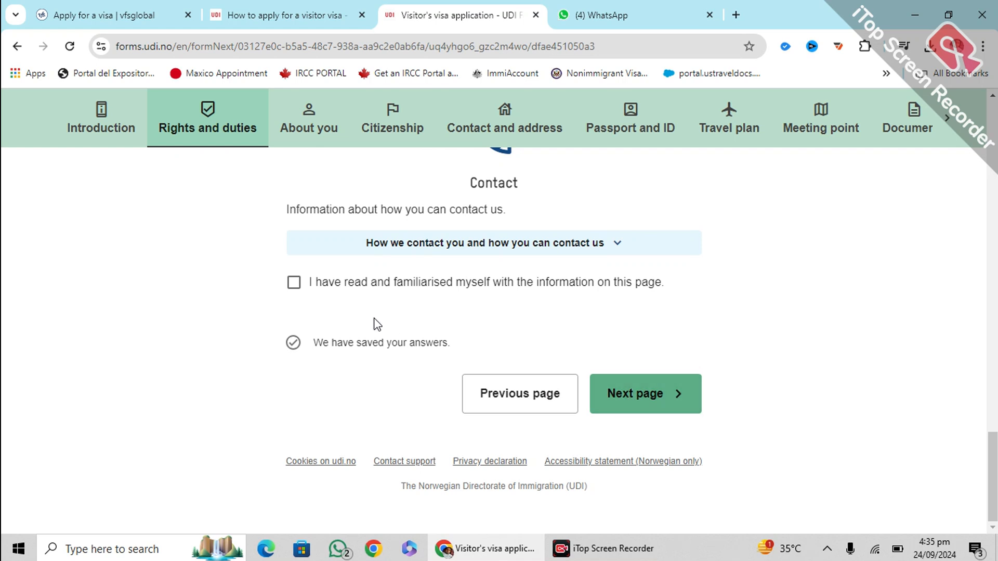
left_click(293, 285)
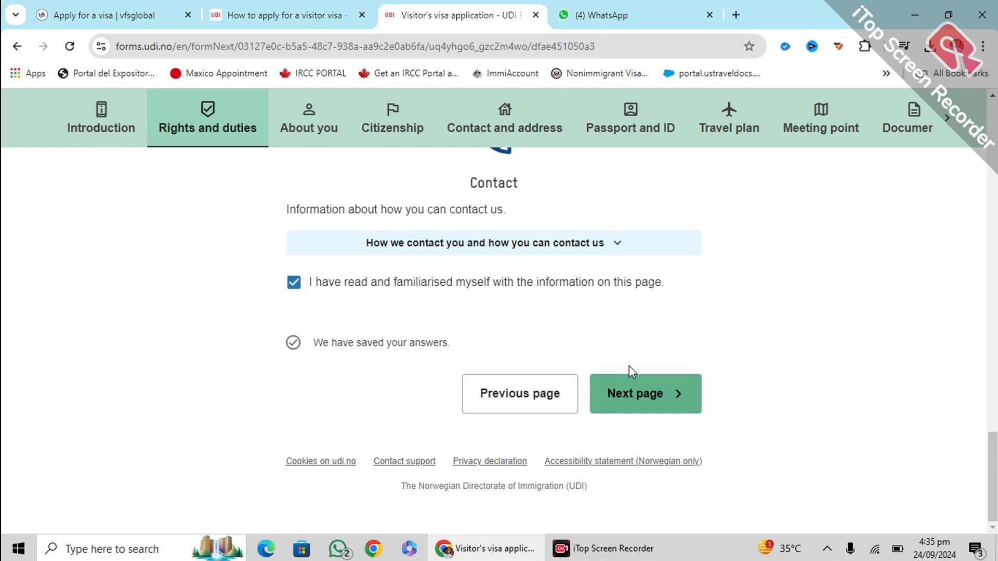
left_click(626, 401)
Enter the applicant's first name and last name
scroll(474, 338, "down", 2)
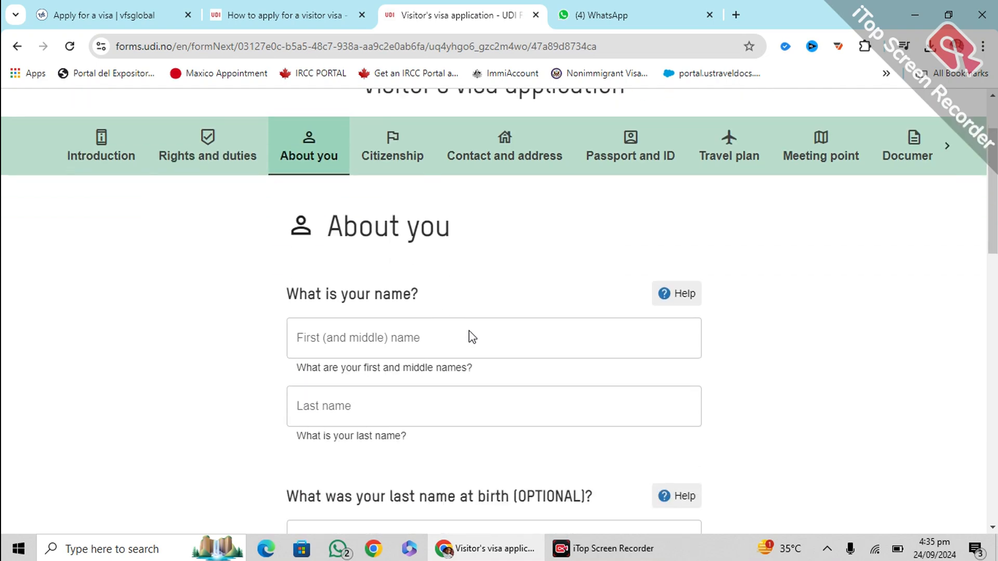
scroll(491, 329, "up", 2)
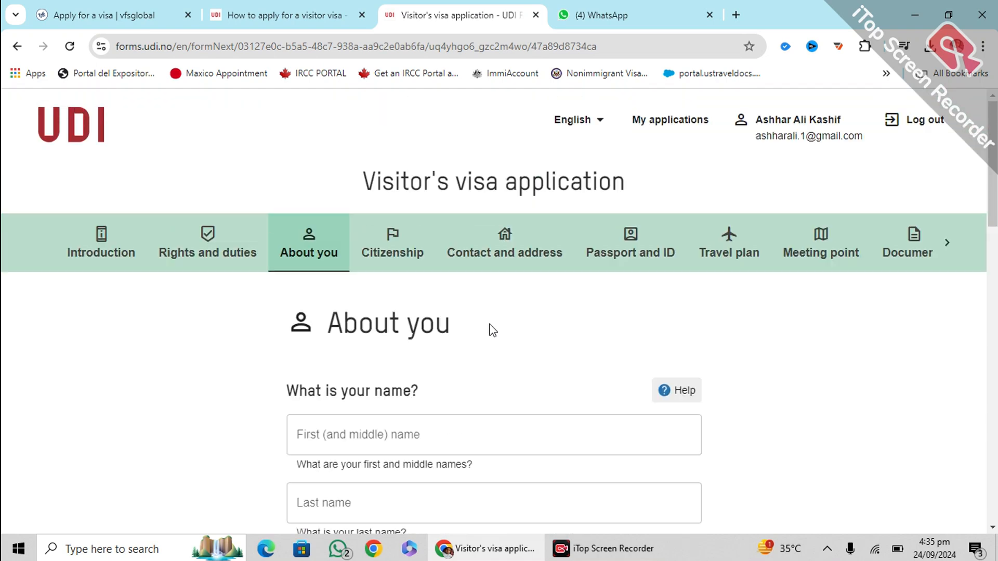
scroll(490, 329, "down", 4)
left_click(383, 282)
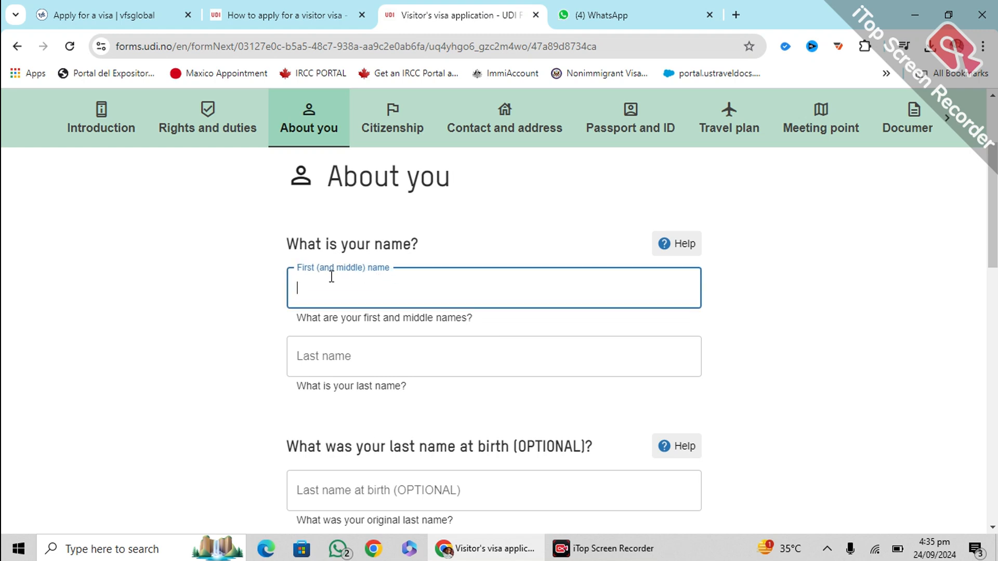
key("Tab")
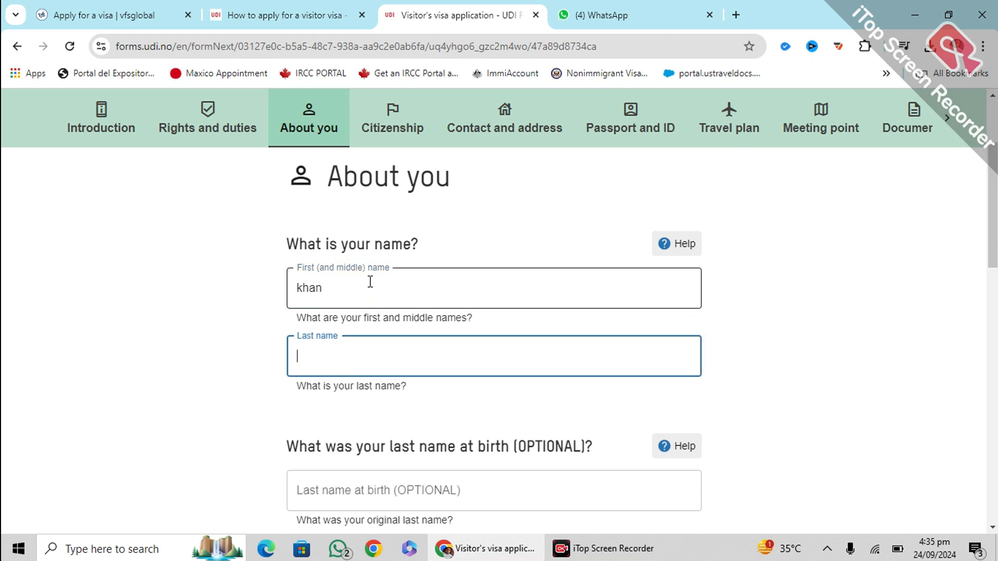
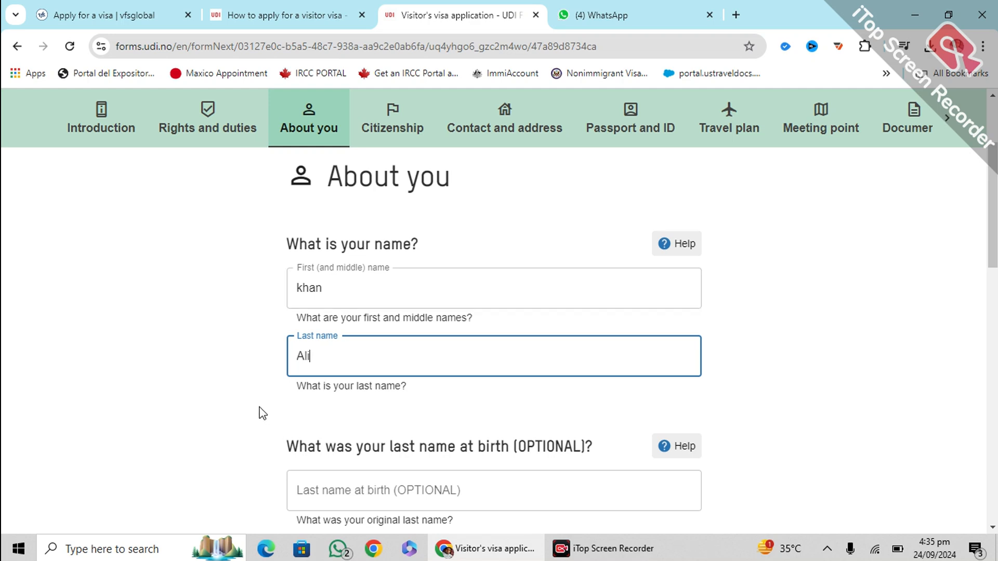
scroll(216, 374, "down", 3)
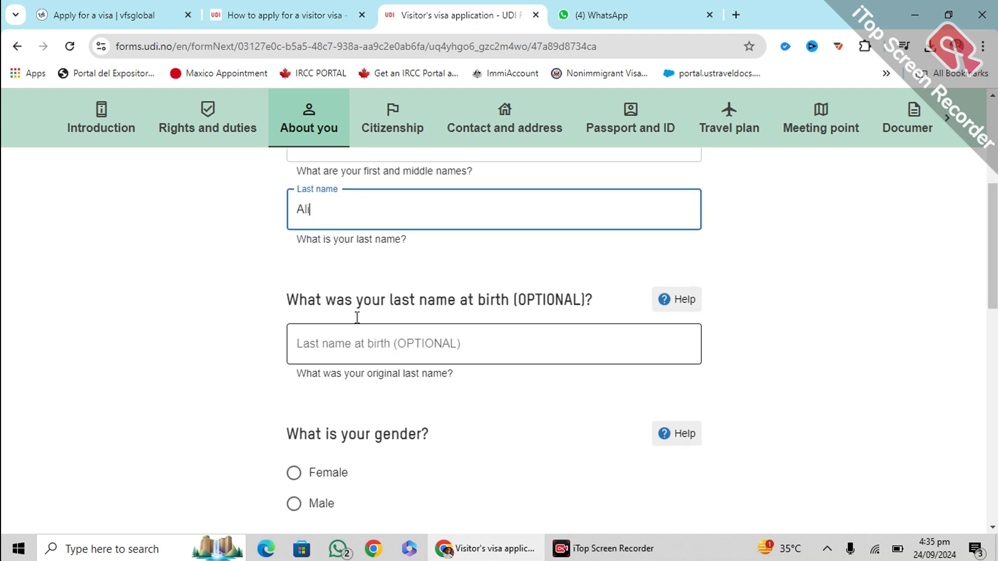
scroll(364, 317, "down", 2)
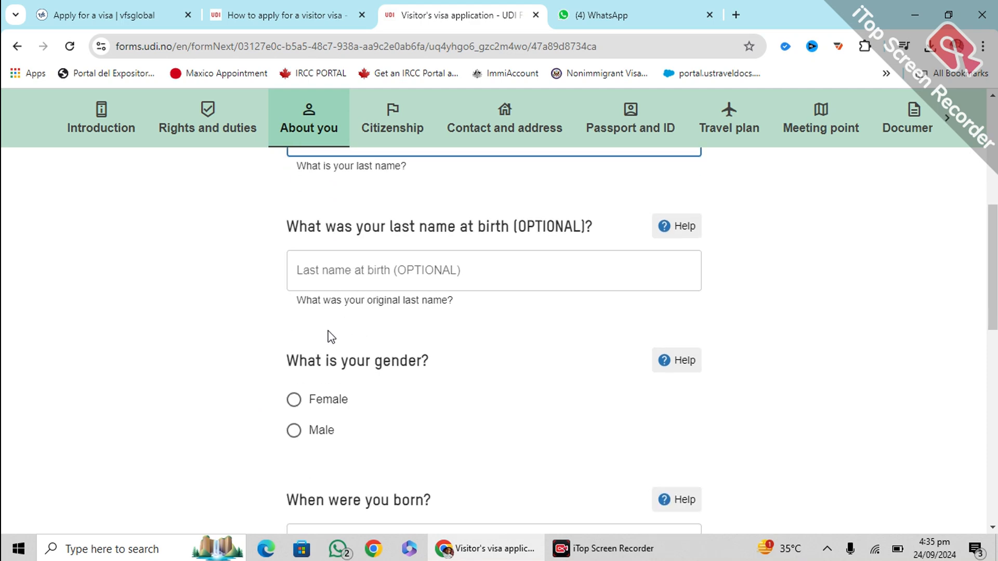
left_click(292, 431)
scroll(508, 364, "down", 4)
scroll(353, 322, "down", 2)
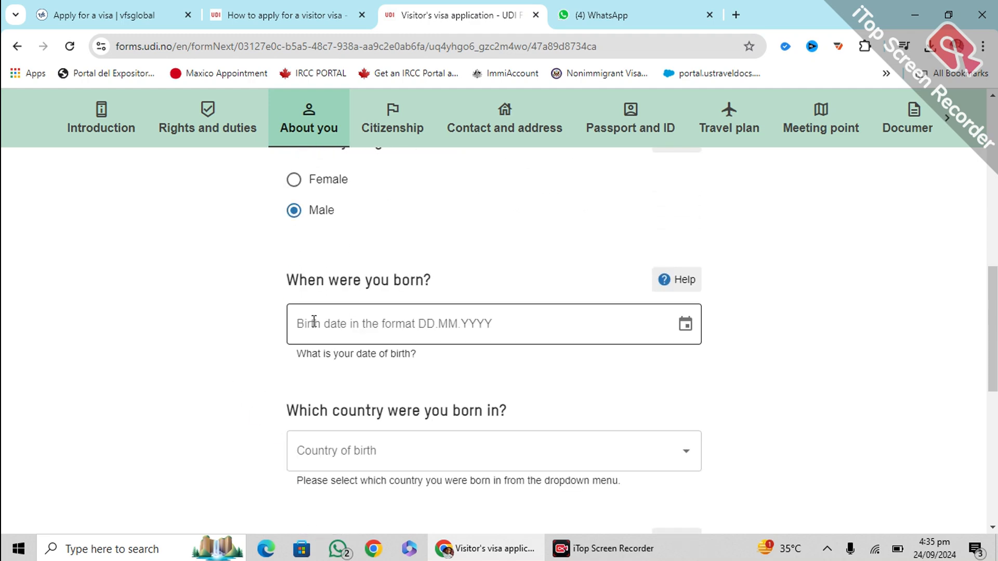
left_click(321, 321)
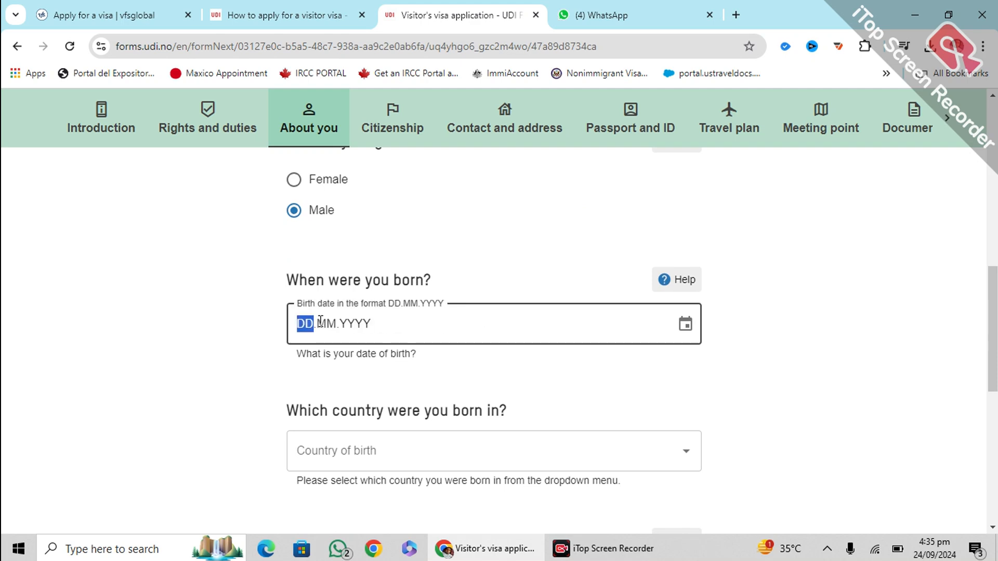
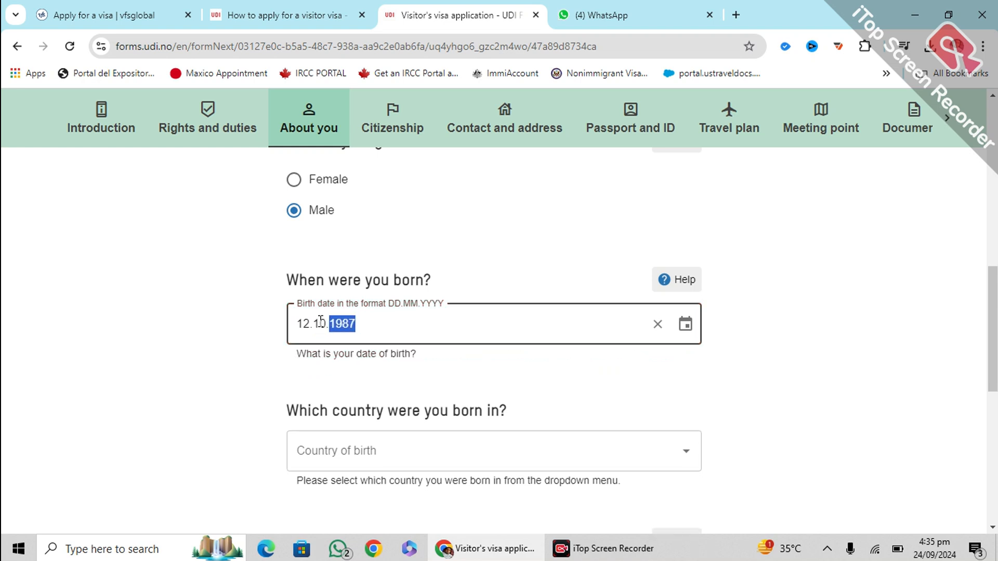
left_click(199, 343)
scroll(353, 311, "down", 3)
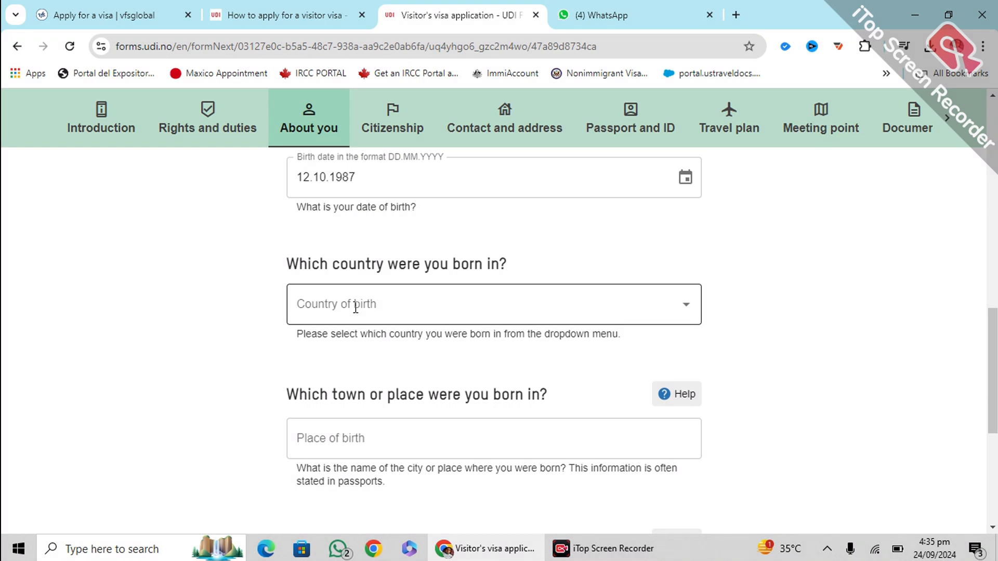
Set the country of birth to Pakistan and place of birth to 'islamabad'
left_click(356, 307)
type("paki")
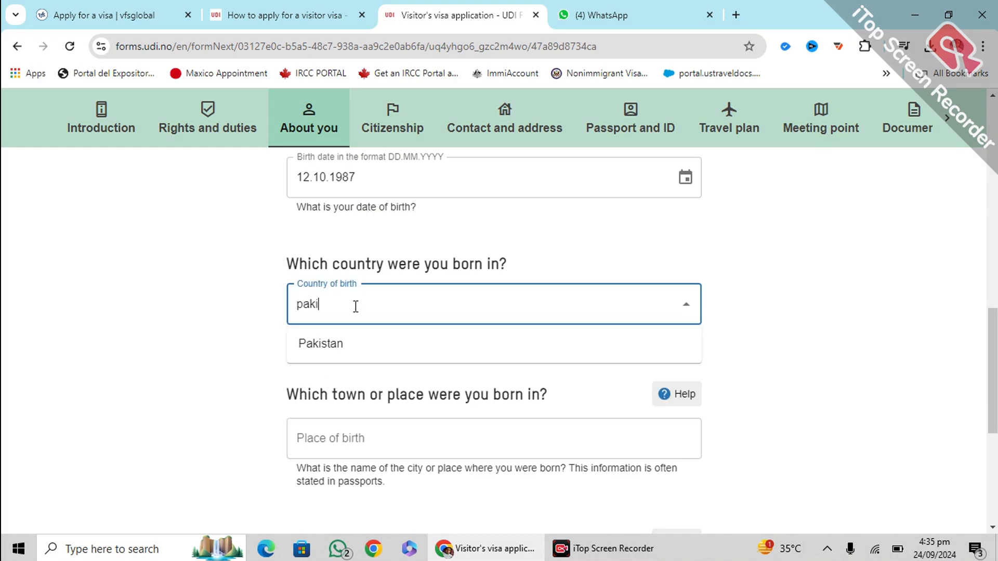
left_click(361, 344)
left_click(211, 367)
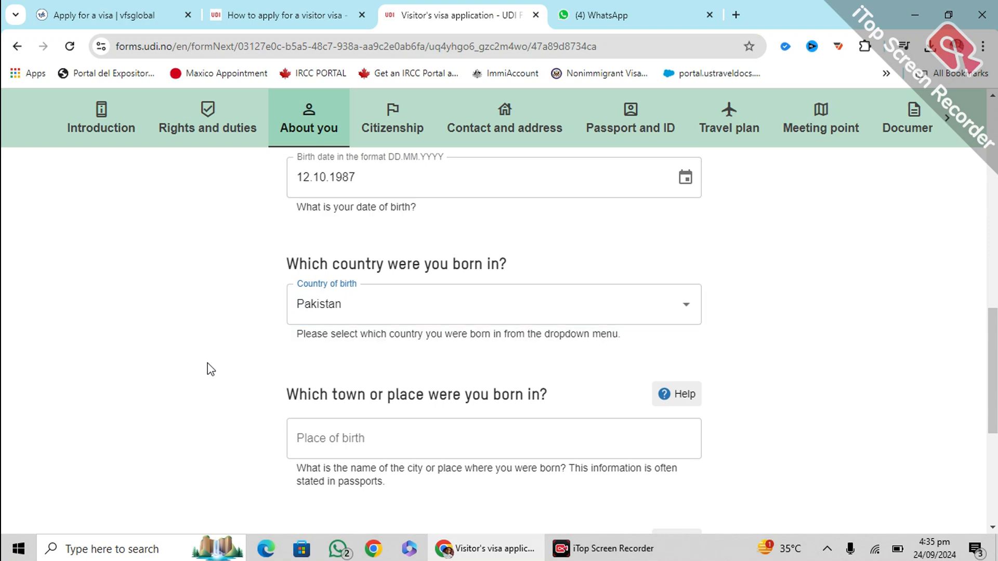
scroll(325, 362, "down", 2)
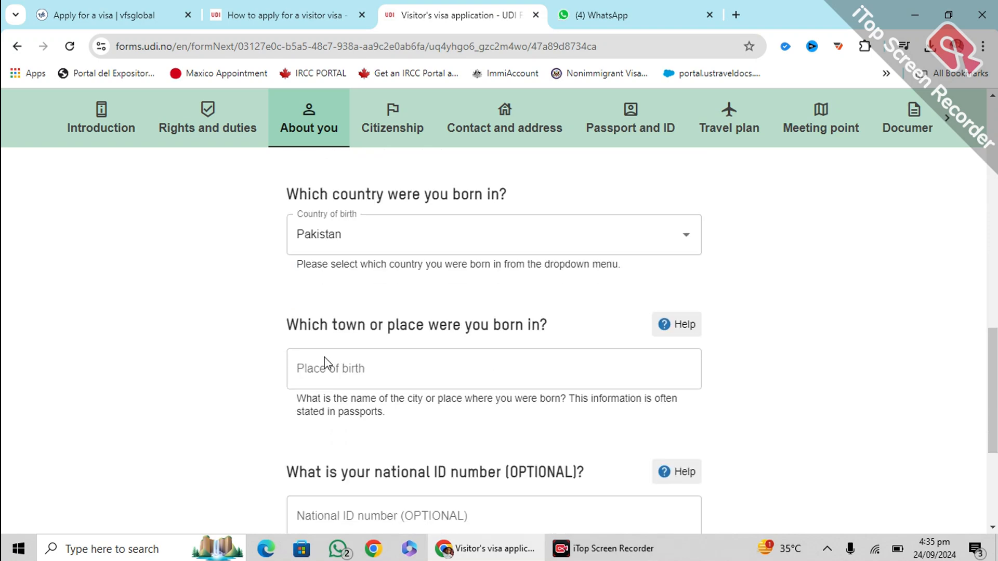
left_click(382, 356)
type("islamabad")
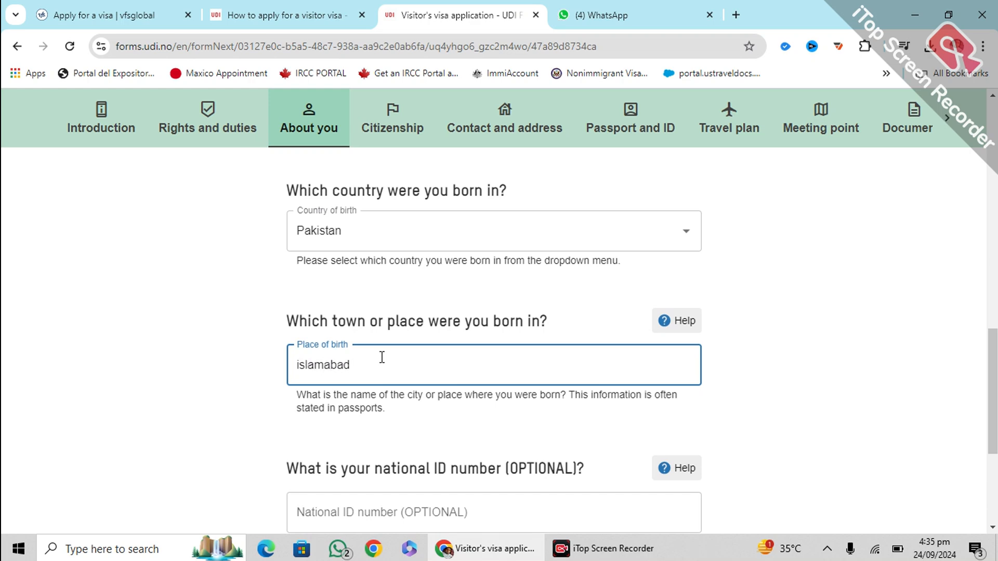
Enter the applicant's national ID number, correcting an extra trailing digit
scroll(382, 356, "down", 3)
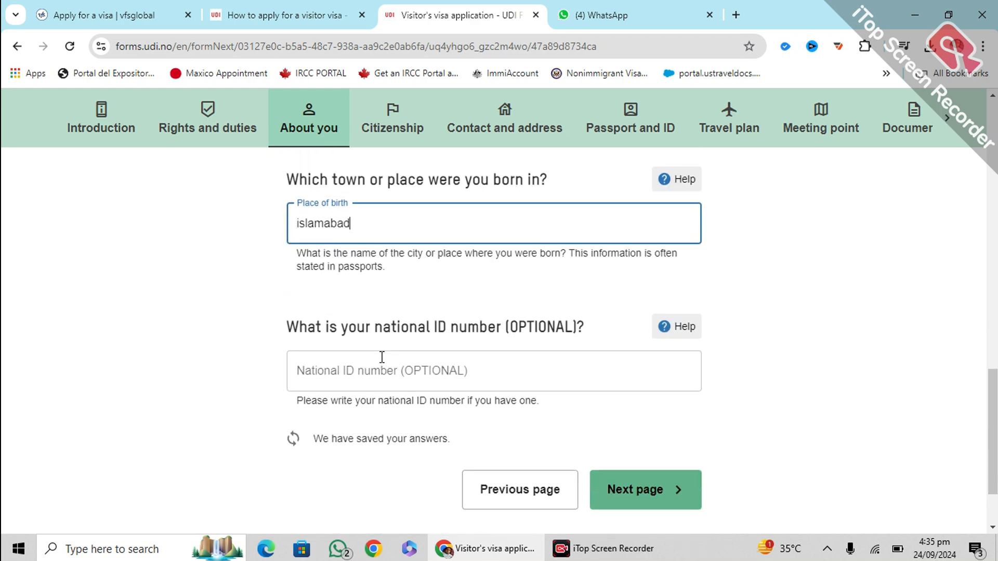
left_click(374, 367)
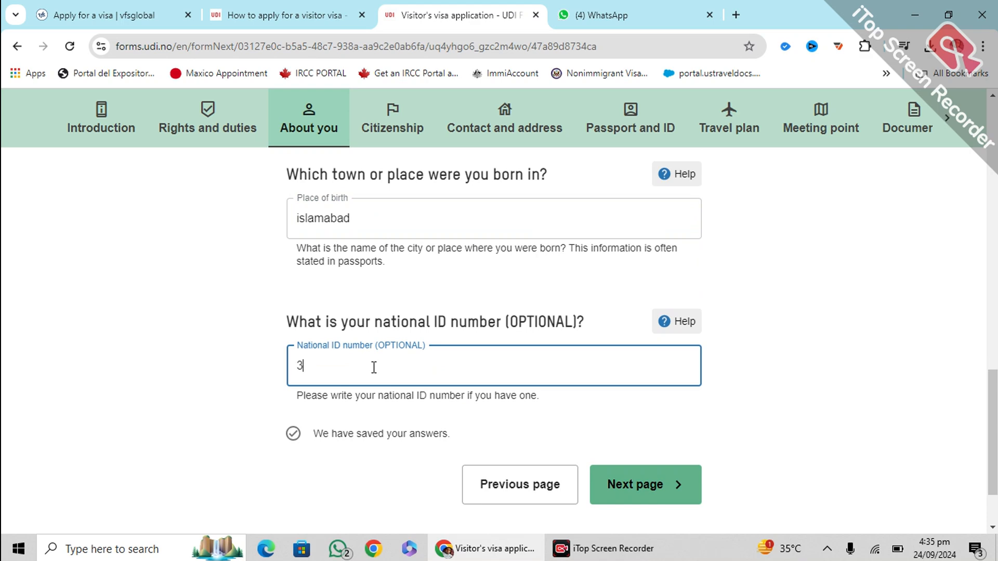
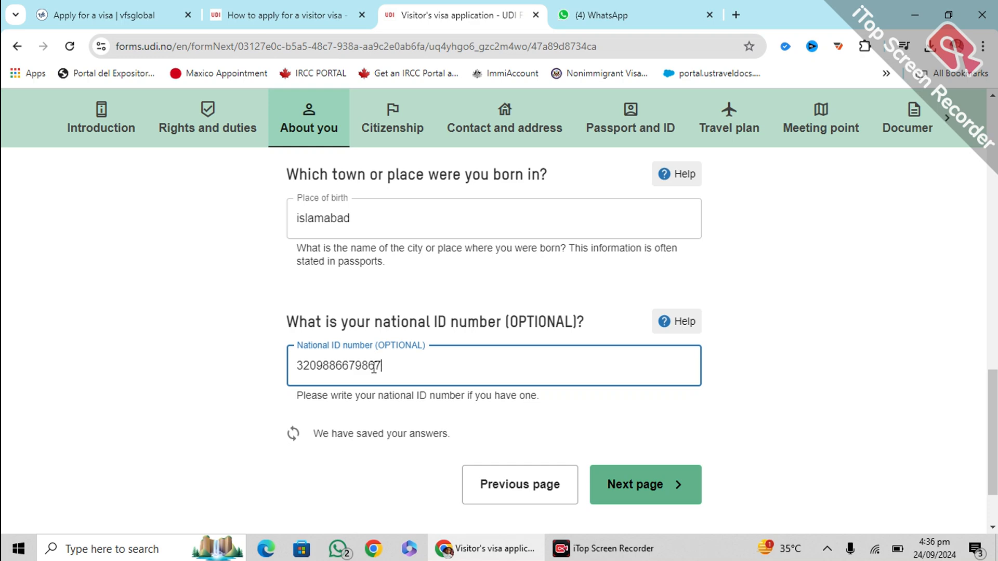
scroll(534, 363, "down", 2)
On the Citizenship step, choose Pakistan as the country of citizenship
left_click(649, 392)
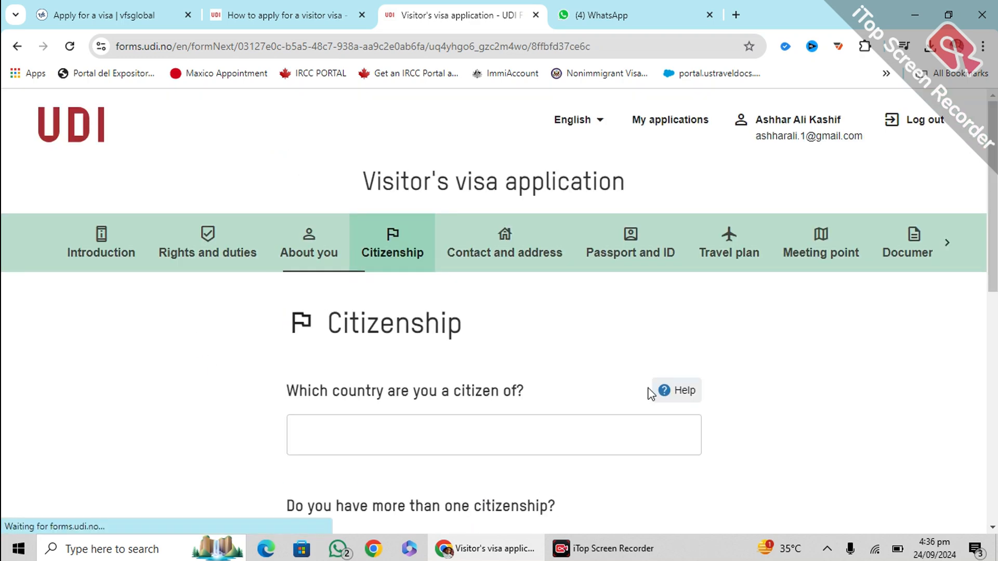
scroll(505, 306, "down", 3)
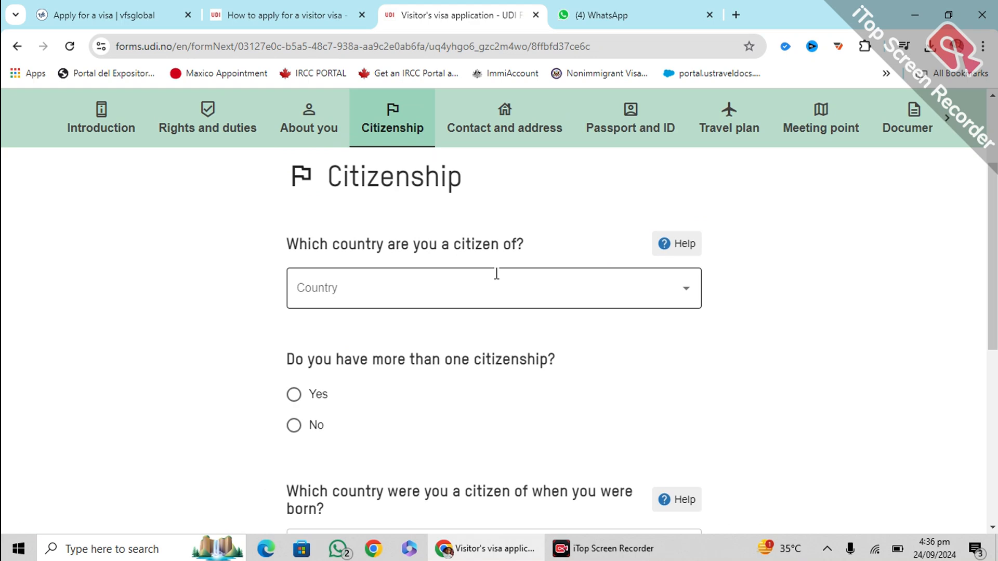
left_click(493, 289)
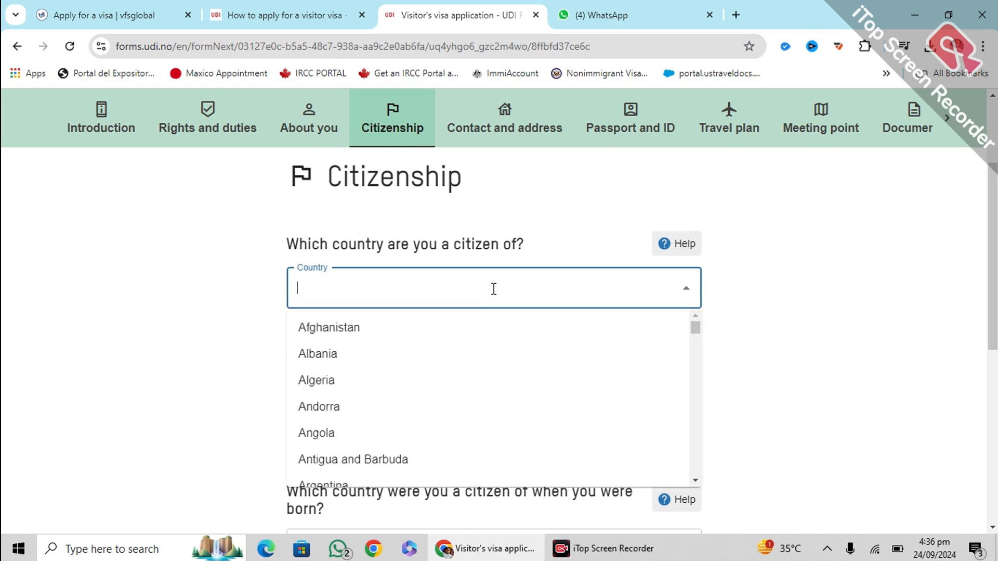
type("paki")
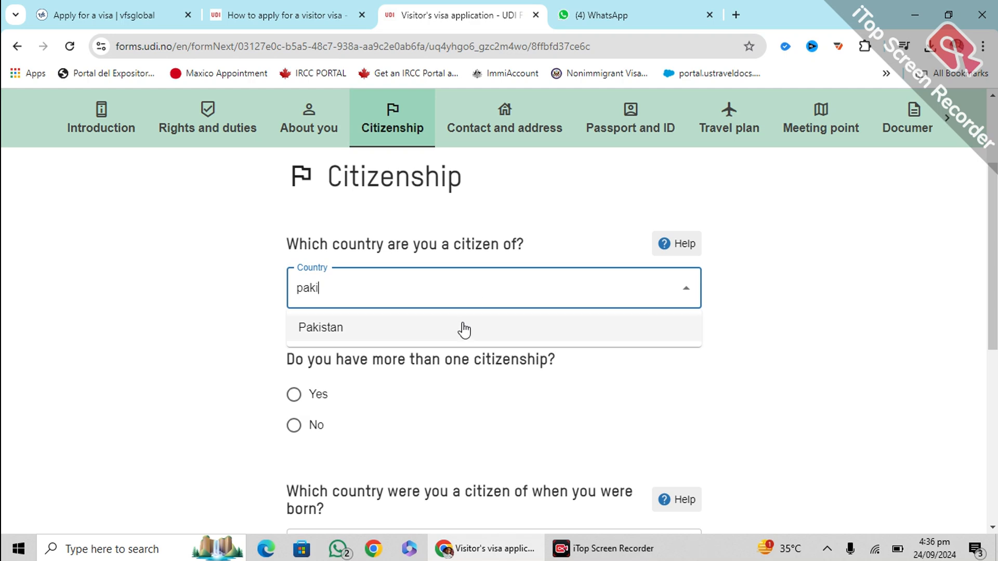
left_click(464, 329)
Answer Yes to holding more than one citizenship
scroll(156, 329, "down", 1)
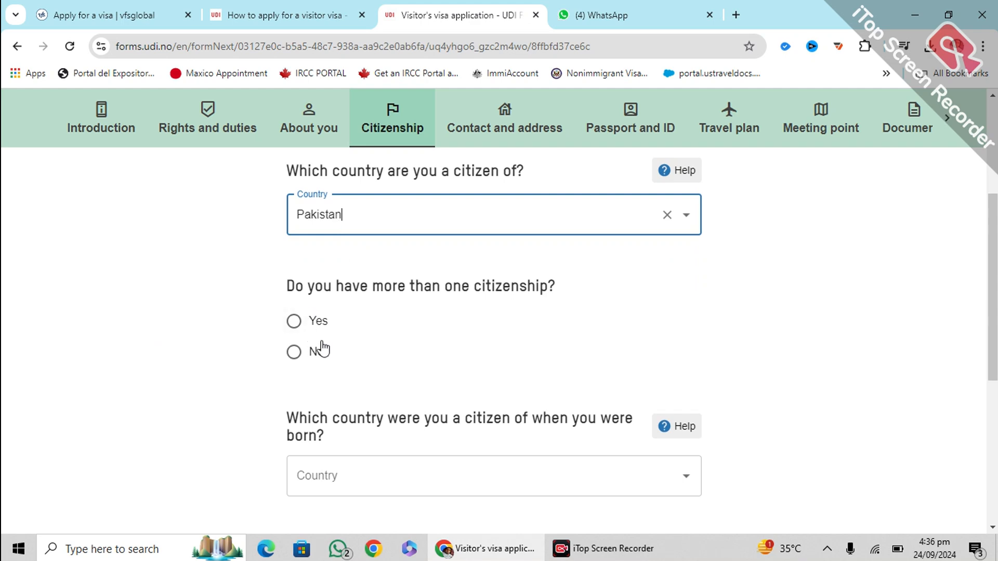
left_click(289, 357)
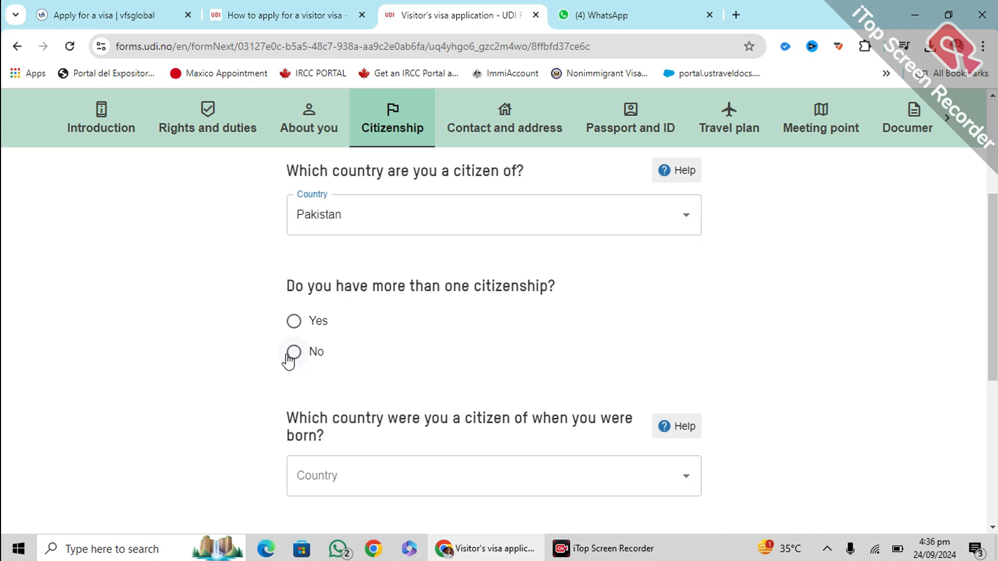
left_click(292, 323)
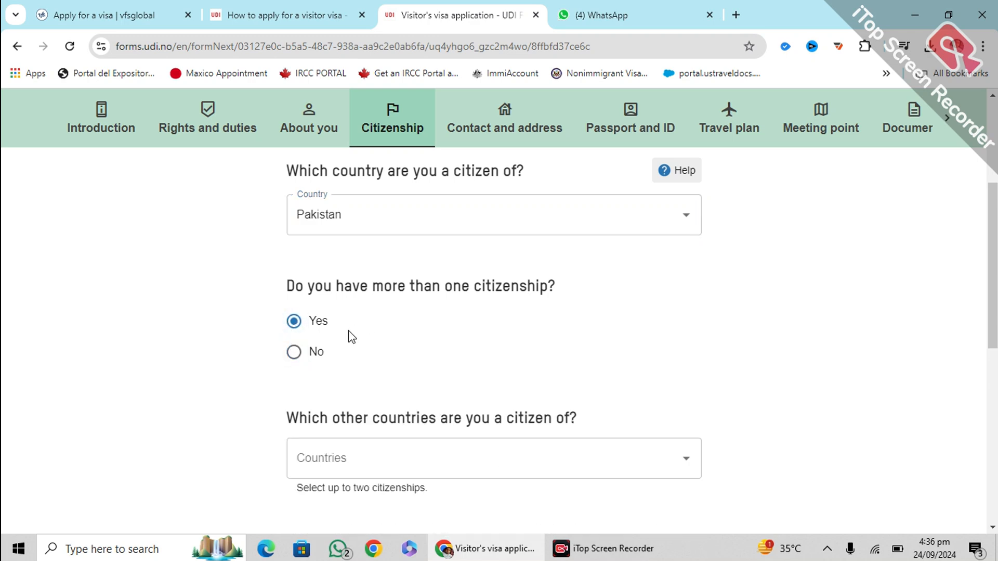
scroll(356, 328, "down", 3)
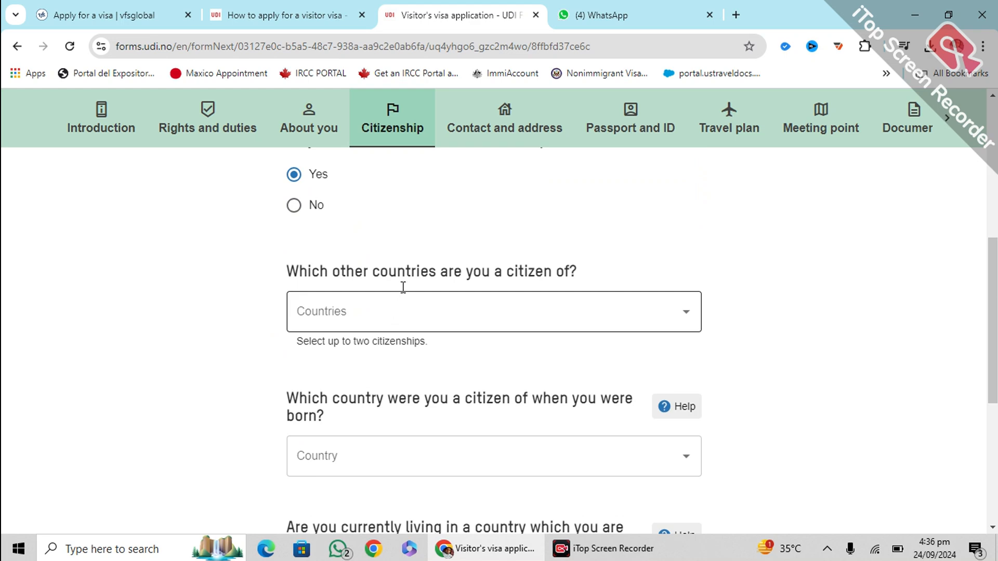
scroll(404, 287, "down", 1)
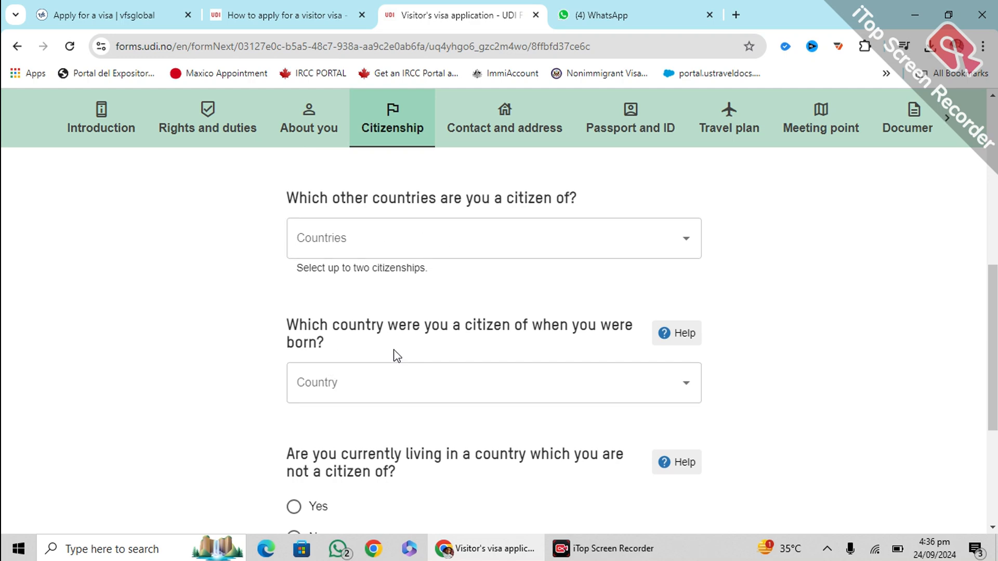
scroll(354, 375, "down", 1)
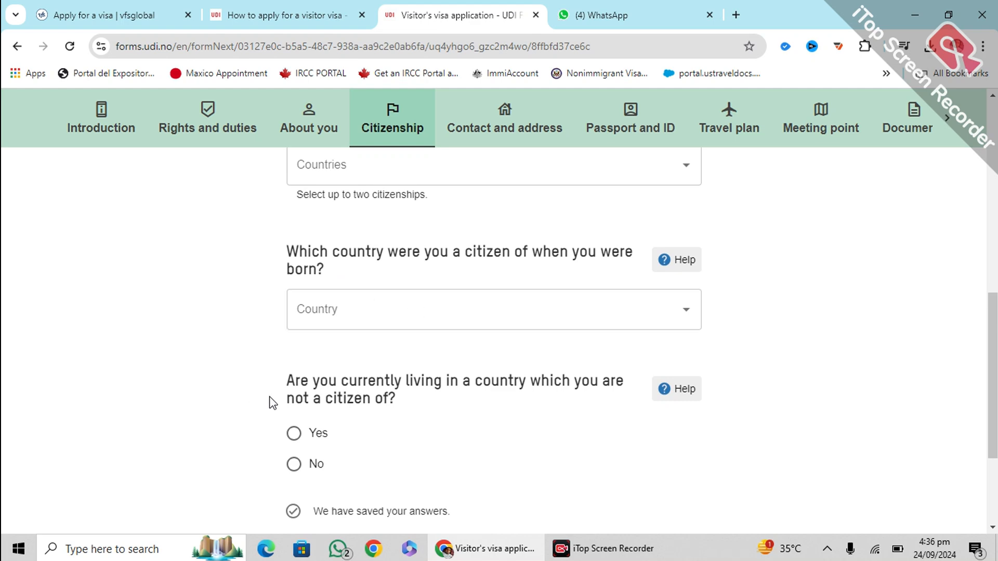
scroll(370, 364, "down", 1)
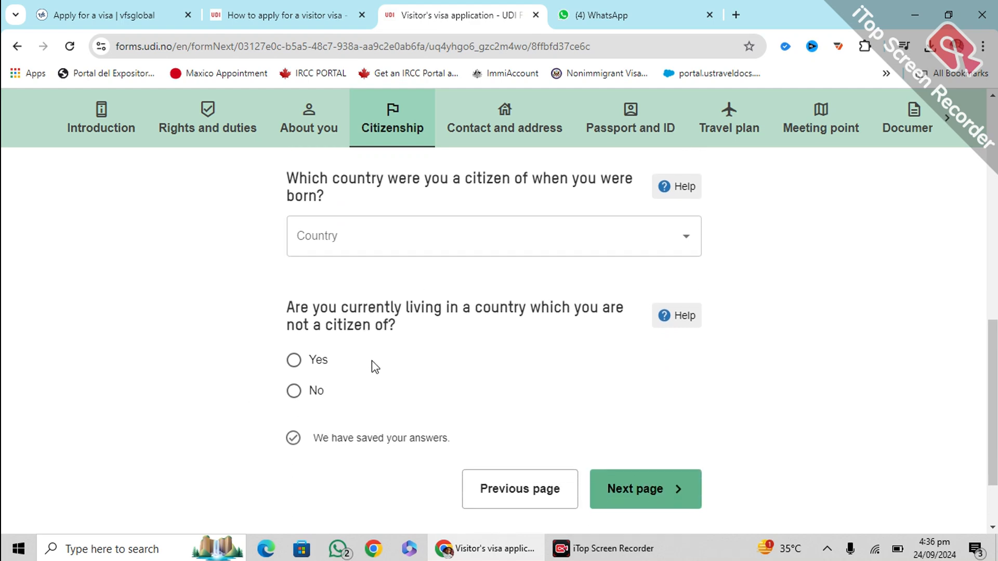
left_click(292, 385)
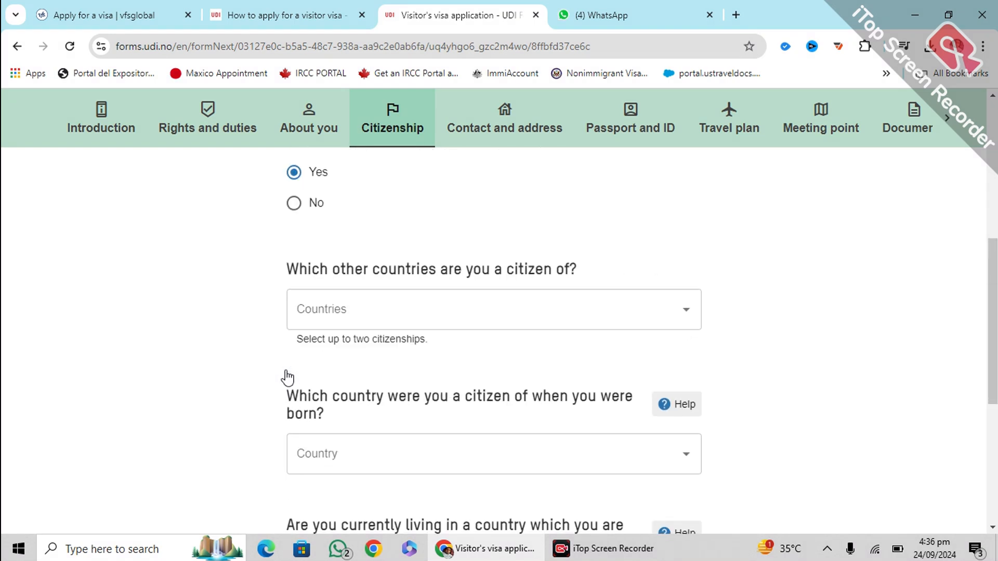
Answer single citizenship, Pakistan at birth, and No to living abroad, then continue
left_click(293, 205)
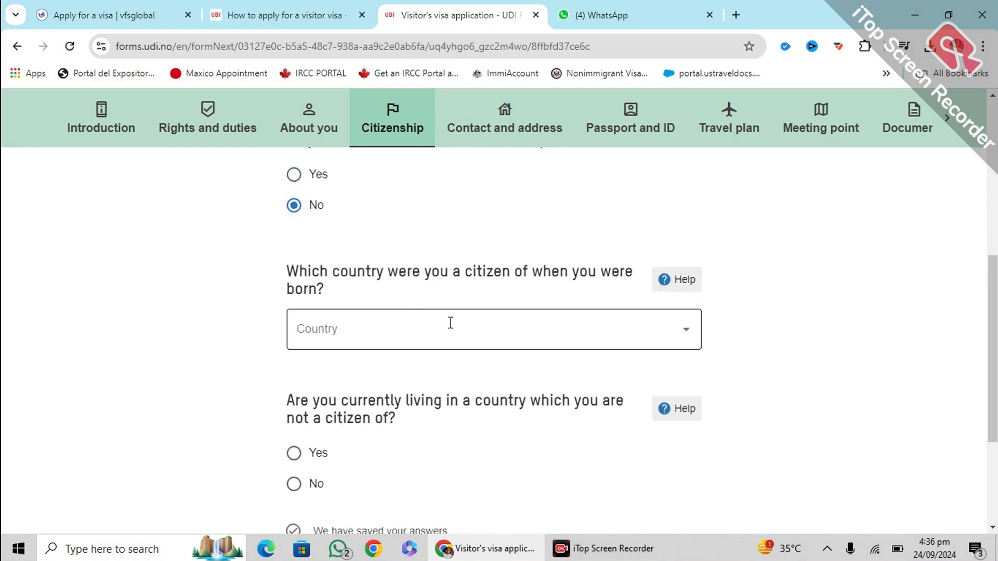
left_click(483, 336)
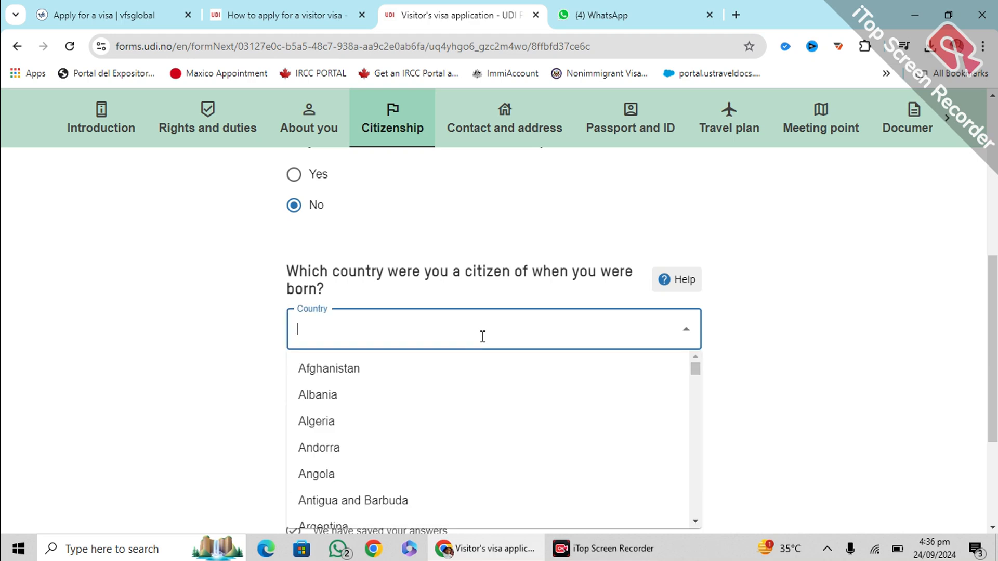
type("paki")
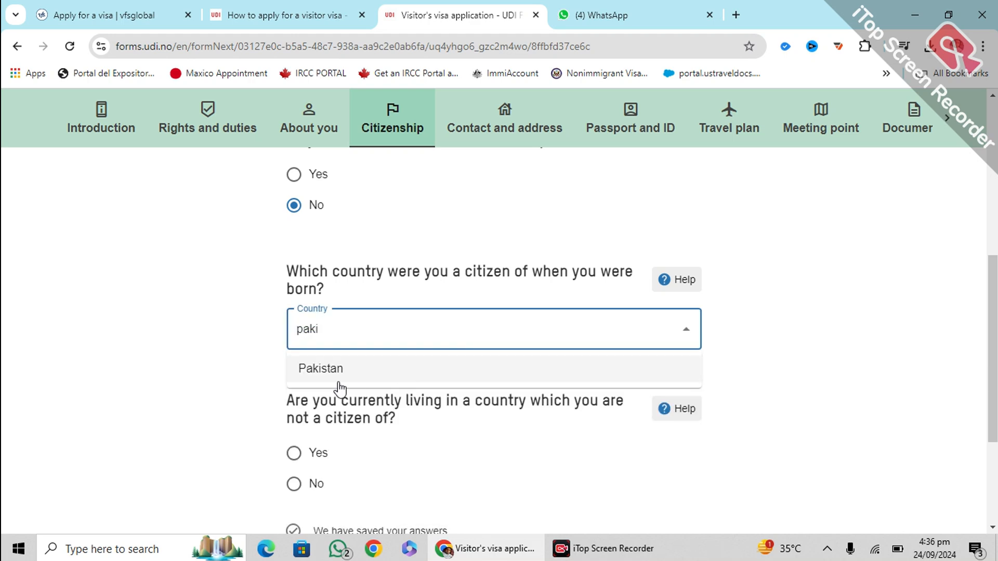
left_click(320, 370)
scroll(256, 356, "down", 3)
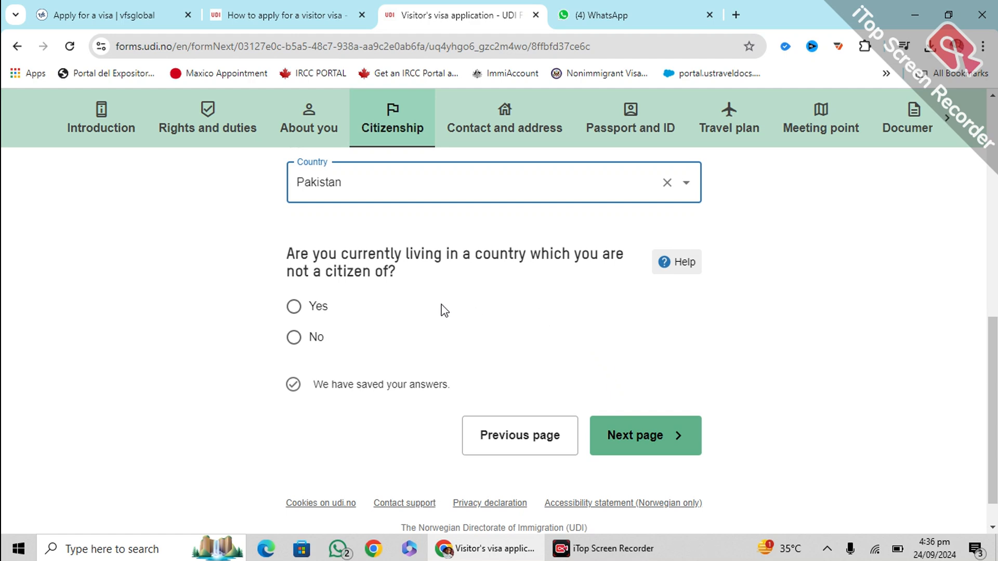
left_click(293, 339)
scroll(572, 364, "down", 1)
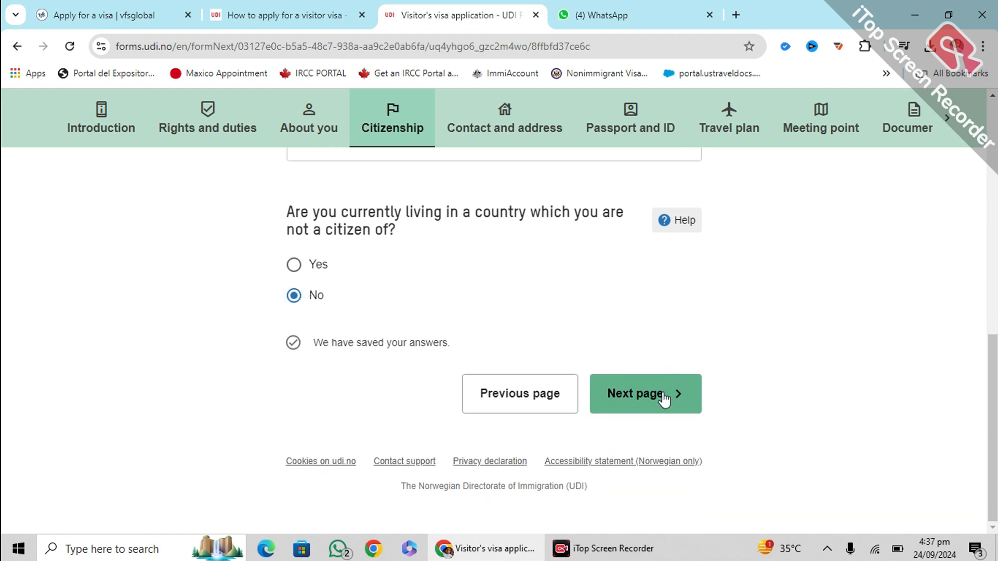
left_click(663, 403)
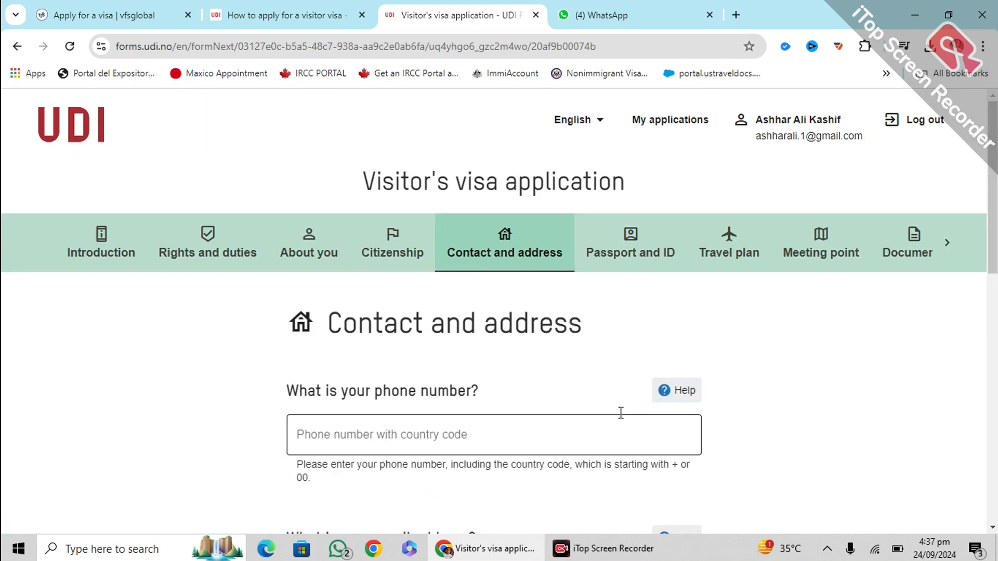
Enter the applicant's phone number, replacing the first mistyped number
left_click(393, 289)
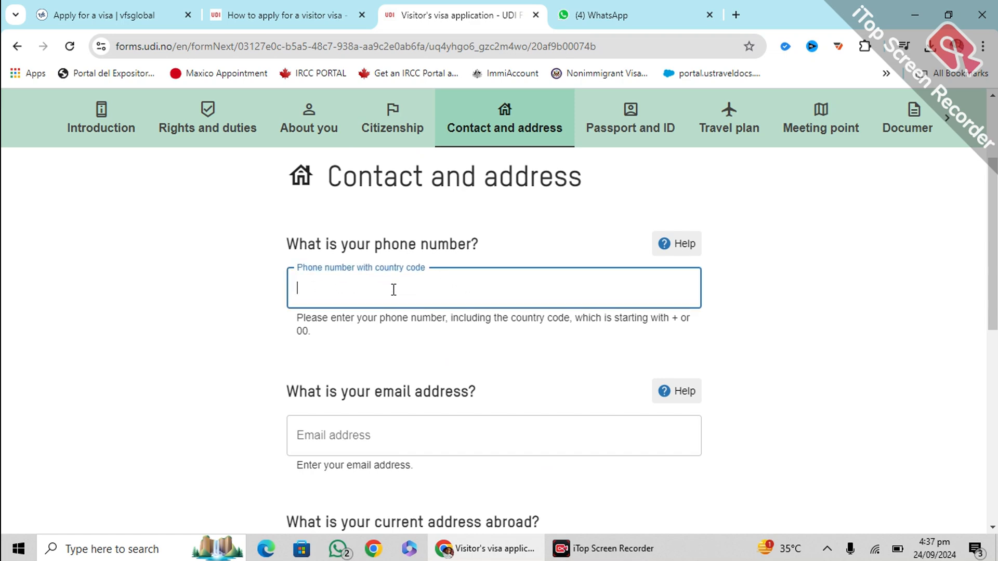
left_click(208, 343)
scroll(210, 343, "down", 1)
double_click(398, 207)
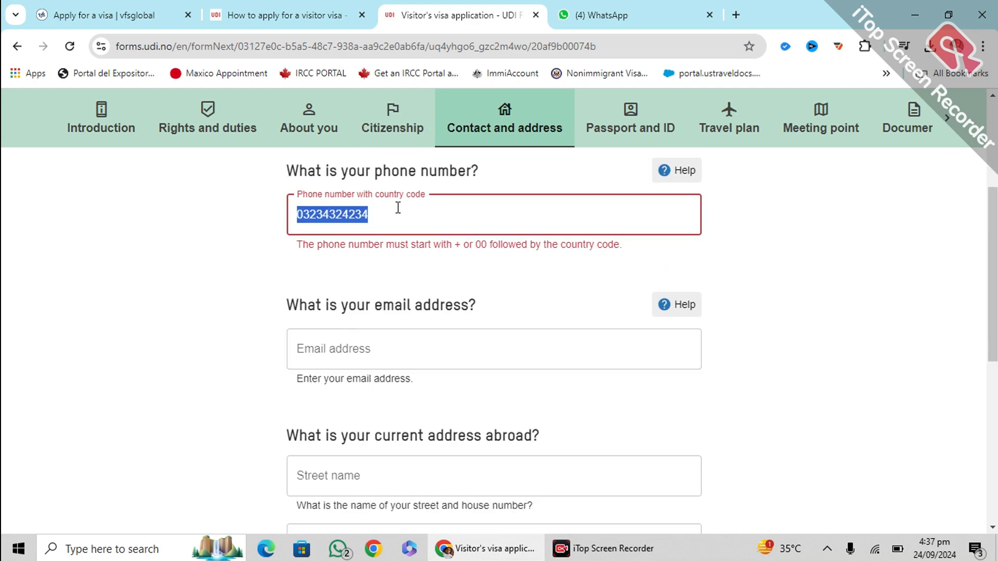
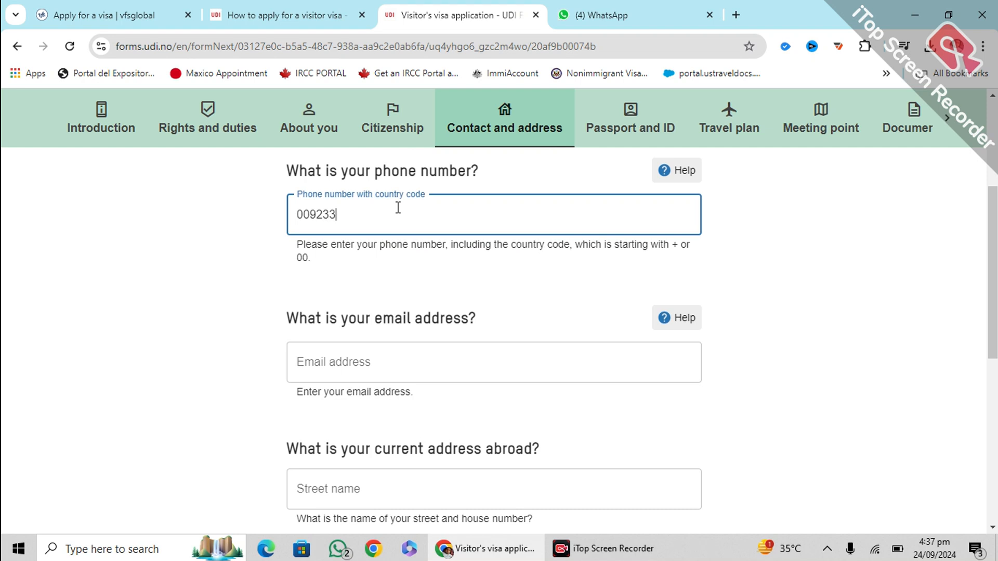
Fill in the applicant's e-mail address
key("Tab")
key("Tab")
type("hht")
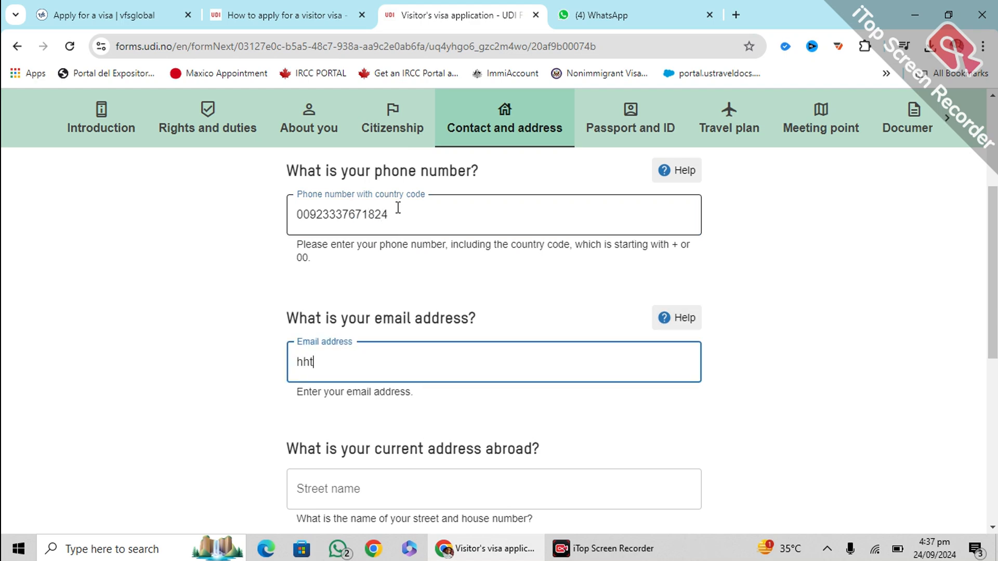
key("BackSpace")
key("BackSpace")
key("BackSpace")
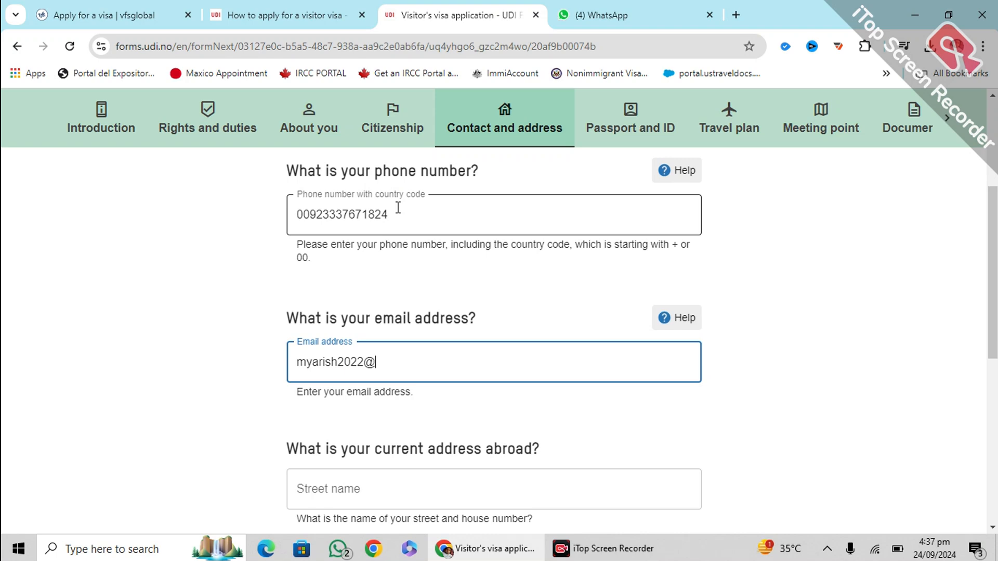
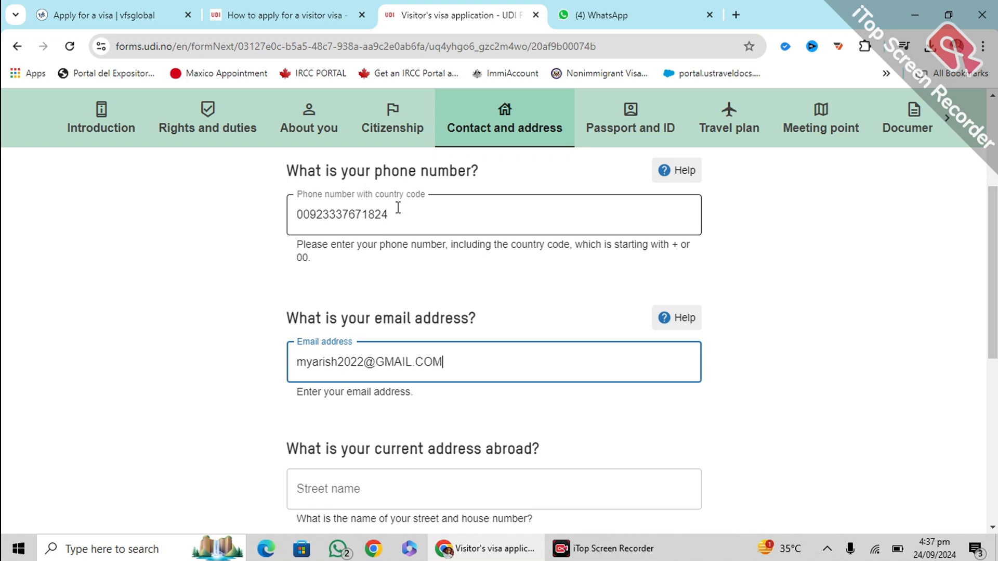
left_click(134, 342)
scroll(144, 340, "down", 3)
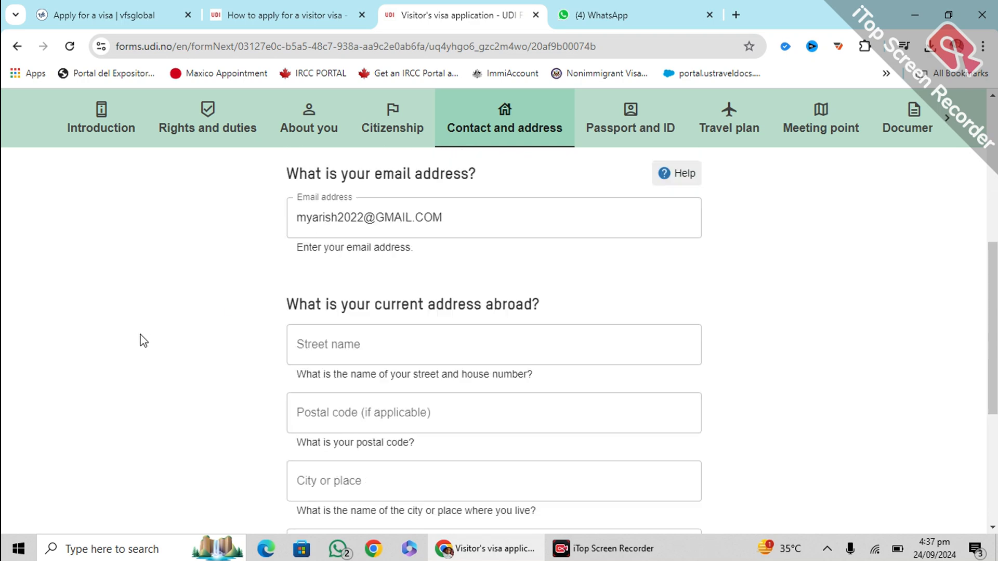
Fill in the street address in Pakistan and continue to the Passport and ID step
left_click(340, 332)
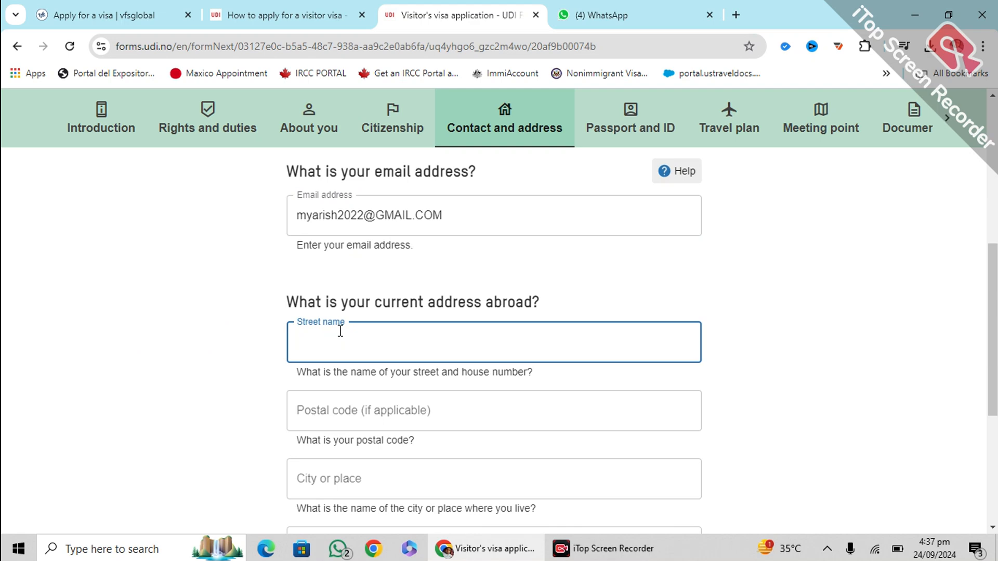
scroll(340, 331, "up", 3)
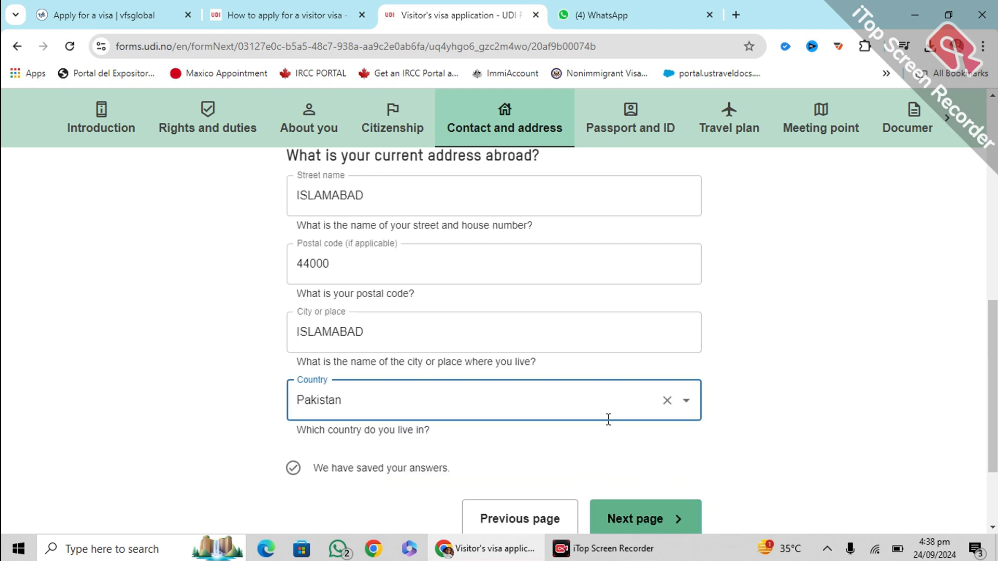
scroll(593, 404, "up", 3)
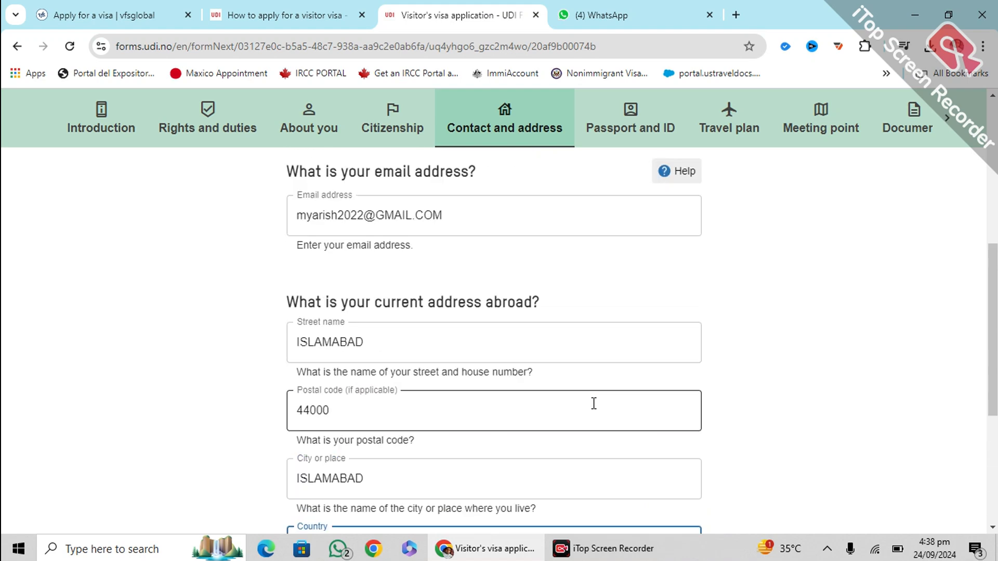
scroll(587, 394, "up", 1)
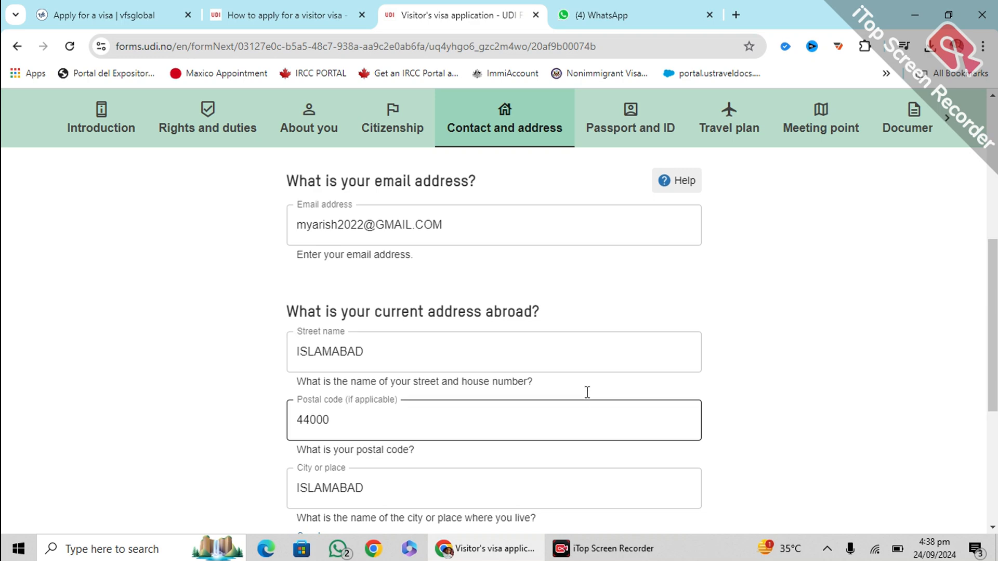
scroll(484, 358, "down", 1)
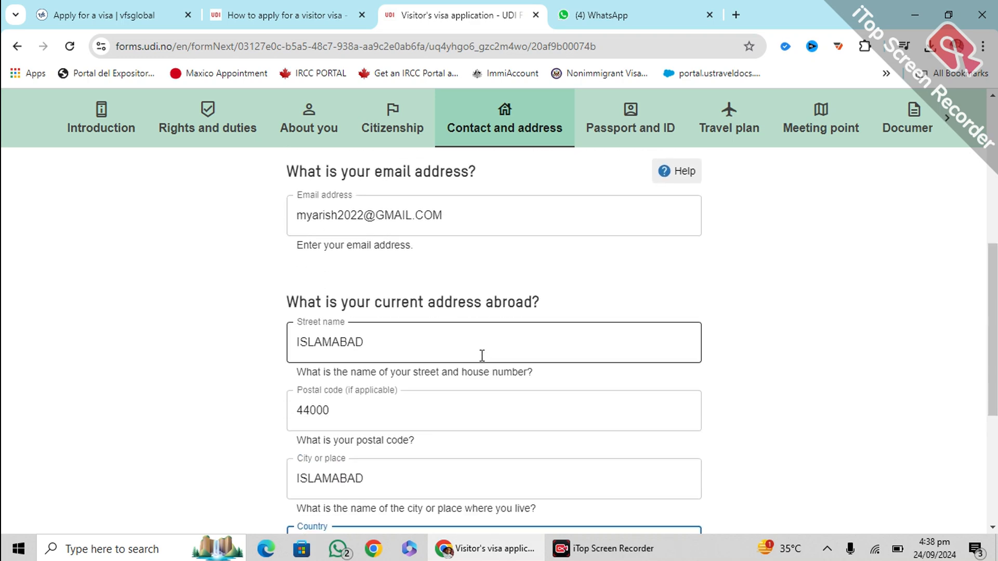
scroll(483, 355, "down", 2)
scroll(358, 327, "down", 3)
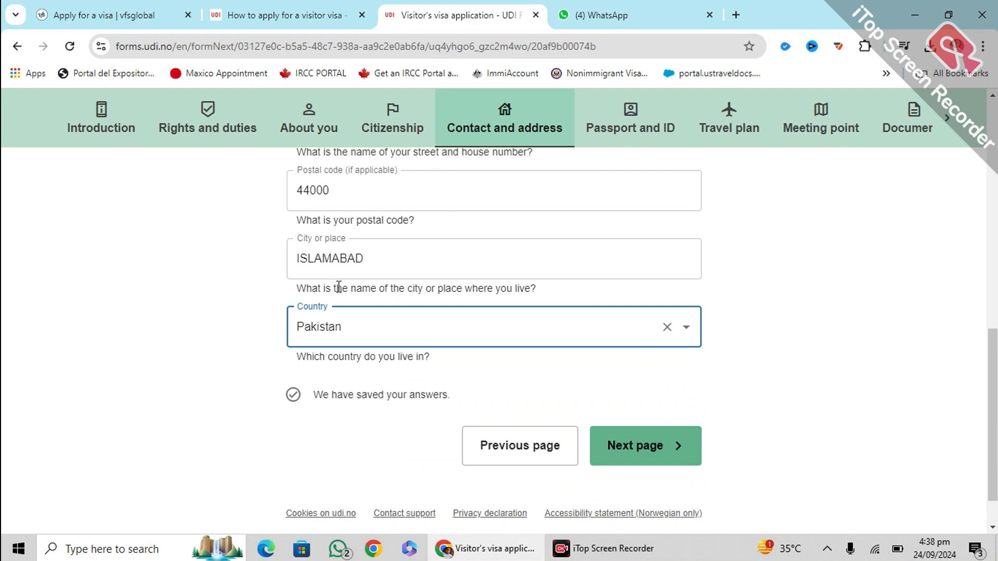
left_click(628, 460)
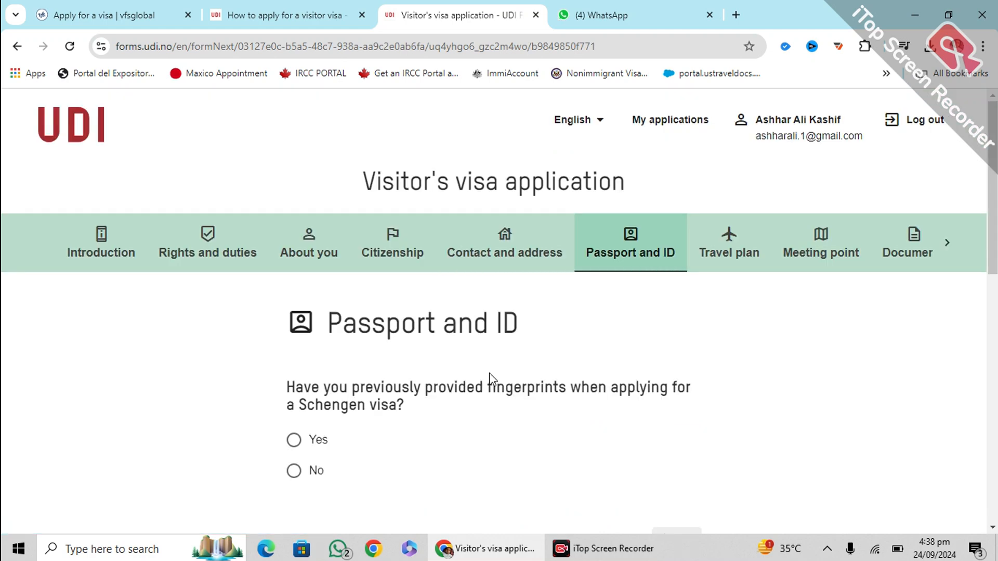
Answer No to having previously given fingerprints for a Schengen visa
scroll(503, 312, "down", 3)
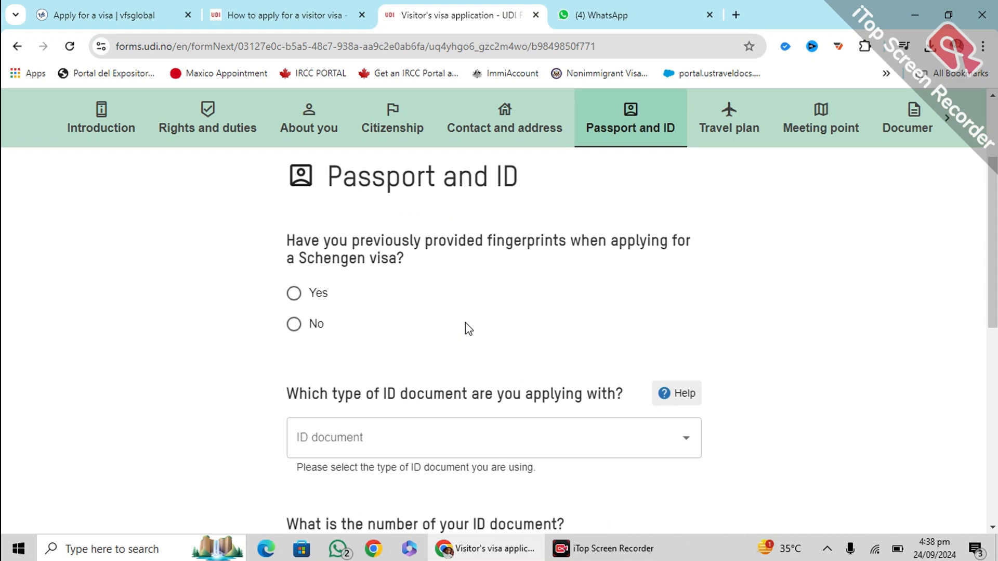
left_click(293, 325)
scroll(439, 323, "down", 2)
scroll(430, 302, "up", 1)
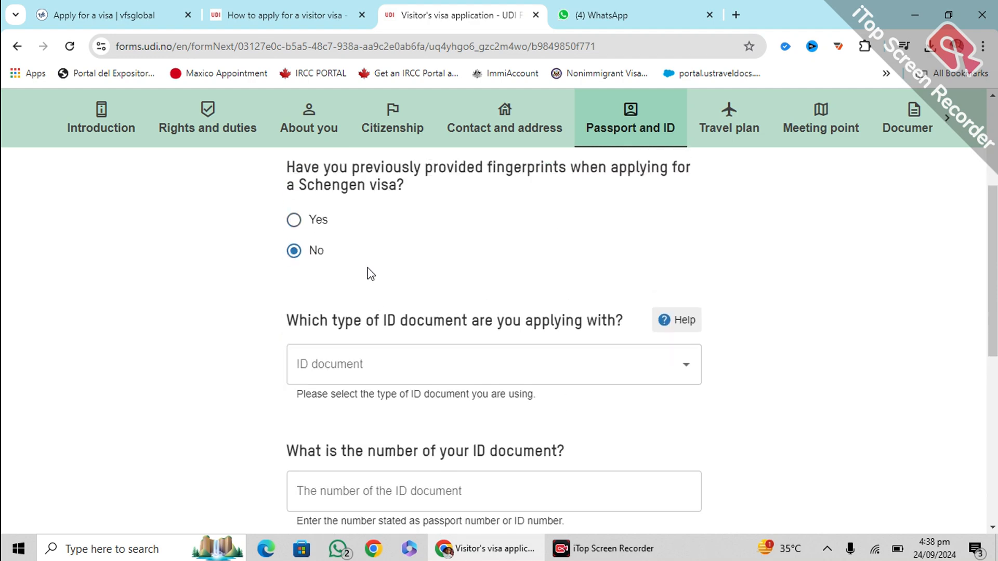
scroll(370, 272, "down", 1)
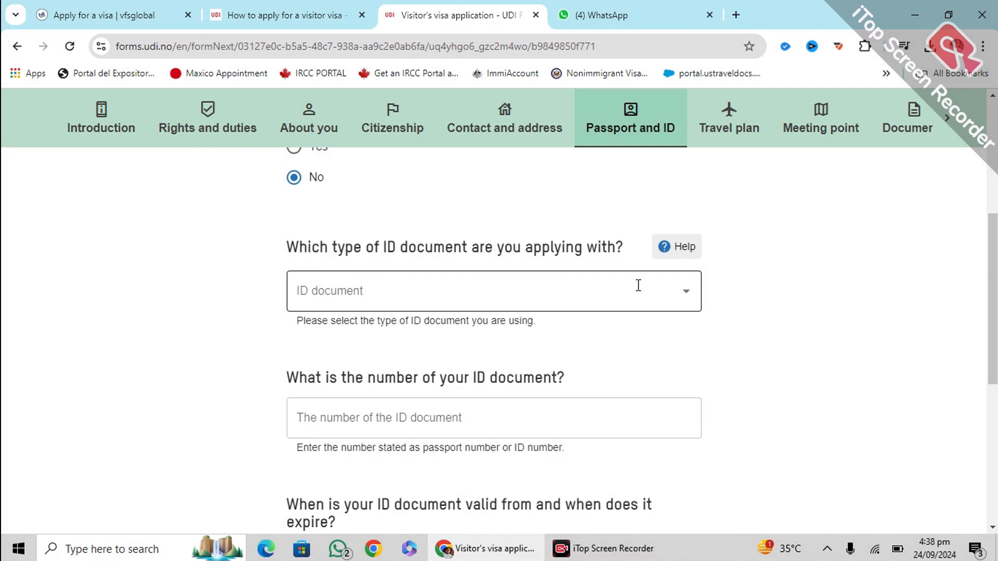
Choose Ordinary passport as the ID document and enter the passport number
left_click(593, 282)
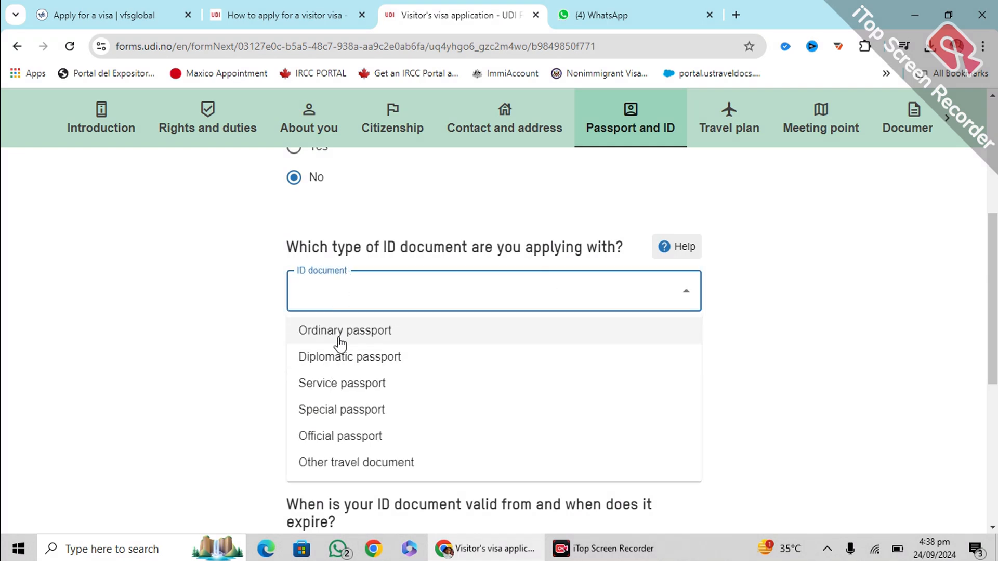
left_click(334, 339)
scroll(317, 303, "down", 1)
scroll(318, 303, "down", 2)
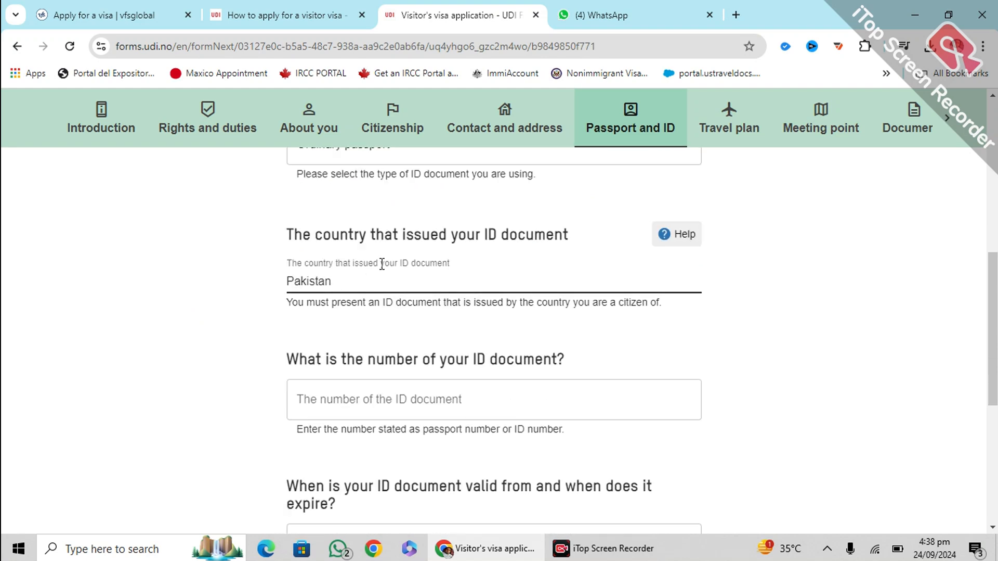
scroll(418, 279, "down", 2)
left_click(414, 326)
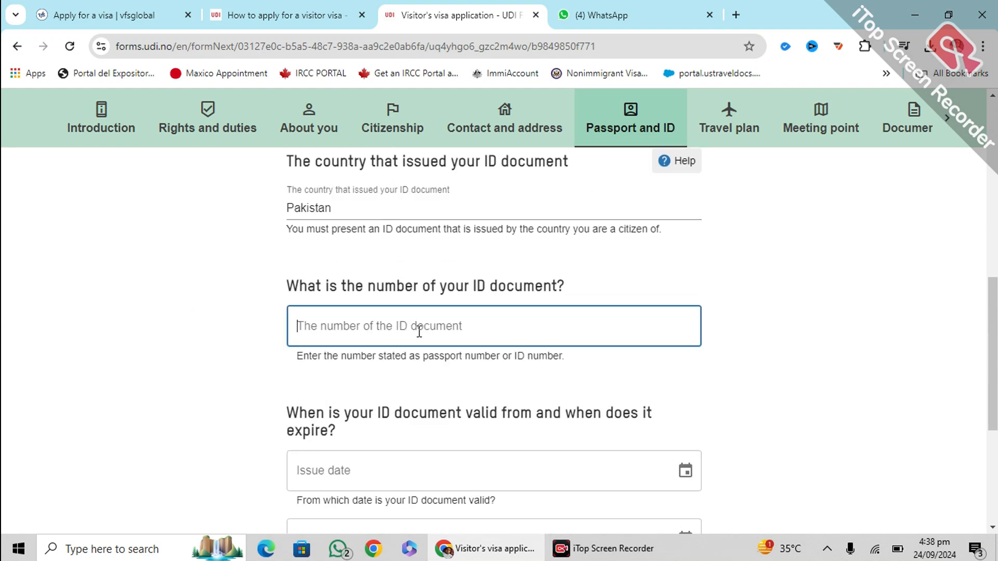
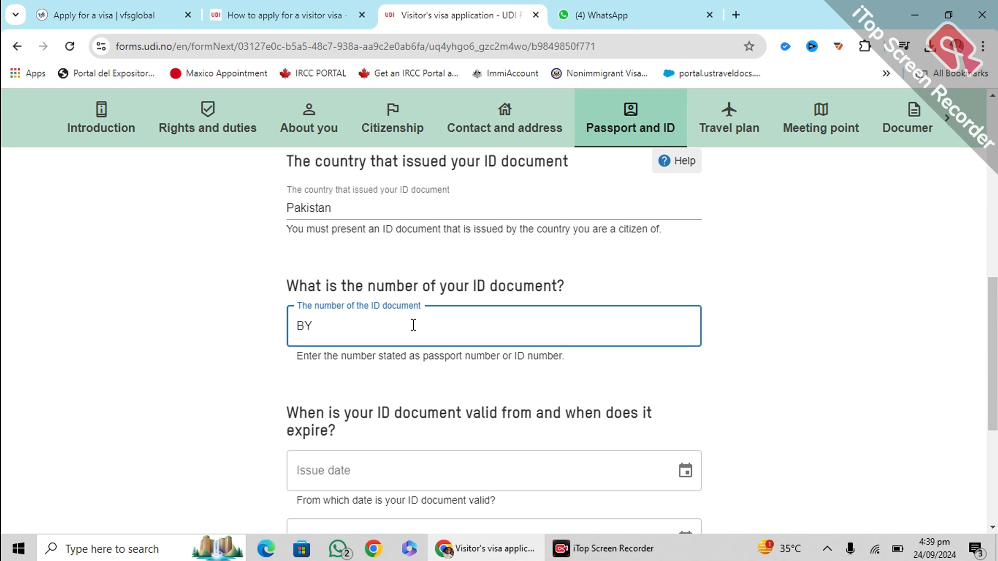
left_click(345, 267)
scroll(333, 260, "down", 1)
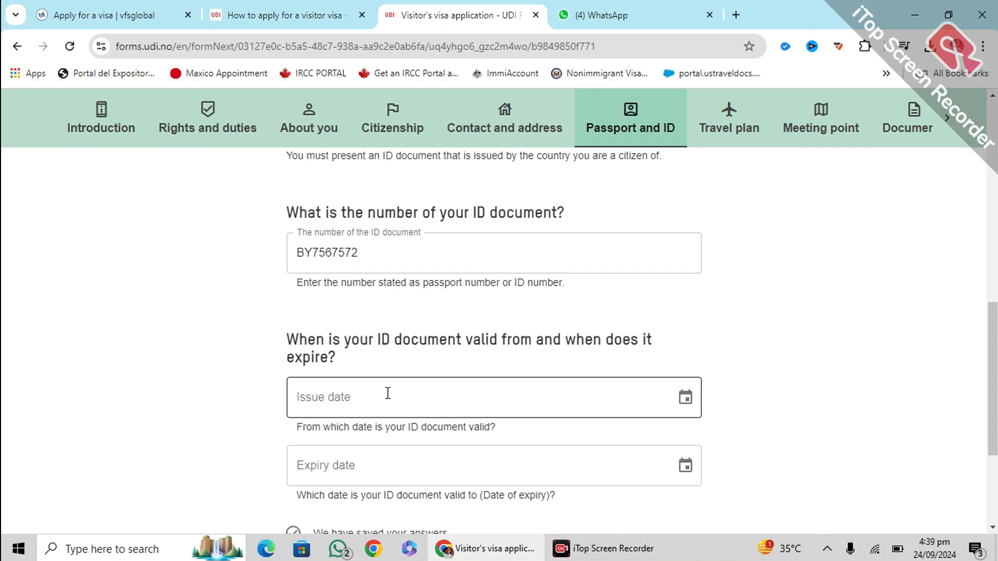
left_click(332, 392)
Set the passport issue date to 12.02.2022, clearing the invalid earlier entries
type("12.MM.YYYY")
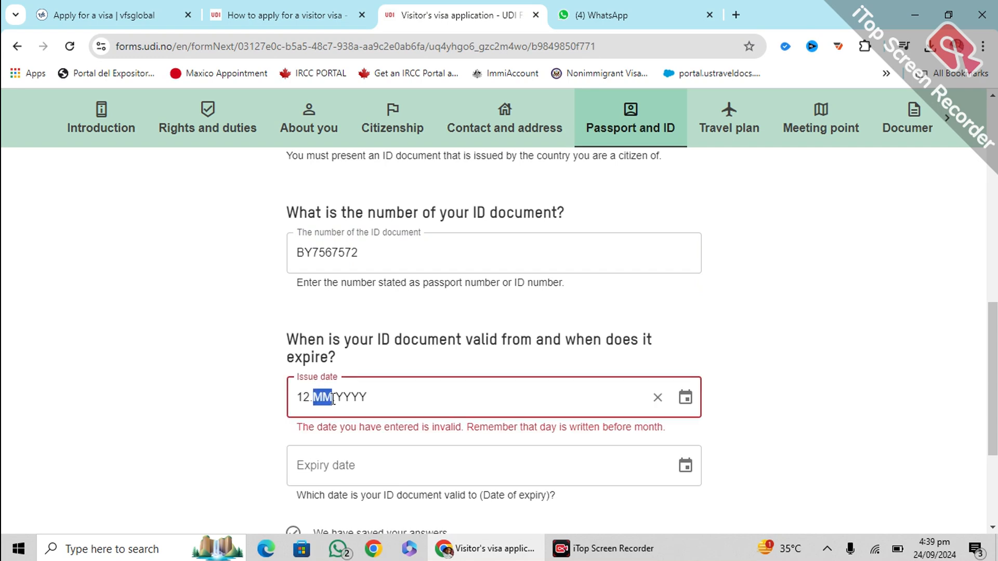
type("02")
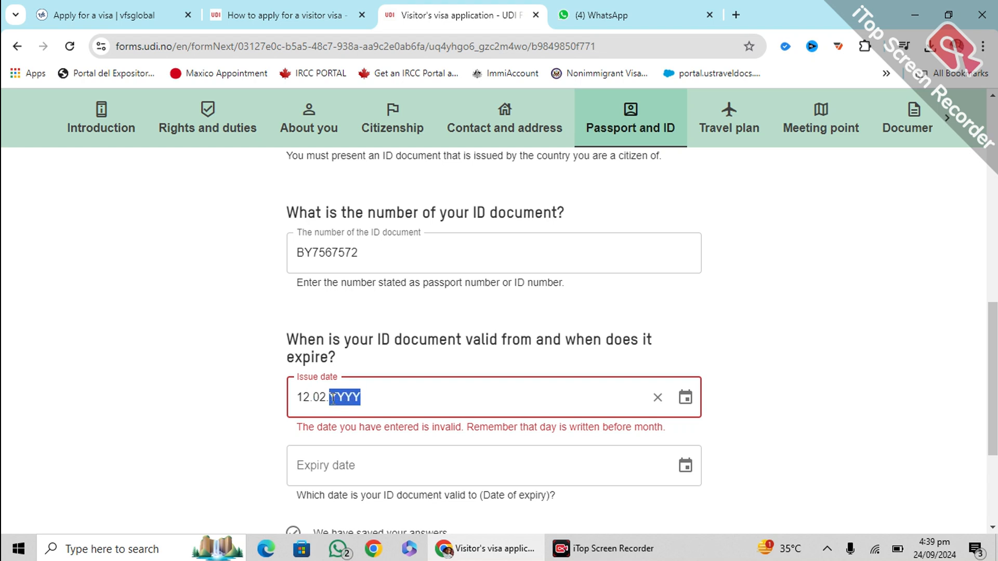
type("202")
key("BackSpace")
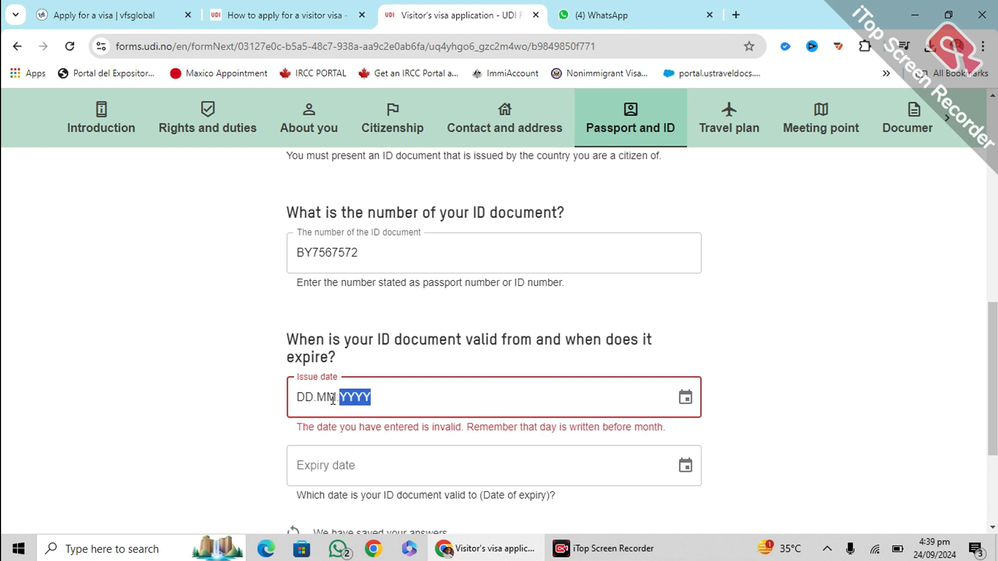
left_click(298, 396)
type("12.")
type("12.0020")
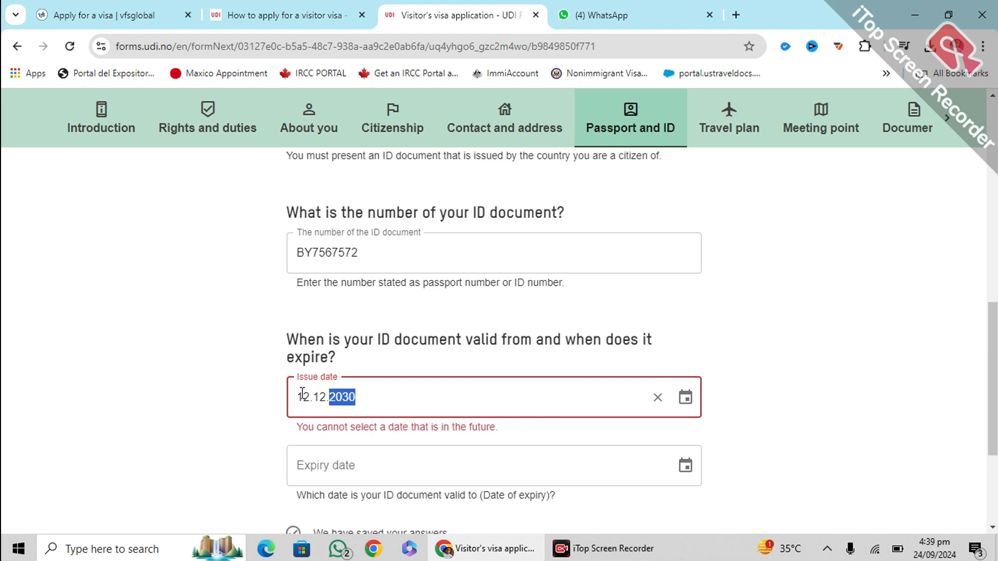
key("ctrl+a")
key("BackSpace")
left_click(302, 396)
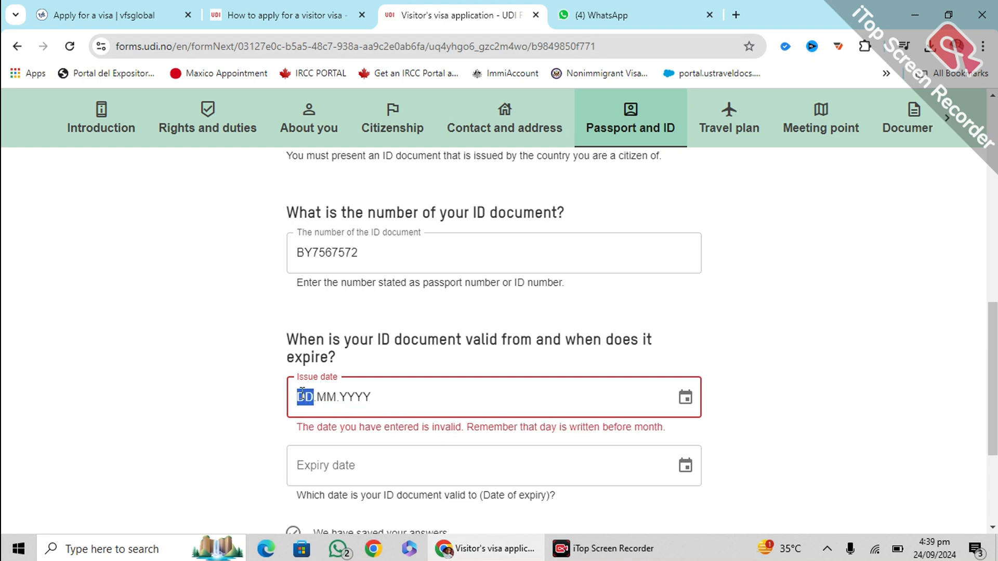
type("12.")
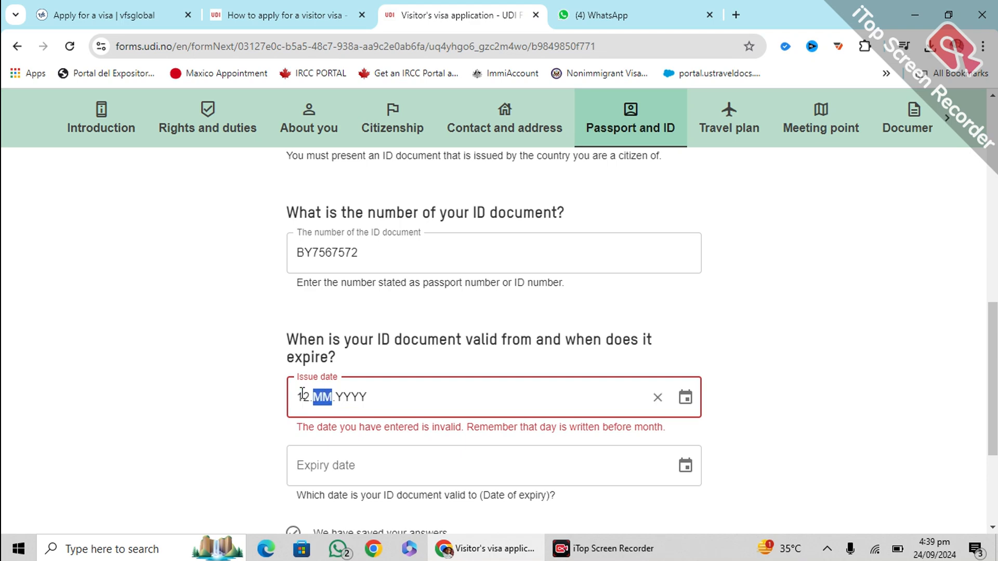
type("02.")
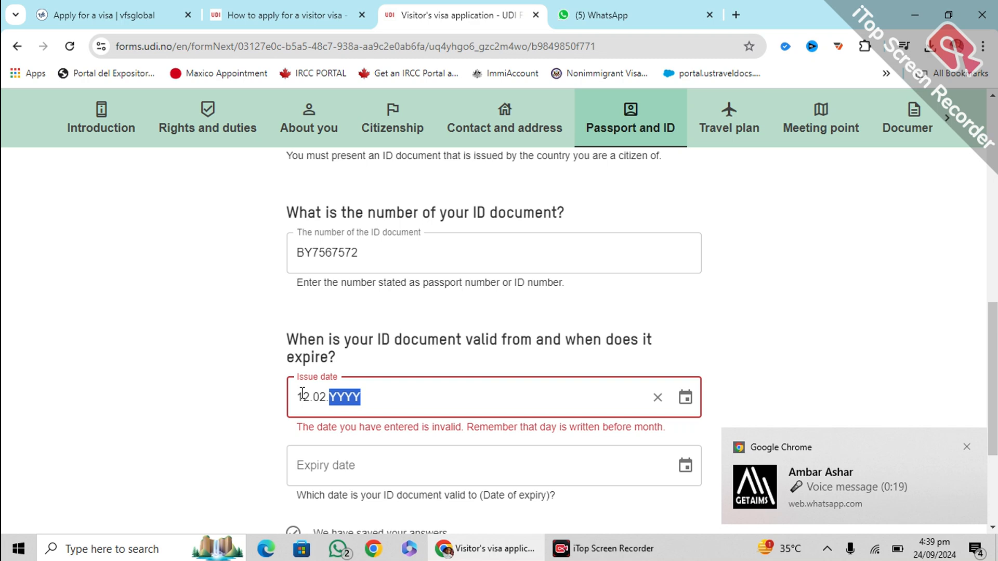
type("2022")
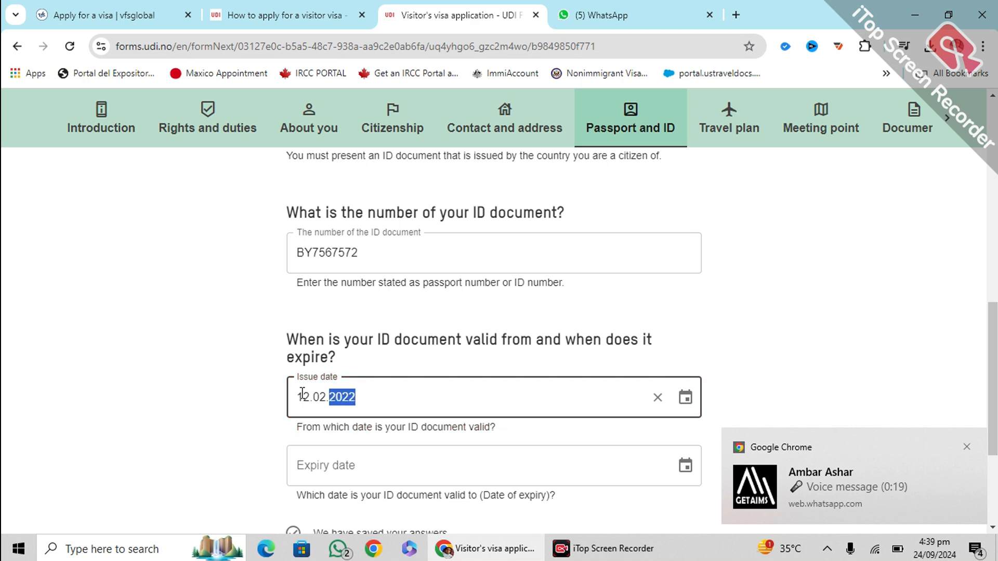
left_click(250, 407)
Set the passport expiry date to 12.03.2027 and continue to Travel plan
scroll(250, 407, "down", 1)
left_click(335, 390)
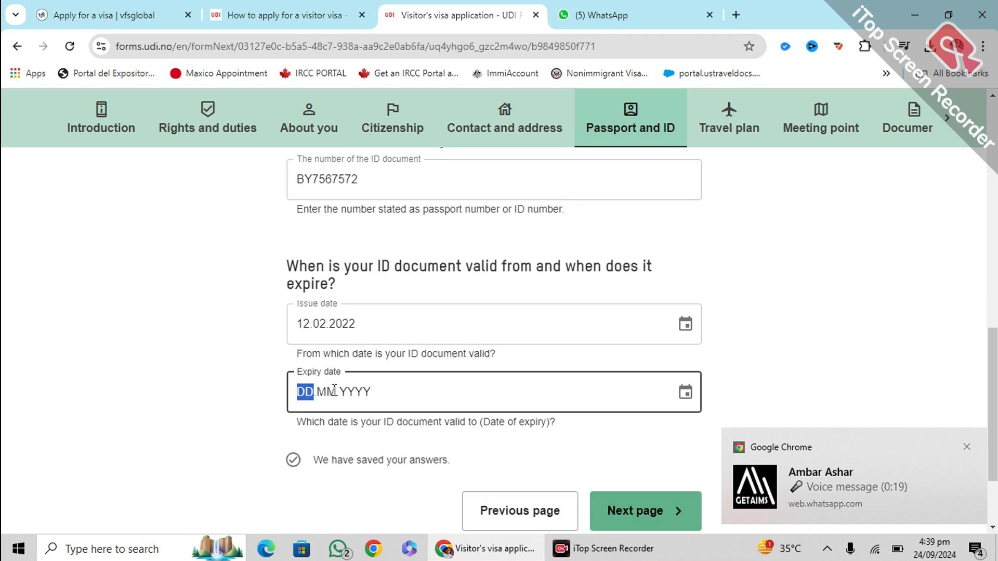
type("12.")
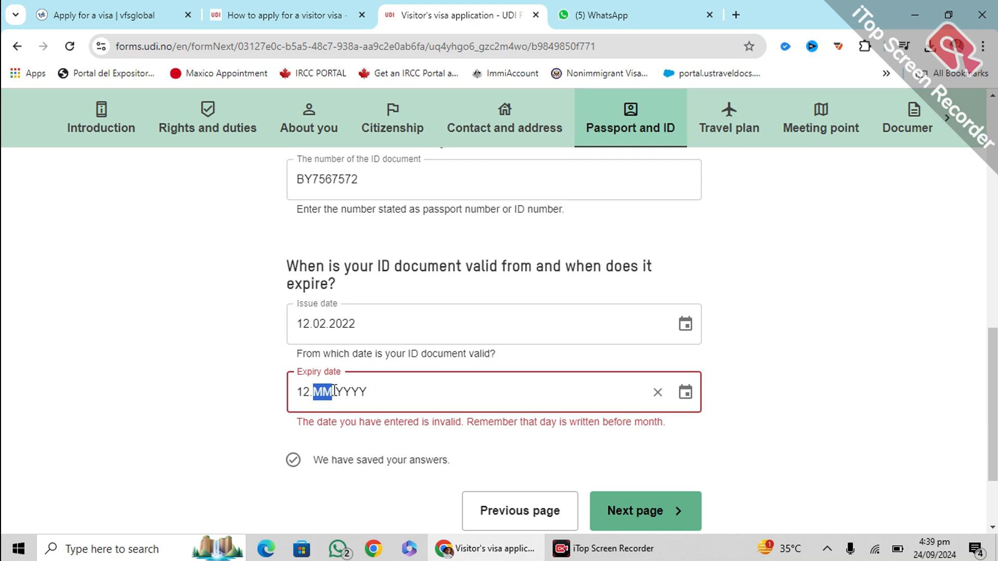
type("03.")
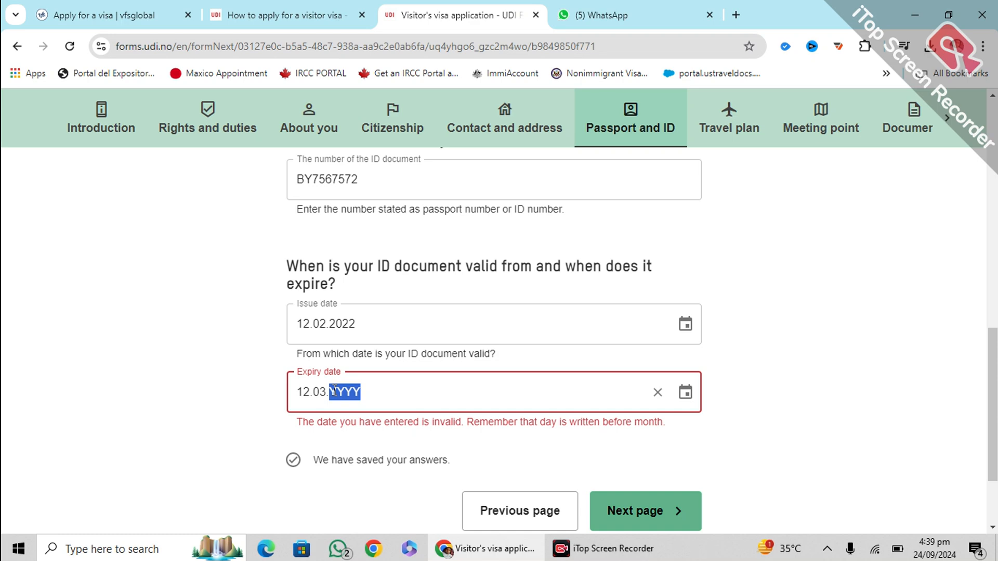
type("2027")
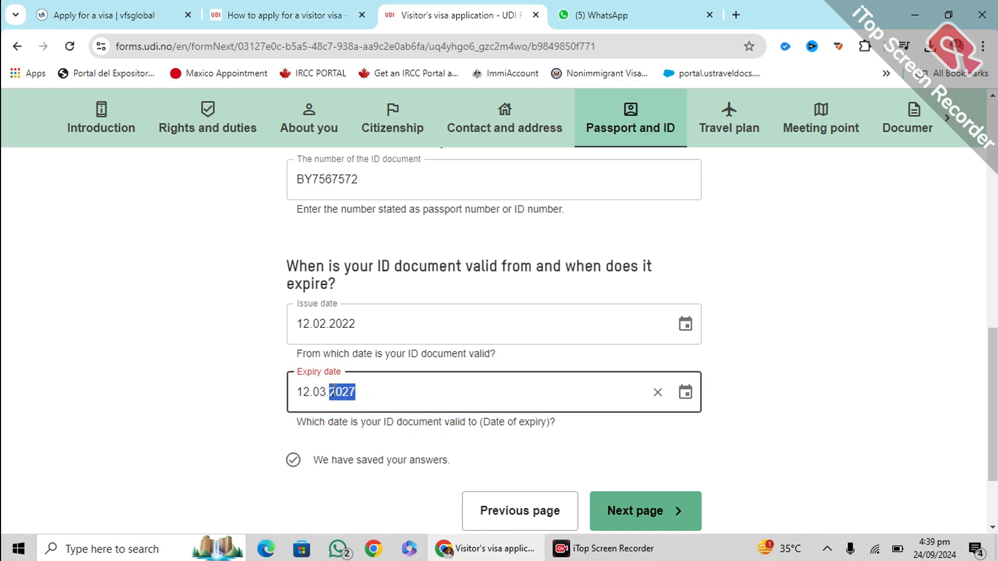
left_click(192, 402)
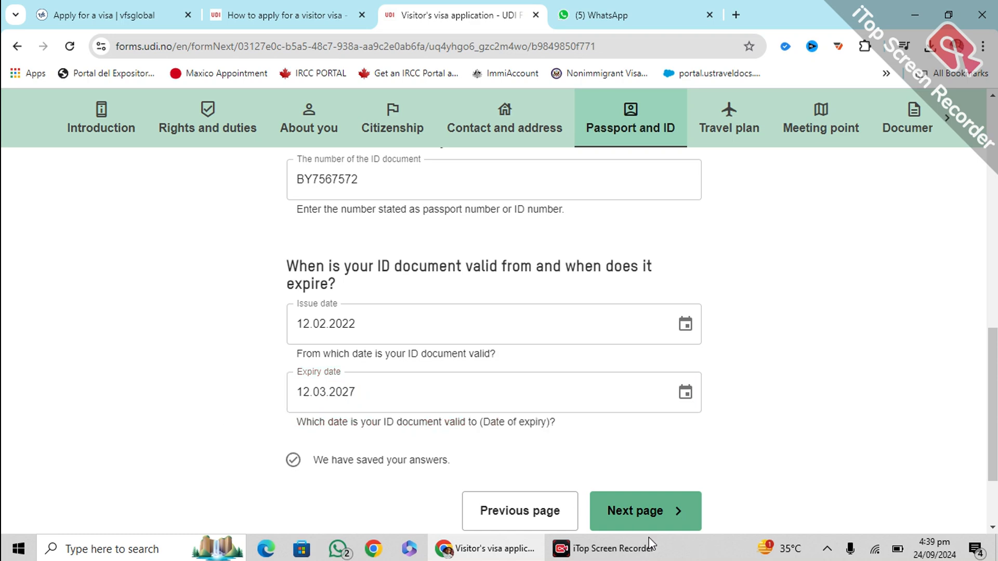
left_click(621, 517)
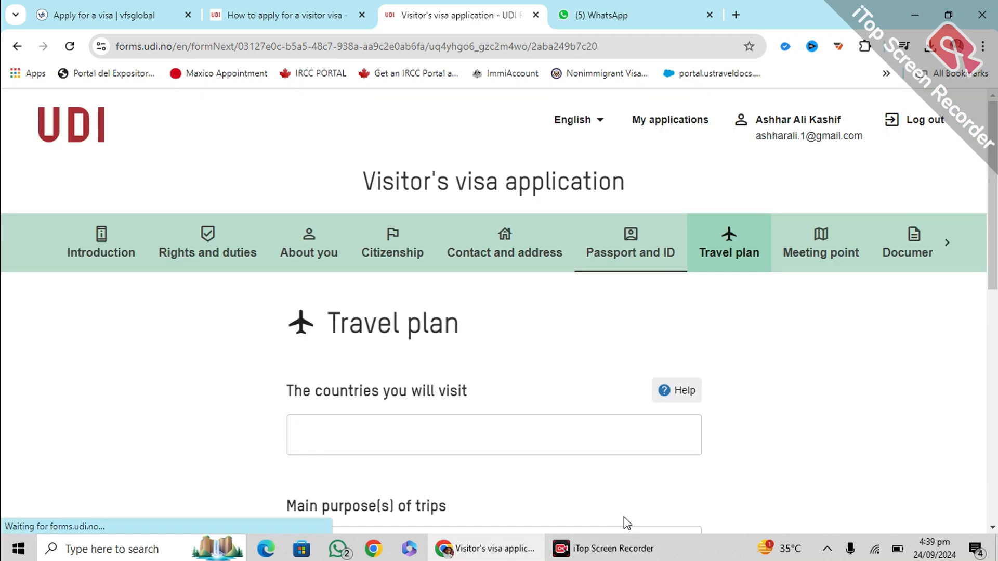
Pick Norway (searched as NORW) as the country to visit on the travel plan
left_click(711, 16)
scroll(354, 245, "down", 2)
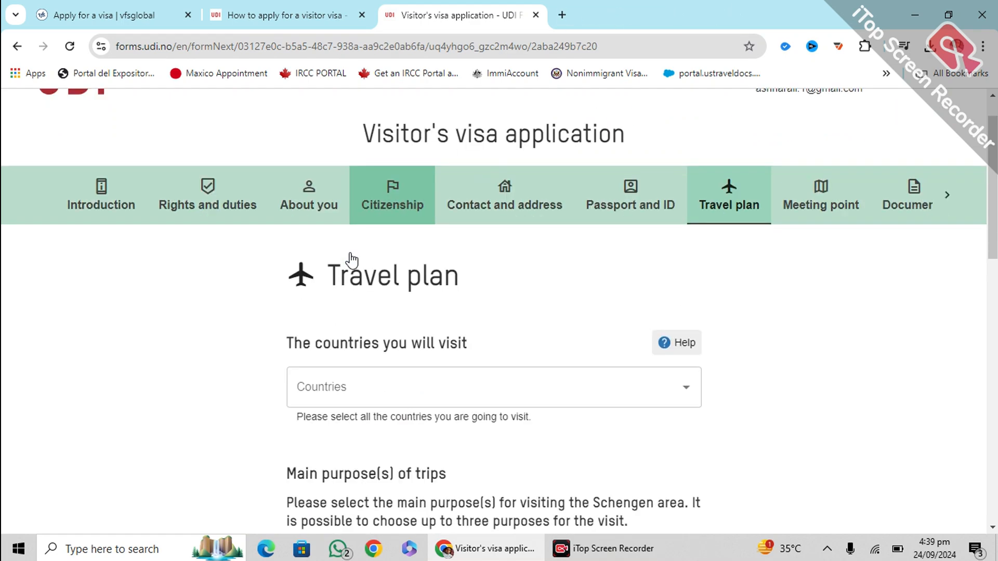
scroll(349, 246, "down", 1)
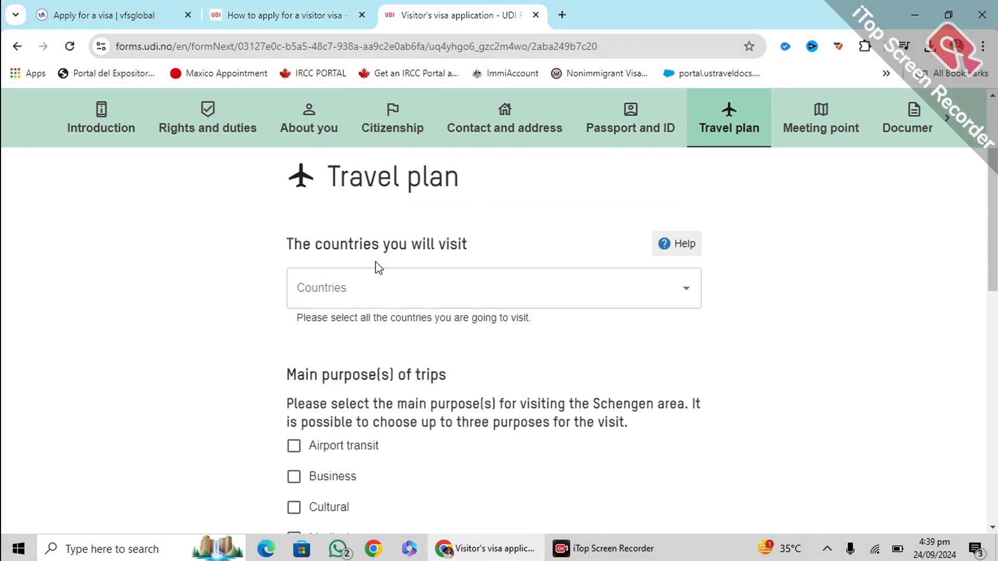
left_click(518, 284)
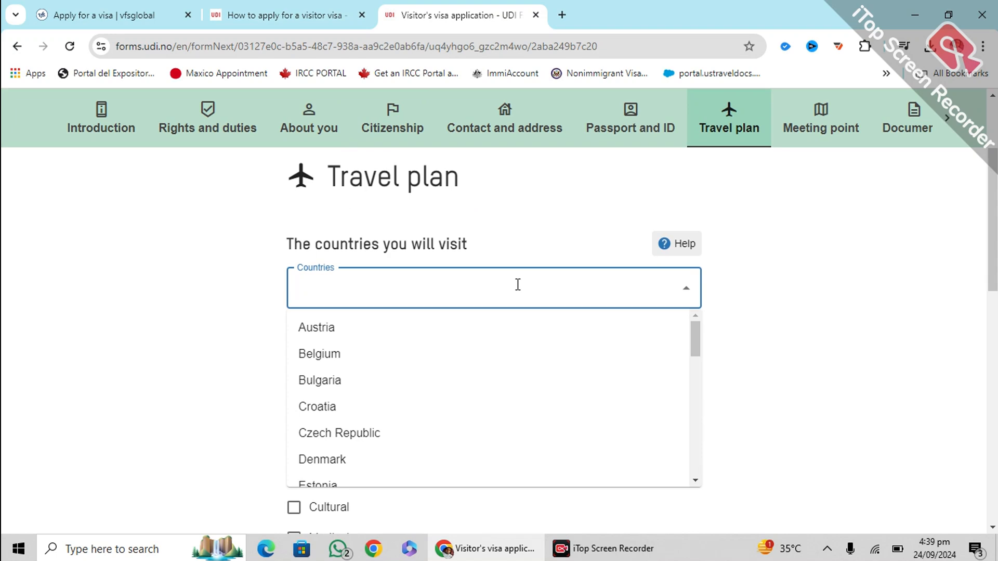
type("NORW")
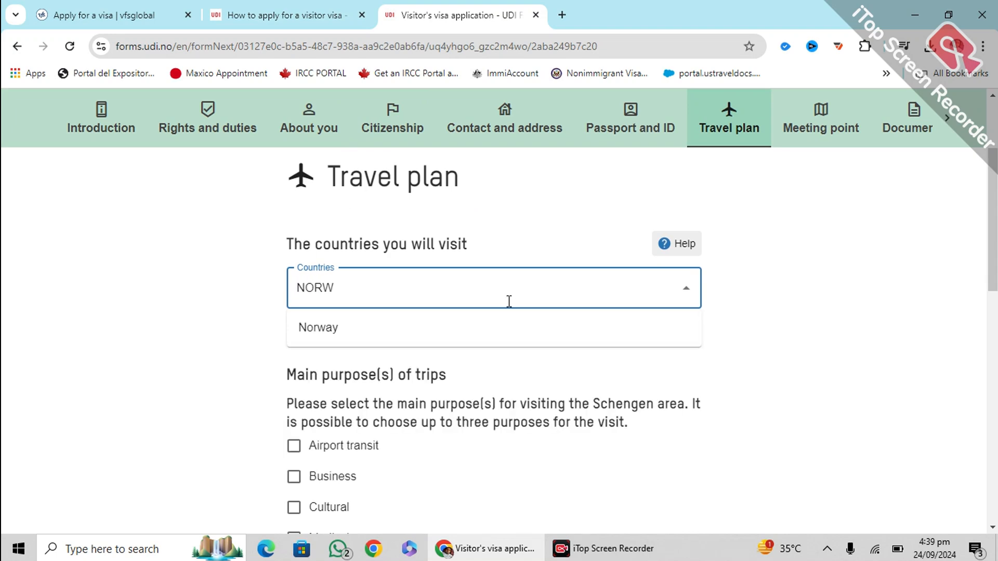
left_click(407, 334)
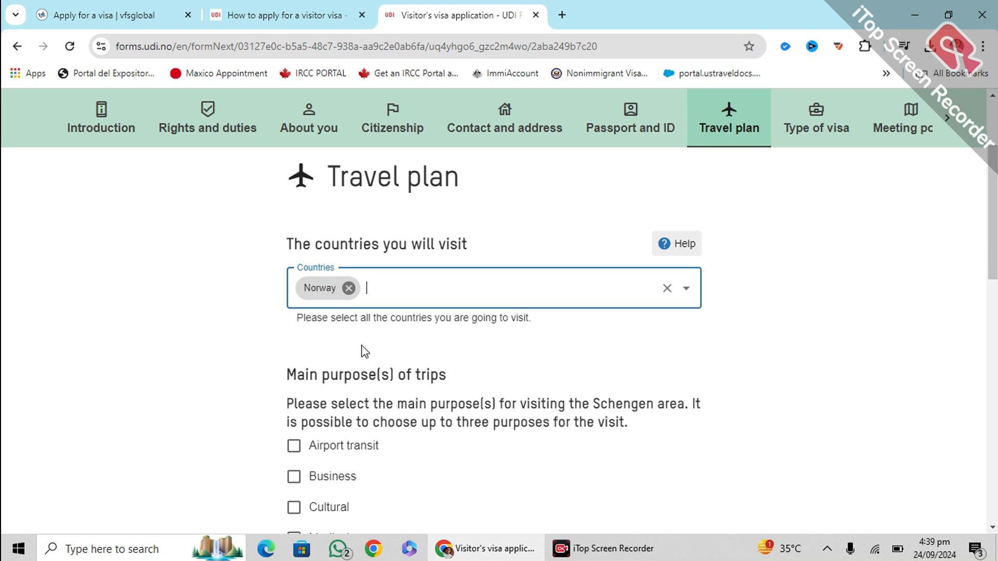
scroll(365, 352, "down", 2)
Tick Tourism as the main purpose of the trip
scroll(311, 325, "down", 1)
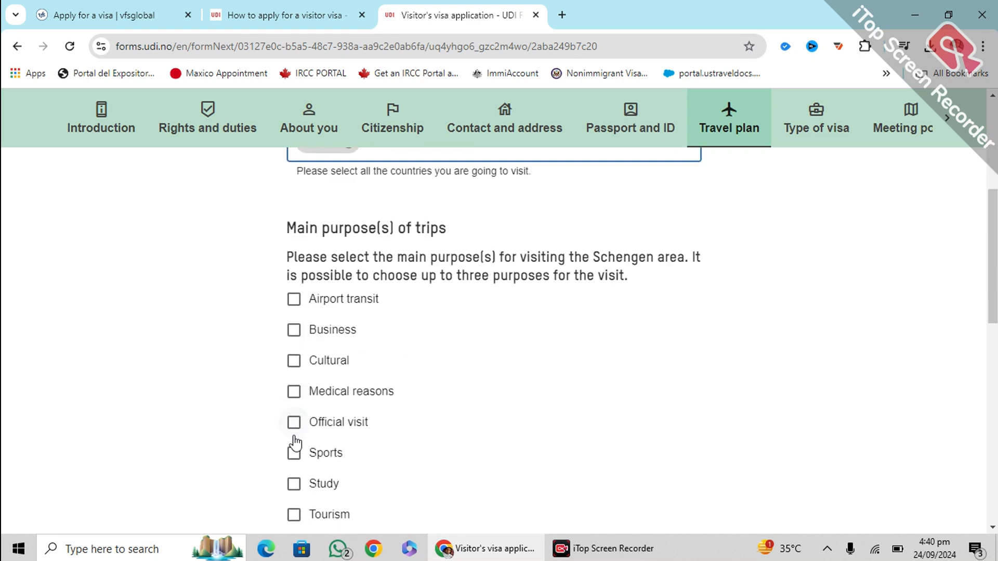
scroll(292, 434, "down", 1)
left_click(293, 441)
scroll(198, 395, "down", 3)
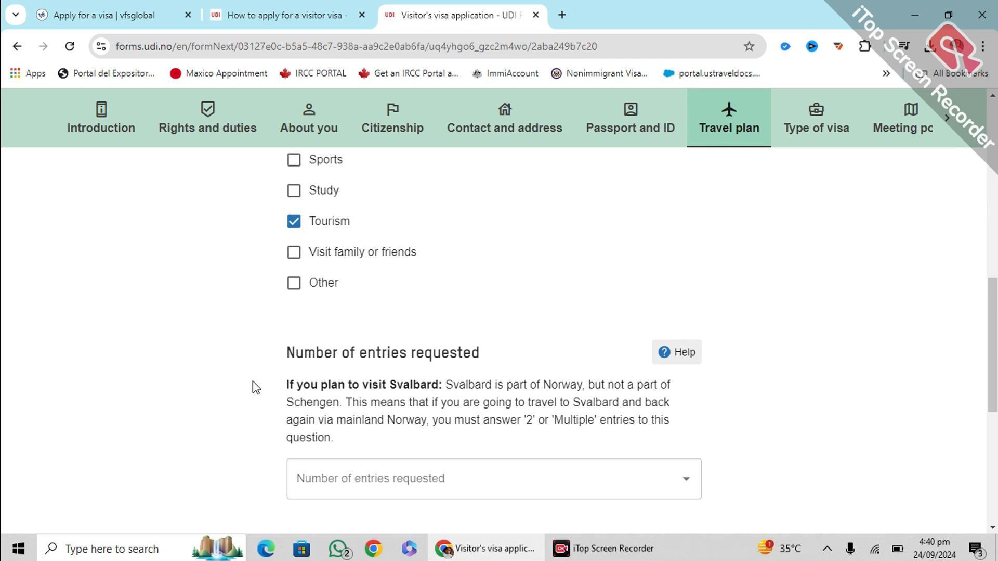
scroll(255, 387, "down", 1)
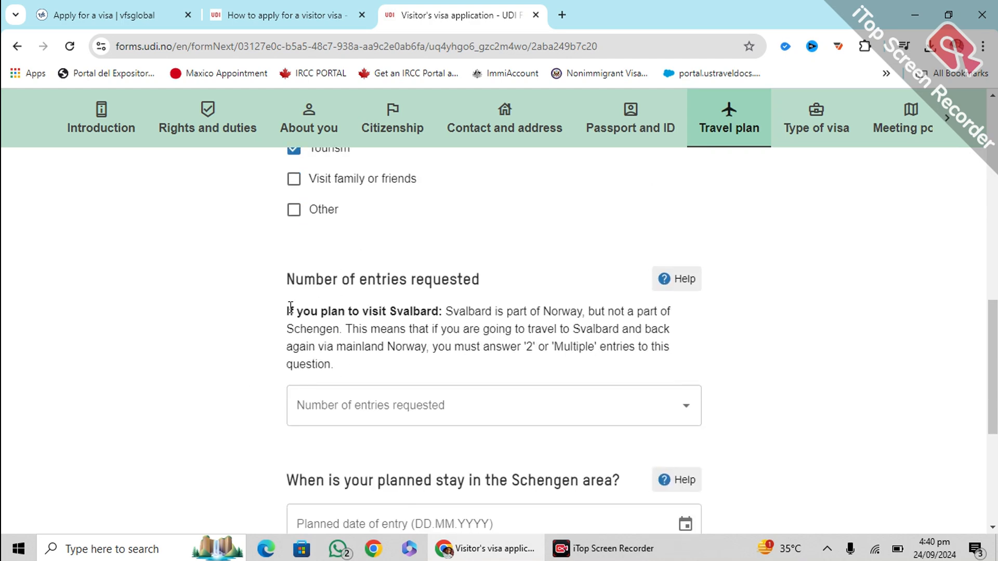
Read the Svalbard and entries guidance, then open and close the Number of entries list
left_click_drag(276, 313, 443, 368)
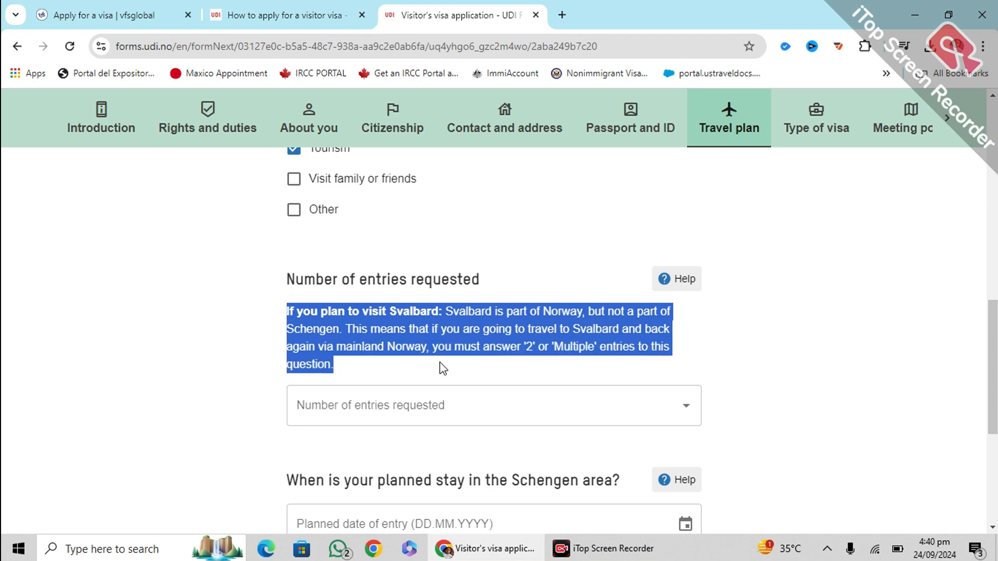
left_click(216, 328)
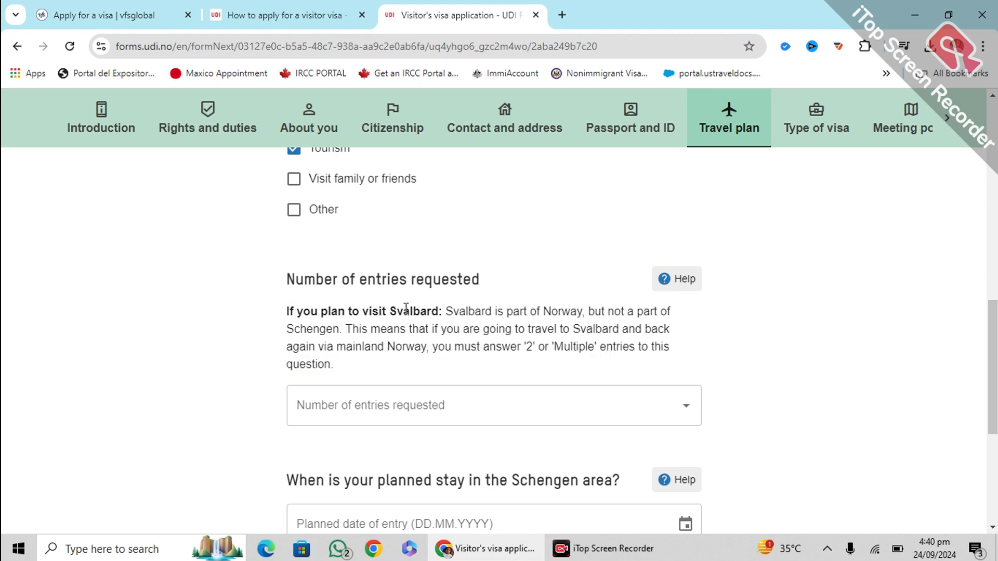
left_click_drag(389, 307, 435, 310)
left_click_drag(364, 346, 625, 343)
left_click(572, 337)
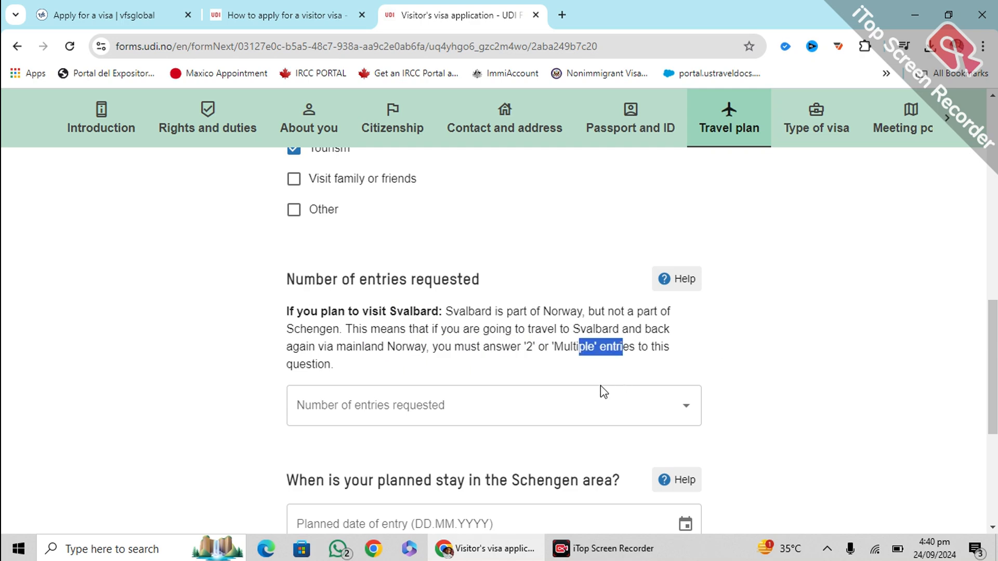
left_click(576, 401)
scroll(556, 340, "down", 1)
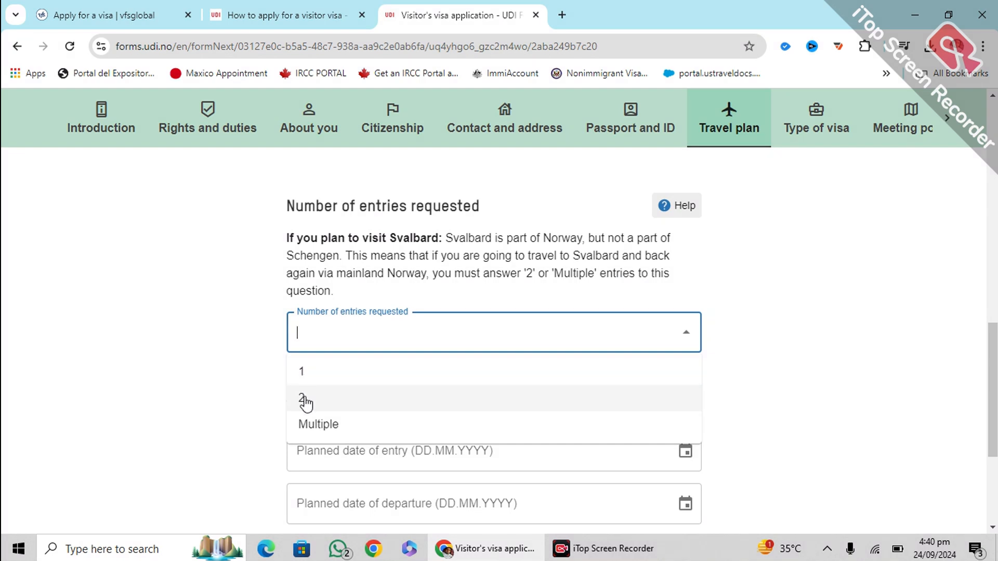
left_click(383, 228)
Set Number of entries requested to 1, after briefly trying 2 and Multiple
left_click_drag(383, 228, 437, 229)
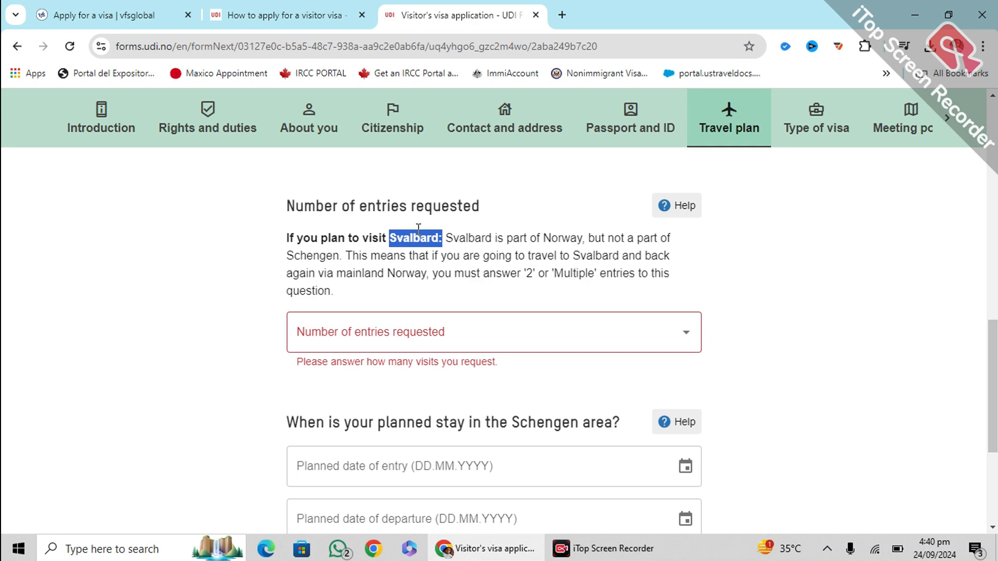
left_click(510, 329)
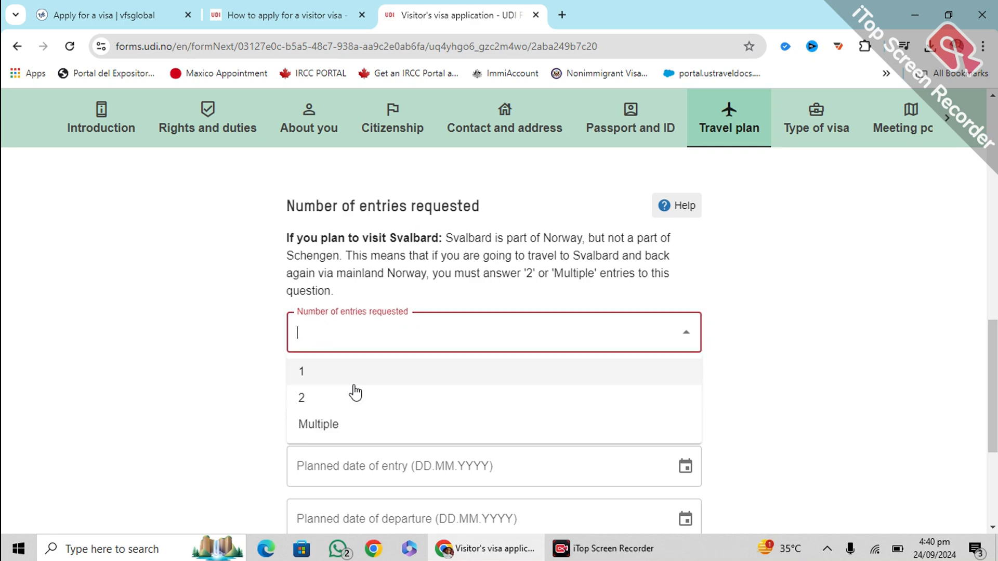
left_click(313, 406)
left_click(426, 331)
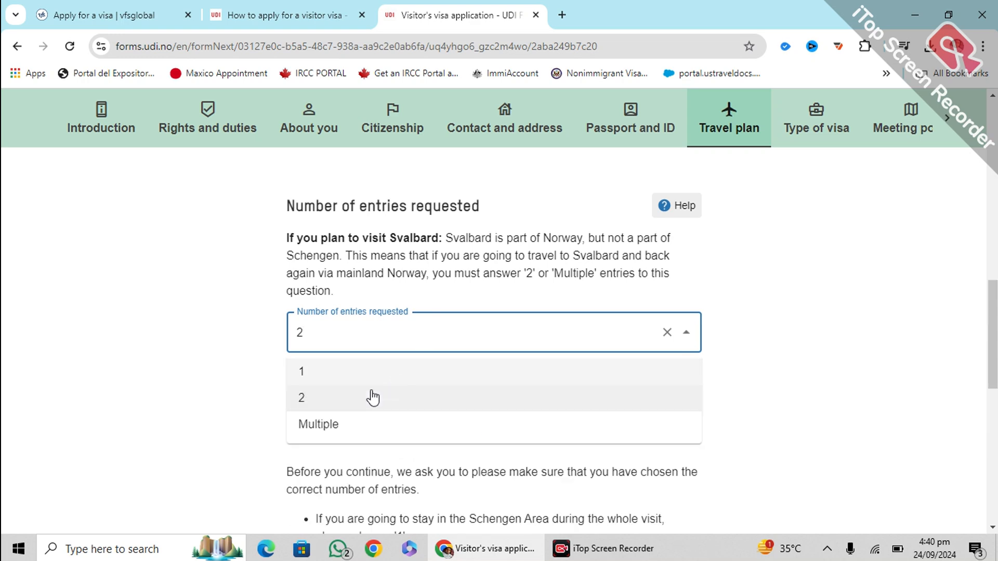
left_click(348, 424)
left_click(398, 318)
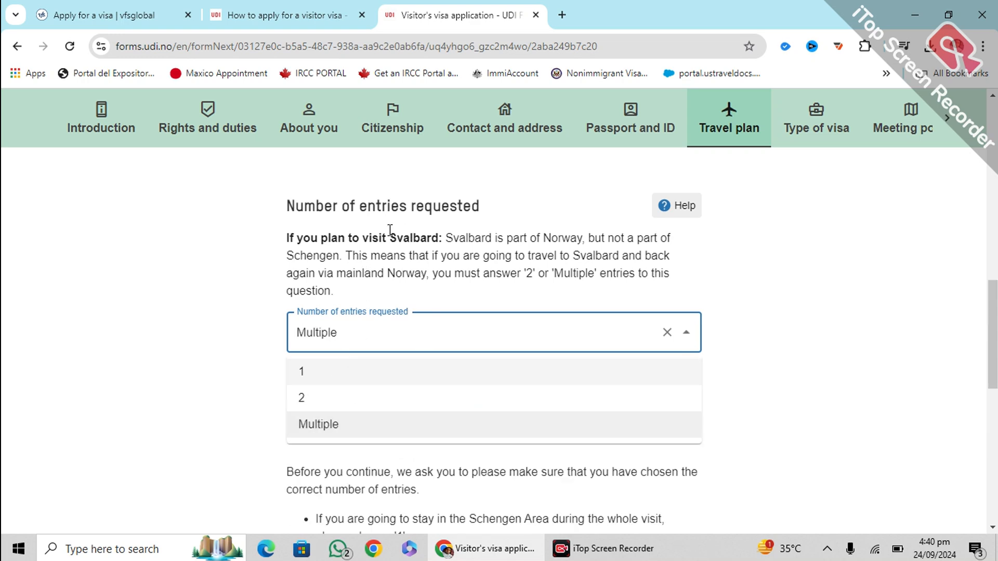
left_click(326, 375)
left_click(237, 358)
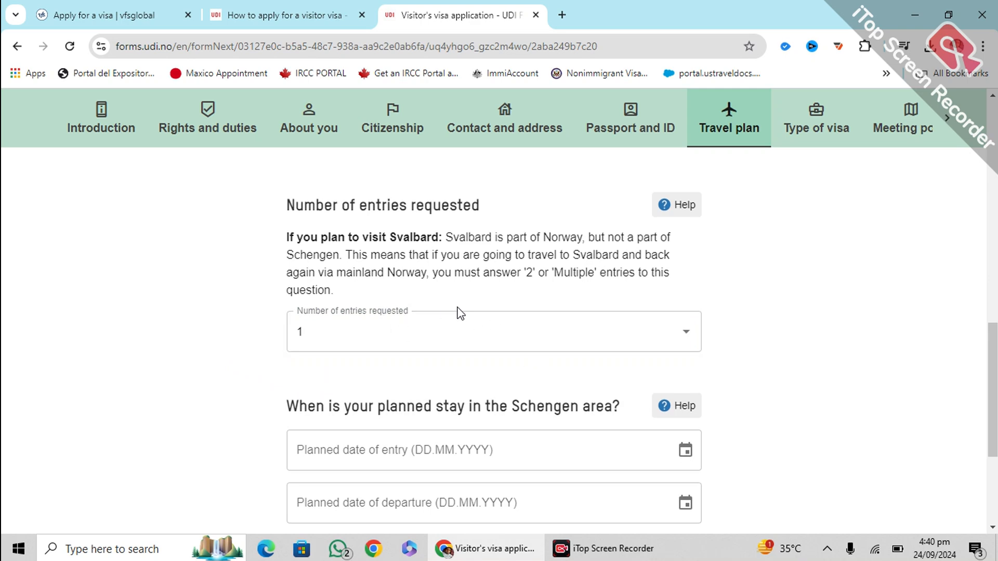
Enter 12.12.2024 as the planned entry date
scroll(538, 308, "down", 1)
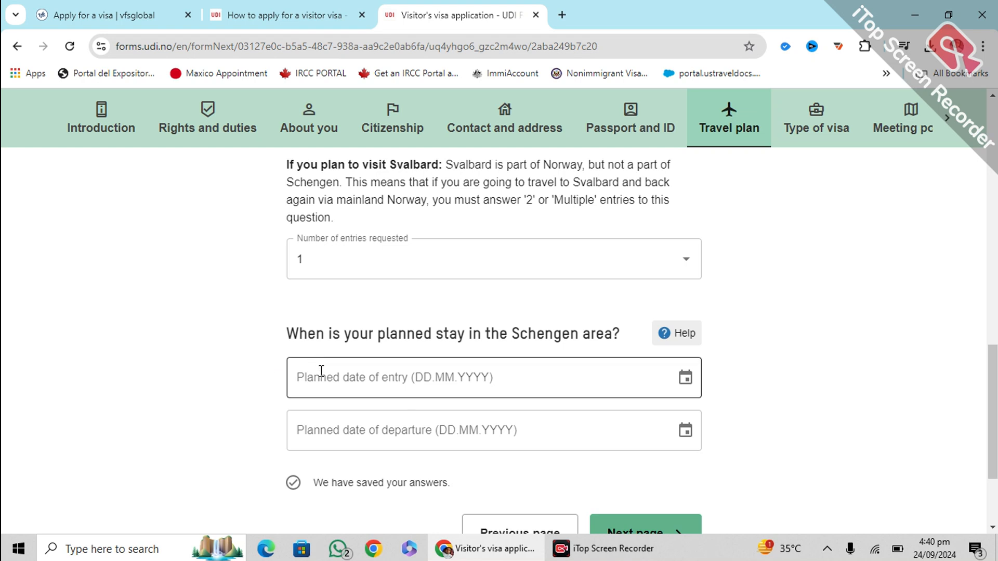
left_click_drag(287, 328, 612, 331)
left_click(304, 363)
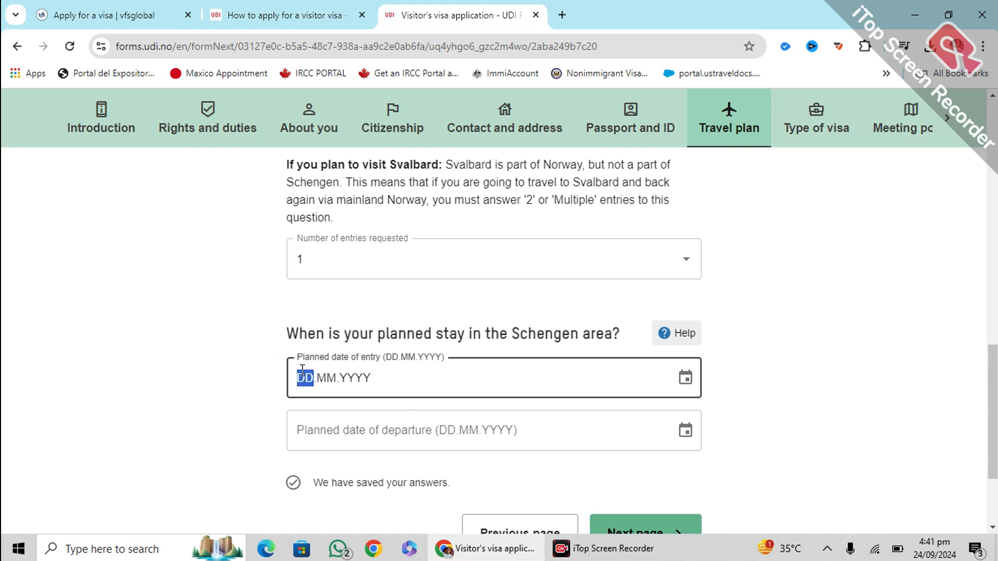
type("12.12.2024")
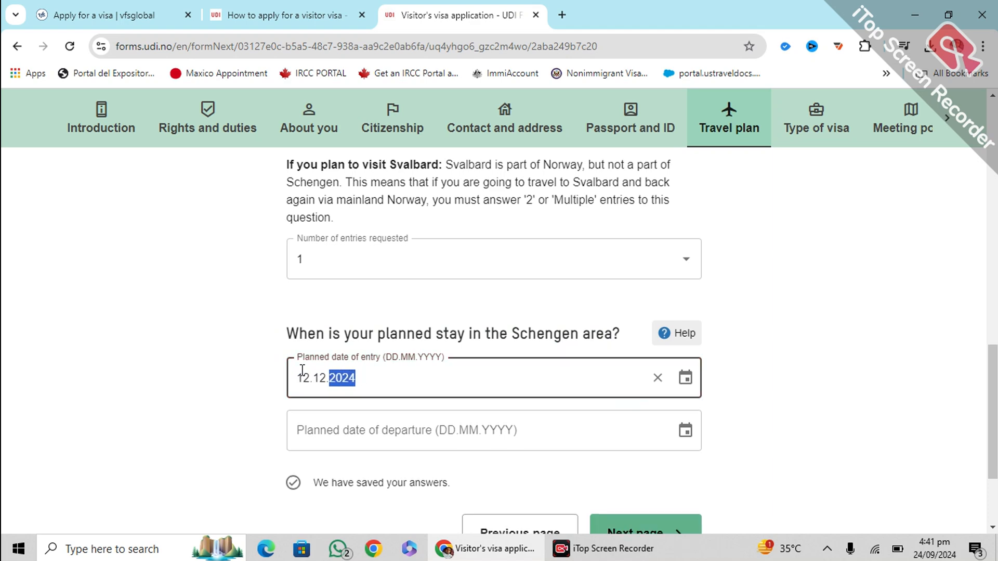
left_click(185, 411)
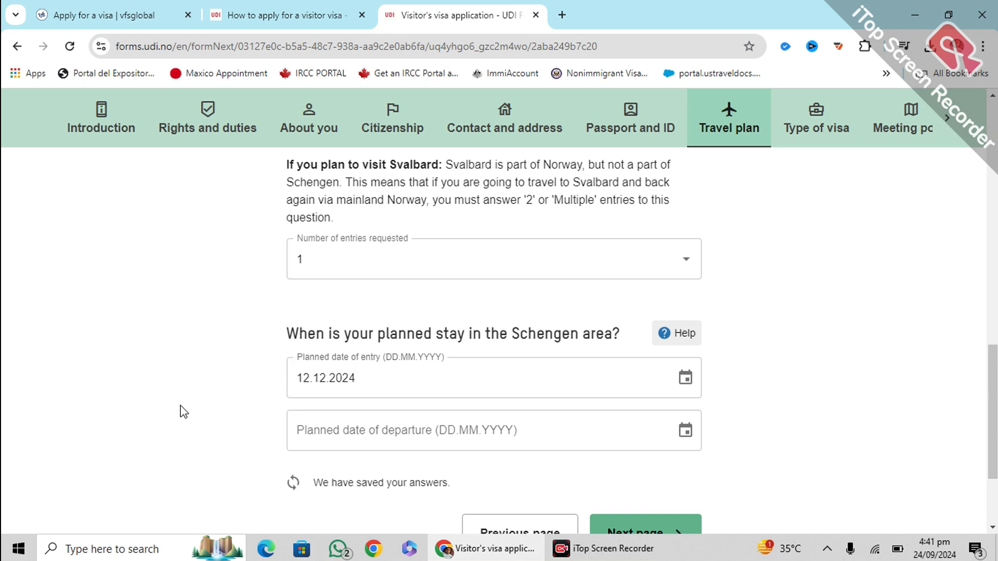
Enter the departure date and correct its day to 01
left_click(323, 422)
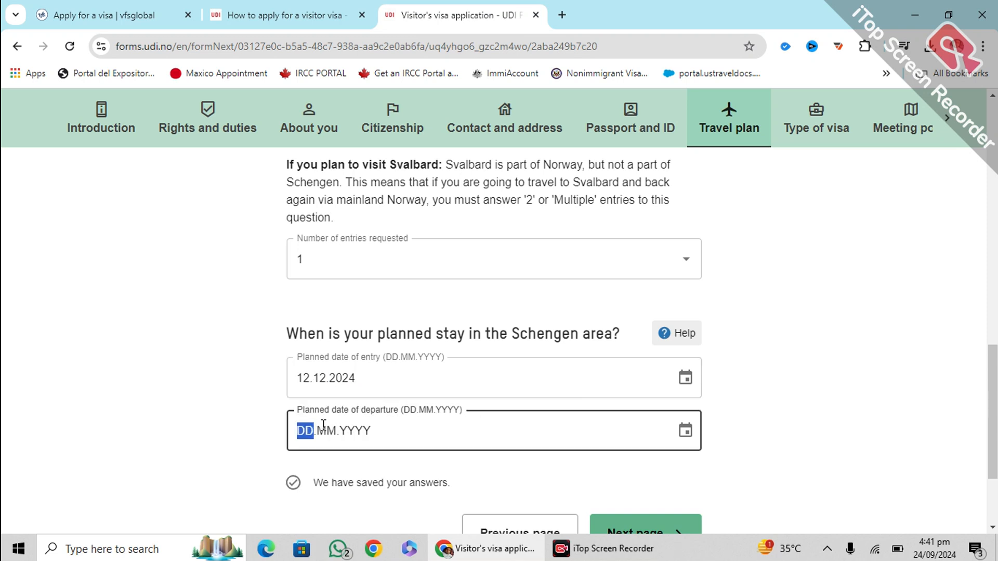
type("02.")
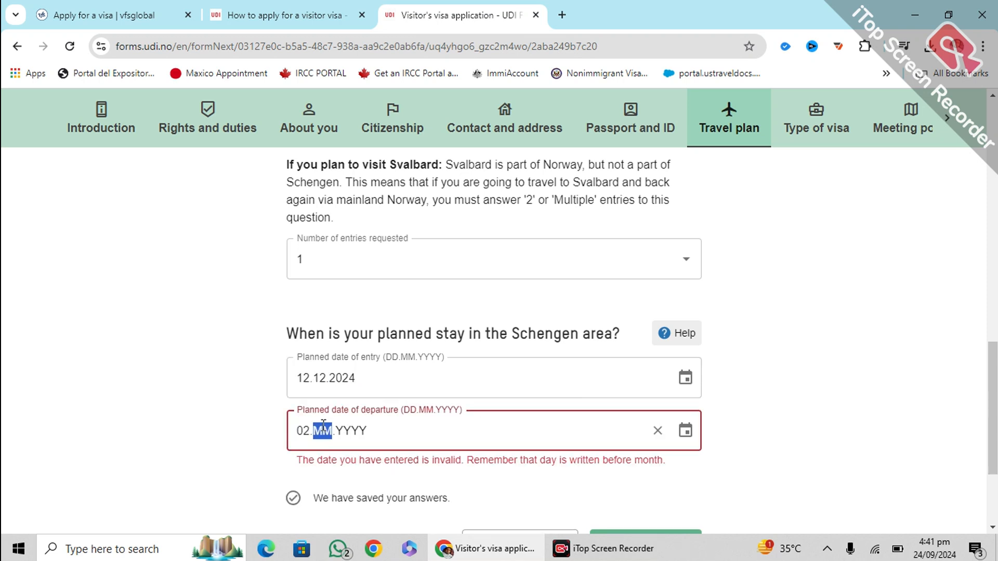
type("12.2025")
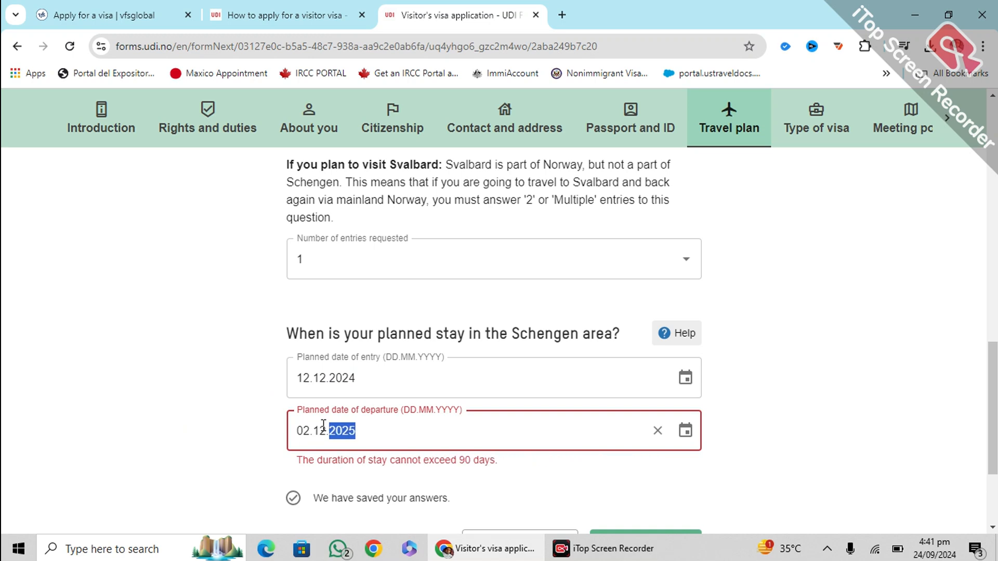
left_click(225, 396)
scroll(301, 349, "down", 2)
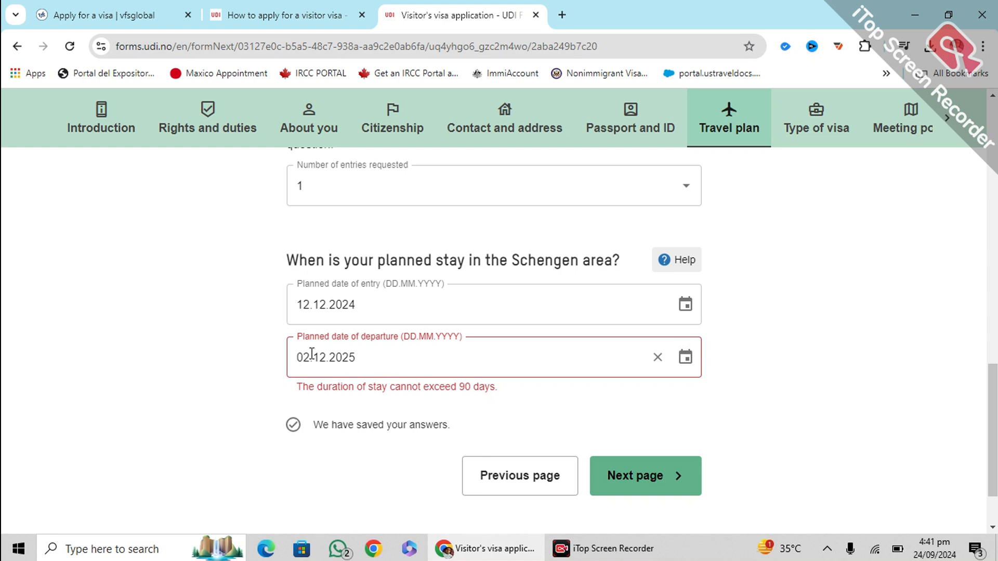
left_click(314, 352)
left_click(299, 348)
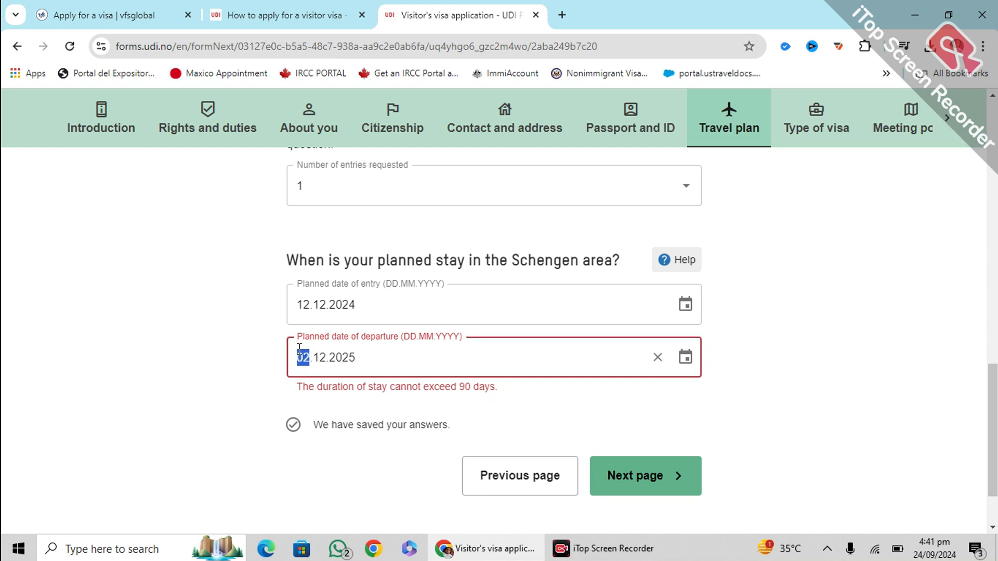
type("01")
left_click(245, 372)
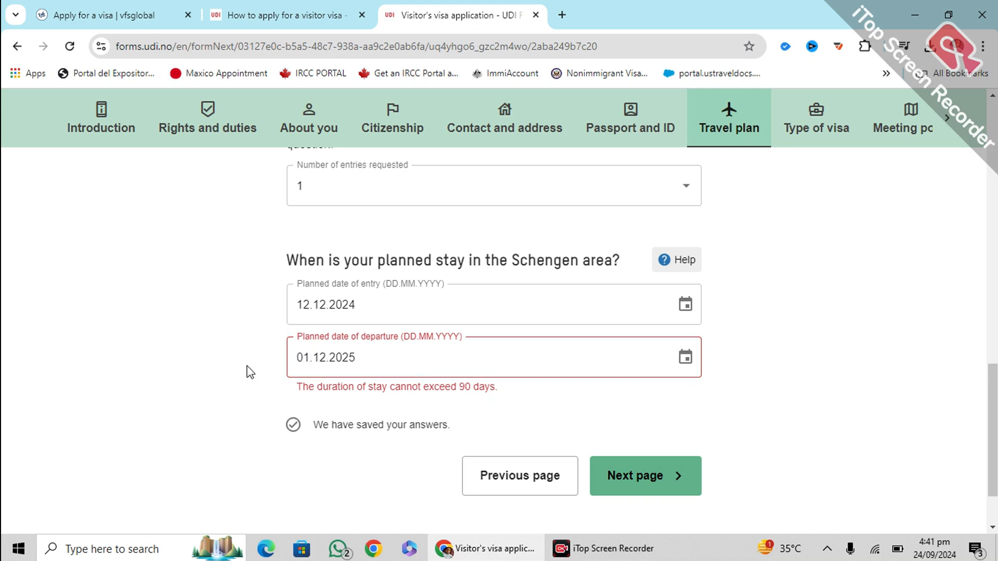
Fix the departure month so the date reads 01.01.2025, then continue to Type of visa
left_click(333, 294)
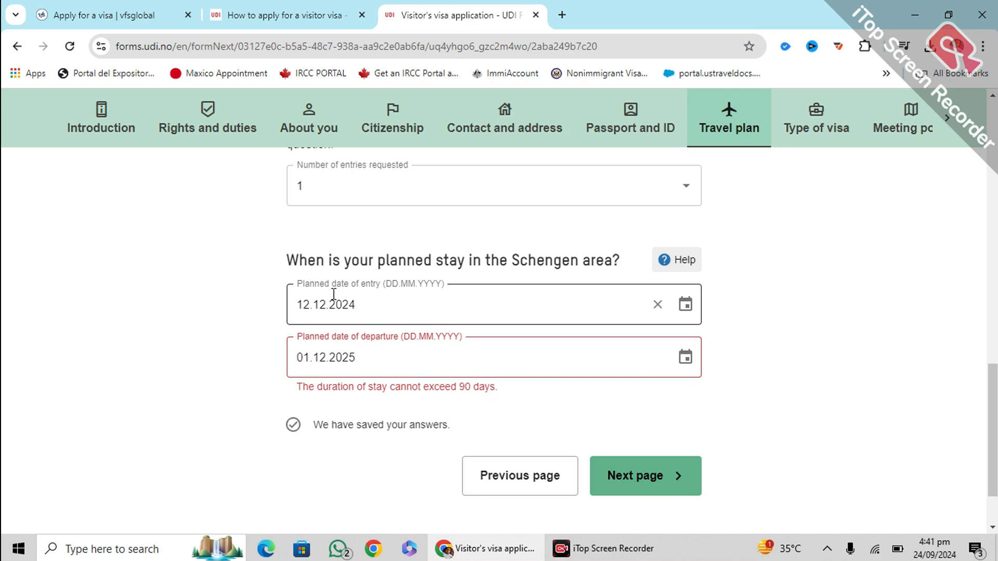
left_click(316, 349)
left_click_drag(362, 349, 256, 360)
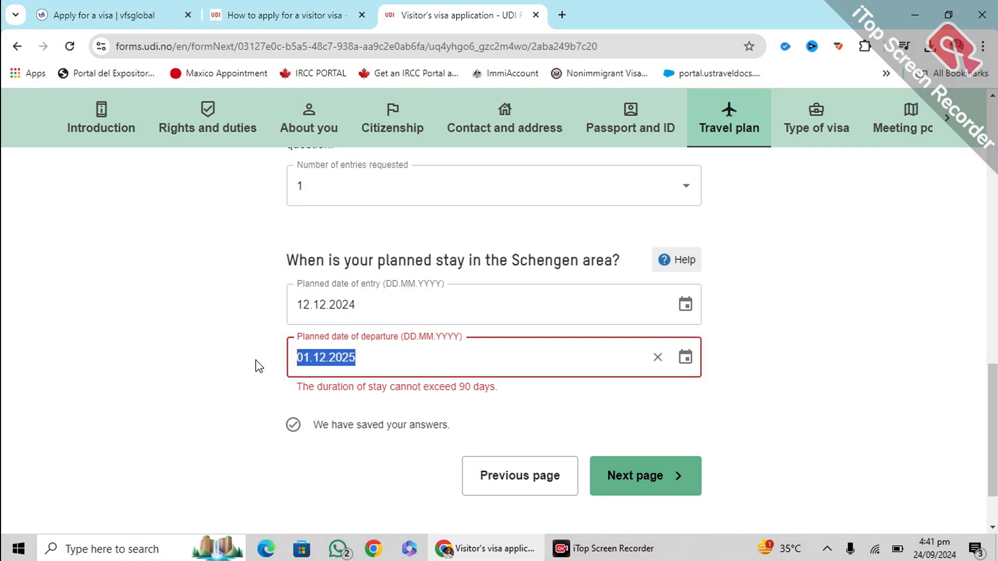
type("01")
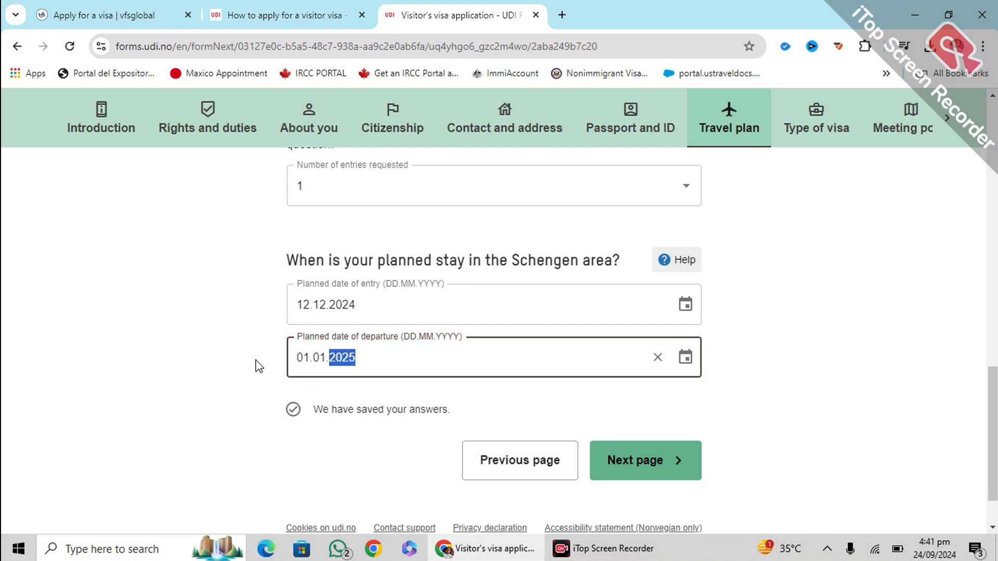
left_click(257, 362)
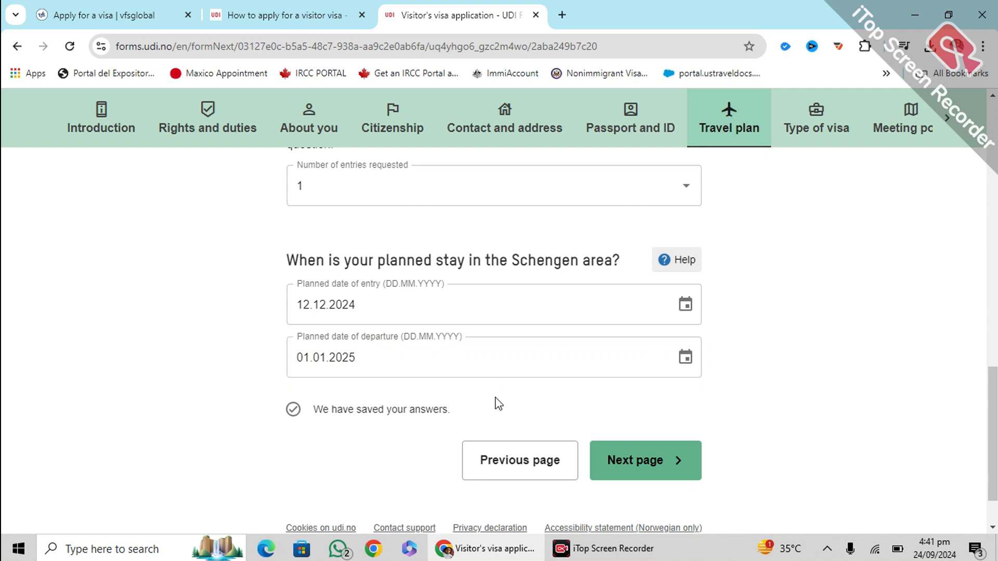
left_click(630, 460)
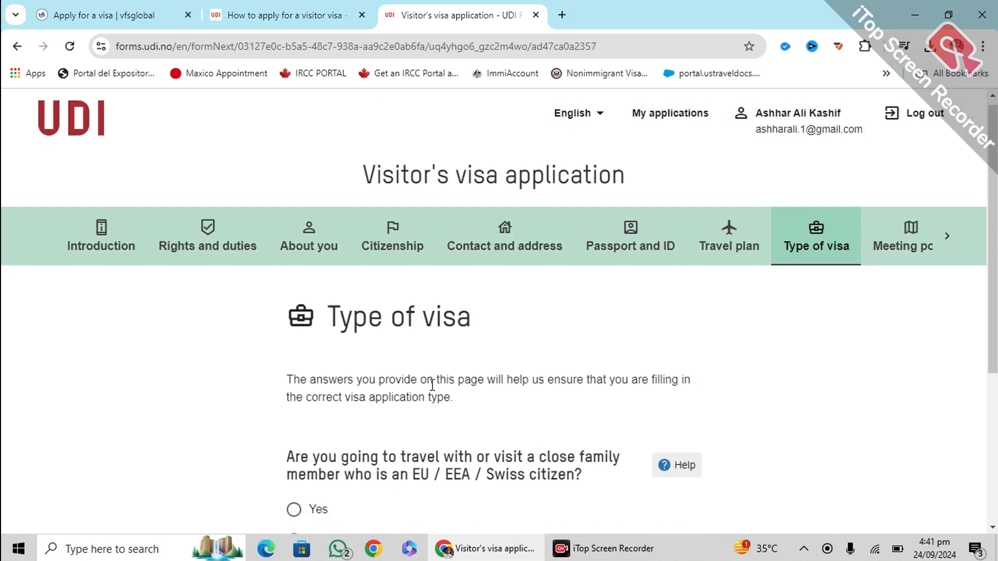
Answer No to visiting an EU/EEA/Swiss family member and go to Marital status and family
scroll(432, 385, "down", 3)
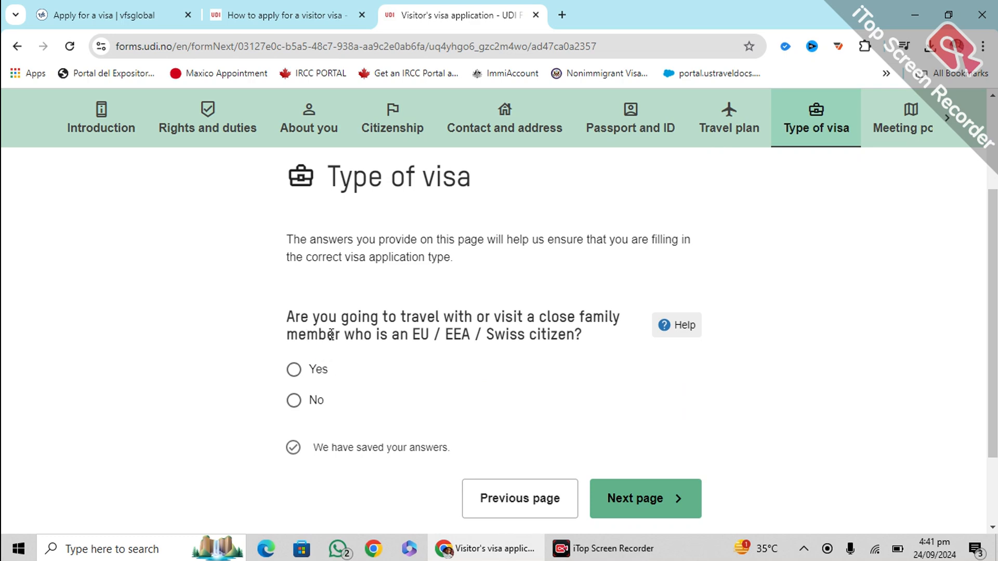
left_click(293, 399)
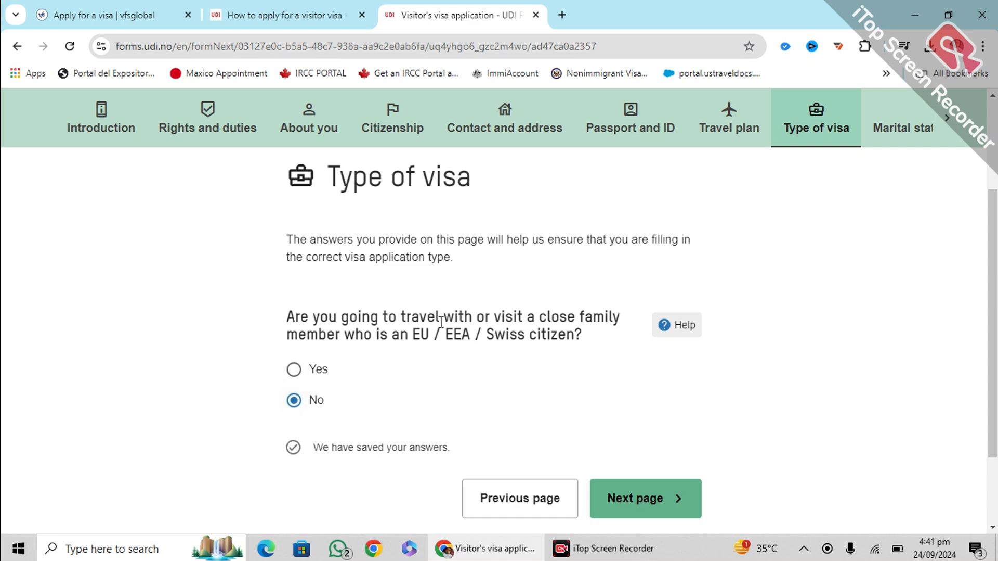
scroll(457, 330, "down", 2)
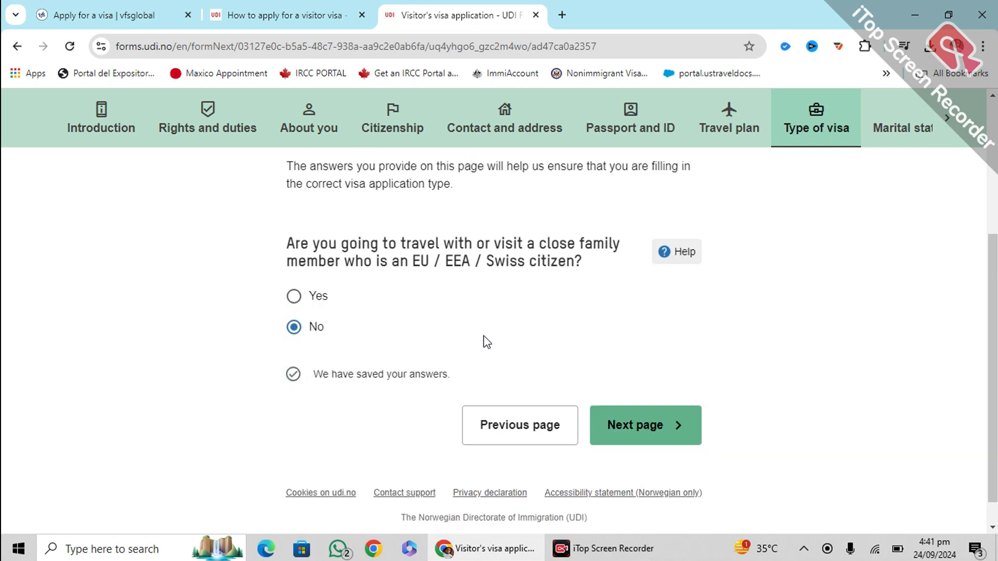
left_click(630, 426)
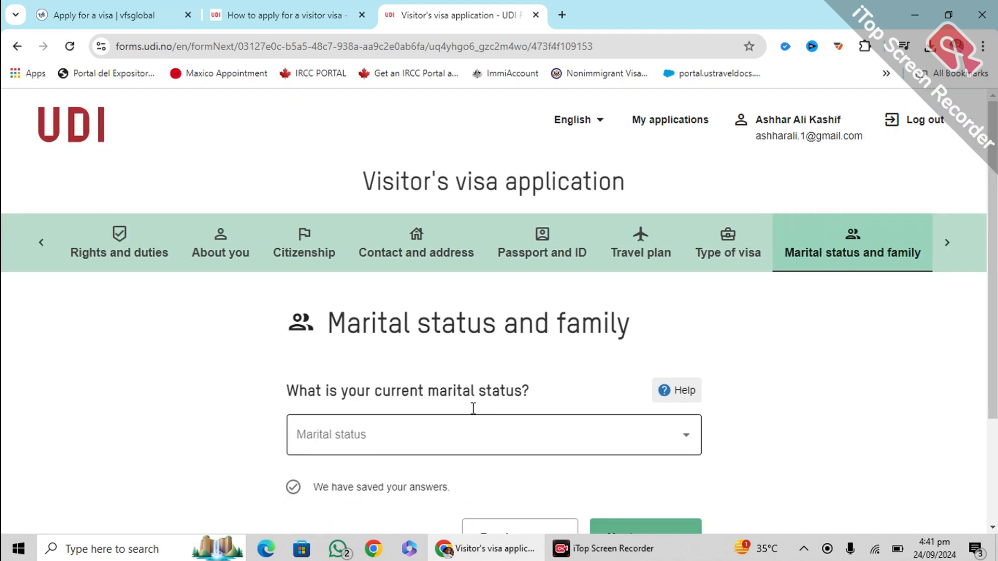
Choose Single as the marital status and continue to the Occupation step
left_click(519, 426)
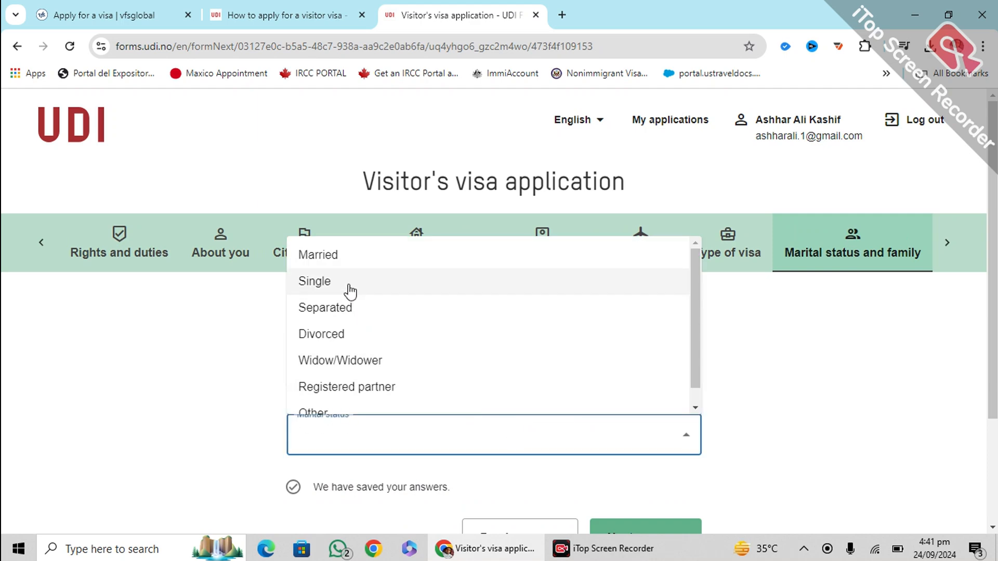
left_click(344, 260)
left_click(425, 431)
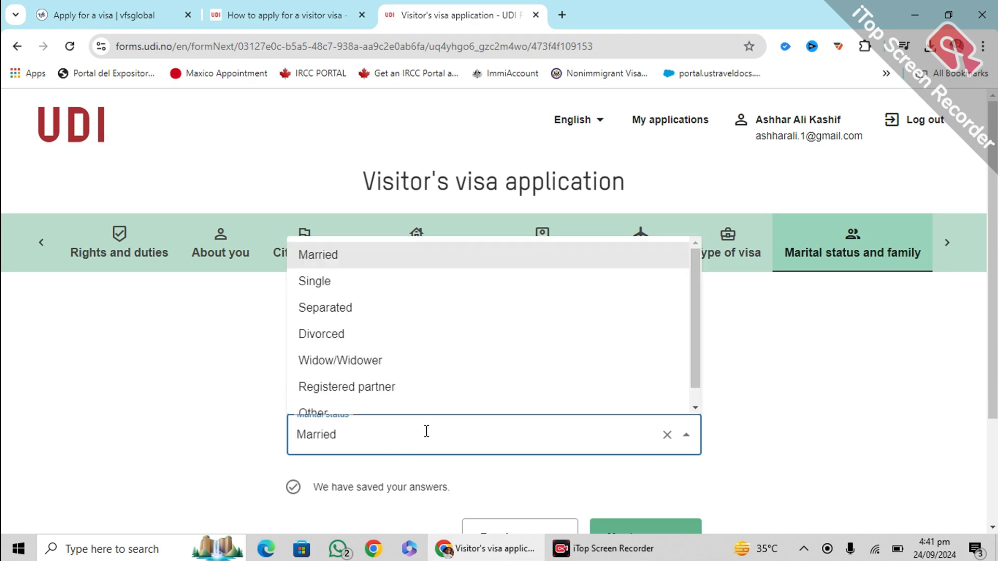
left_click(329, 285)
scroll(234, 363, "down", 2)
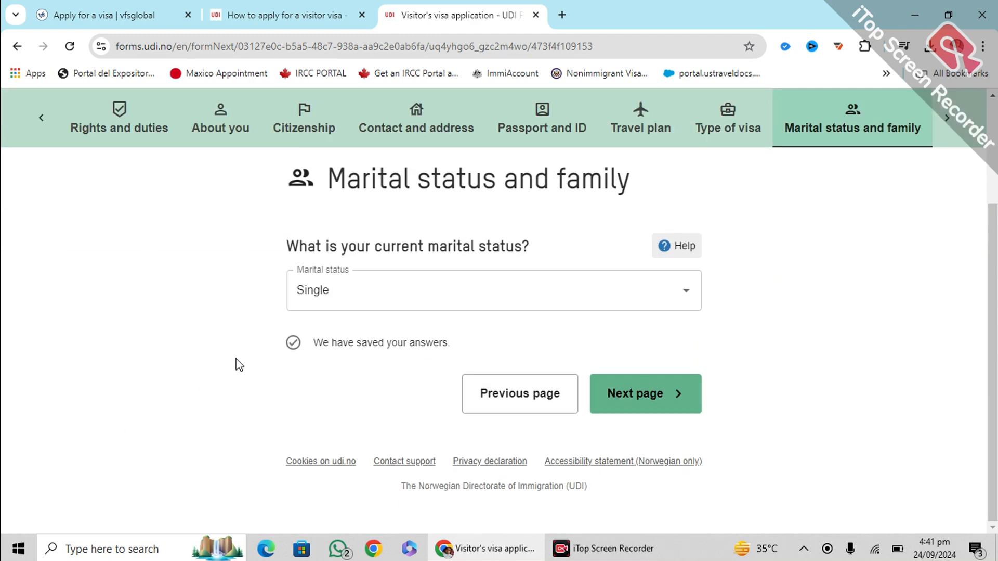
left_click(630, 395)
Answer Yes to 'Do you work?' and describe the work as 'Immigration Consultant'
scroll(383, 383, "down", 1)
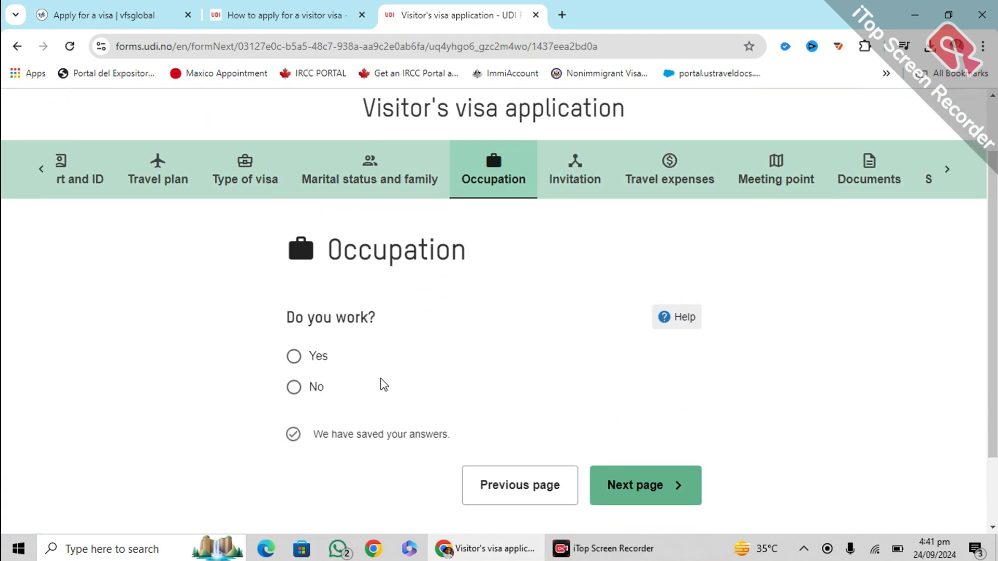
left_click(294, 356)
scroll(457, 384, "down", 3)
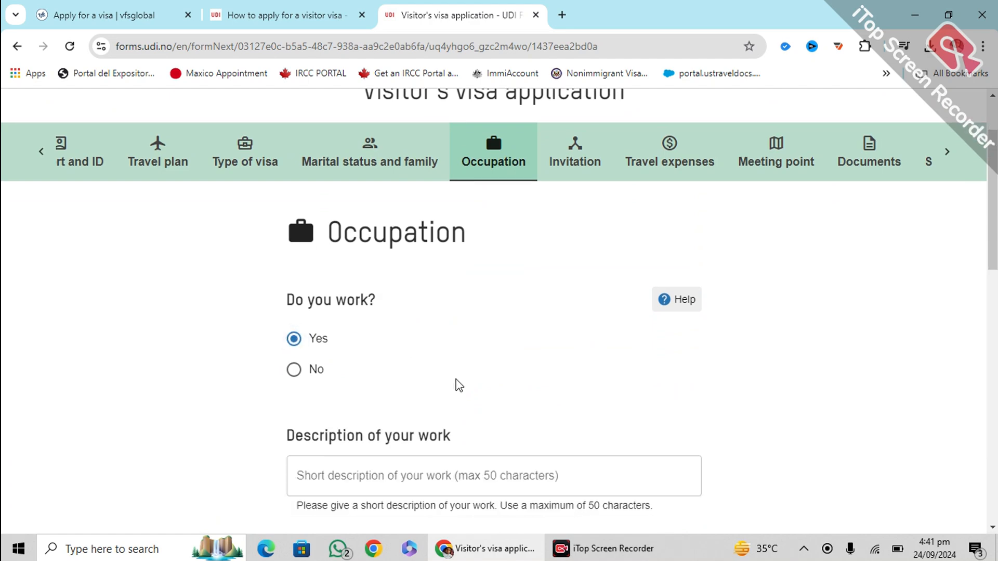
left_click(386, 339)
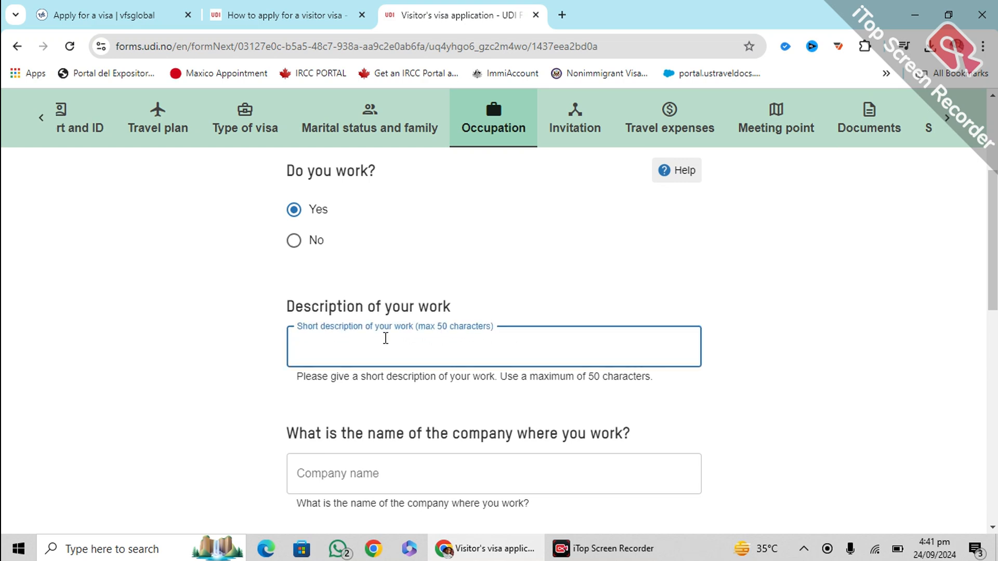
type("iMMIGRATION ")
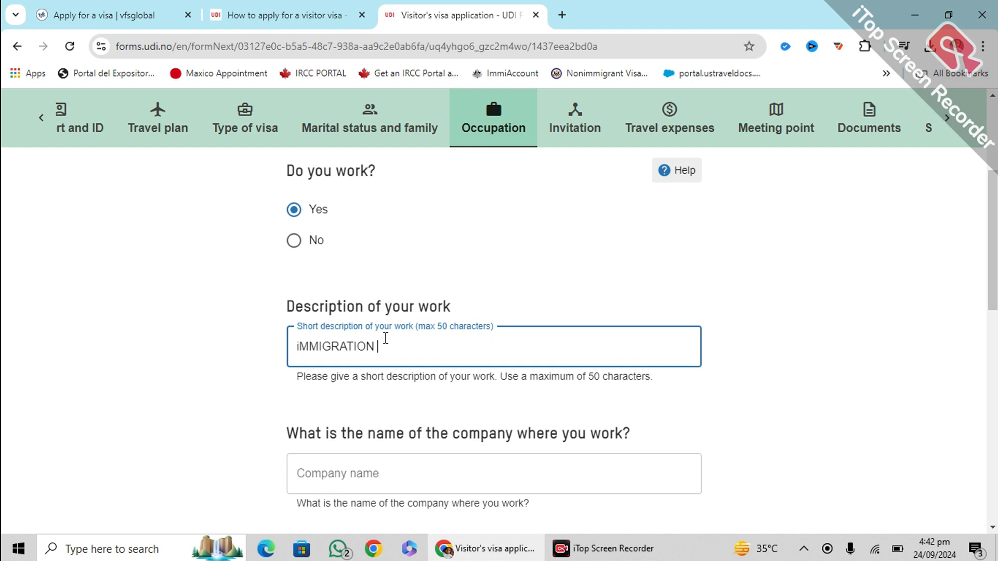
type("cONSUTANT")
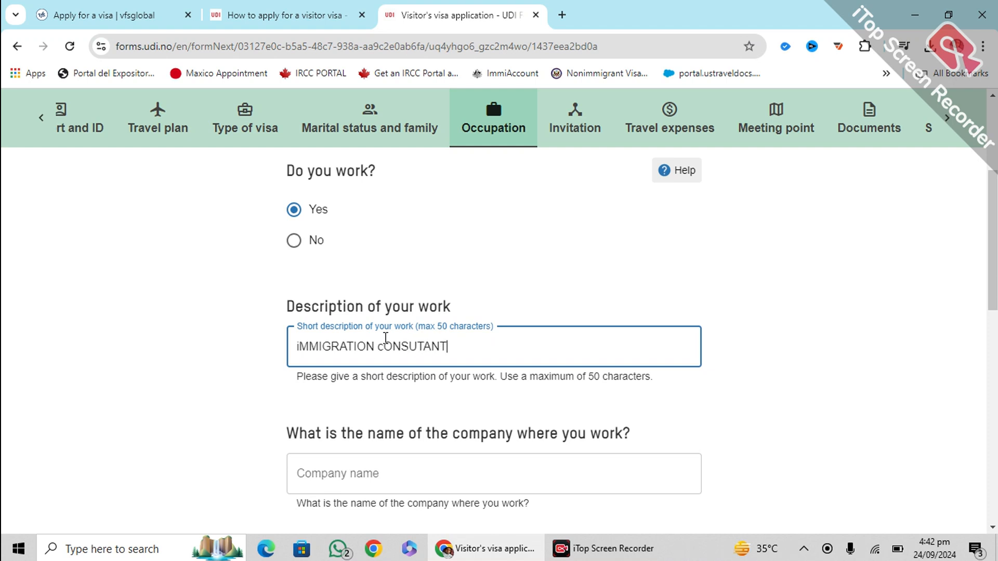
key("ctrl+shift+Left")
key("ctrl+shift+Left")
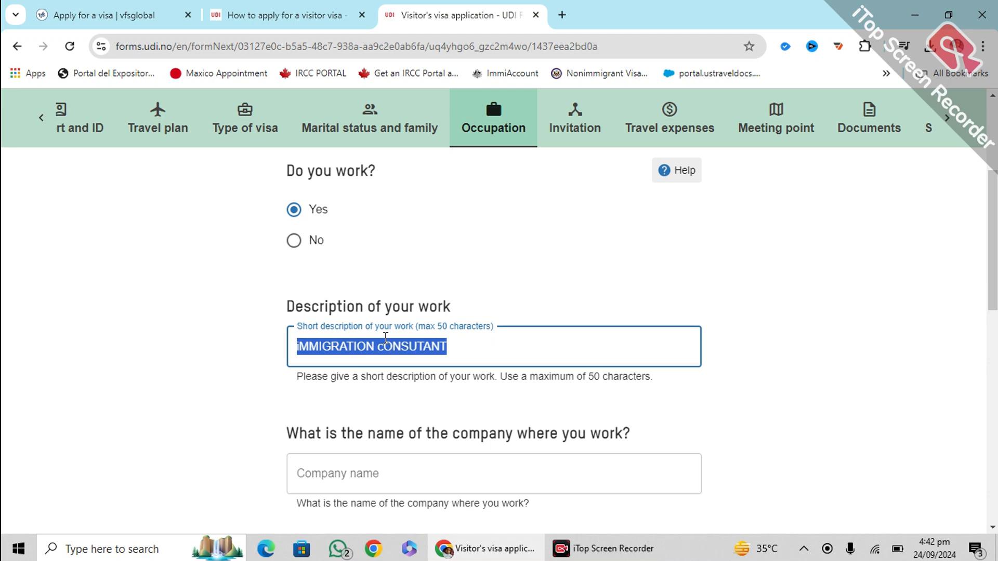
type("Immi")
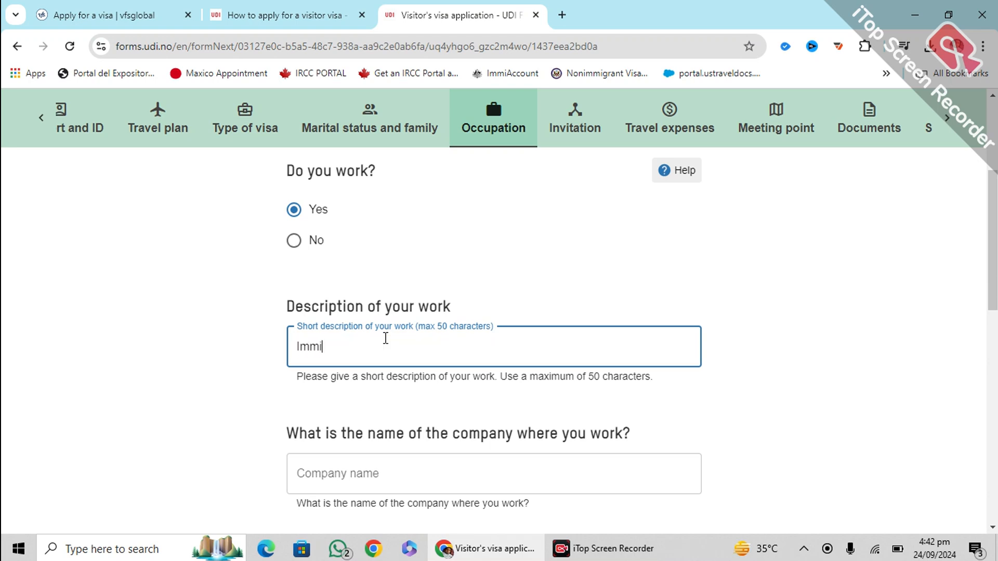
type("gration Consultant")
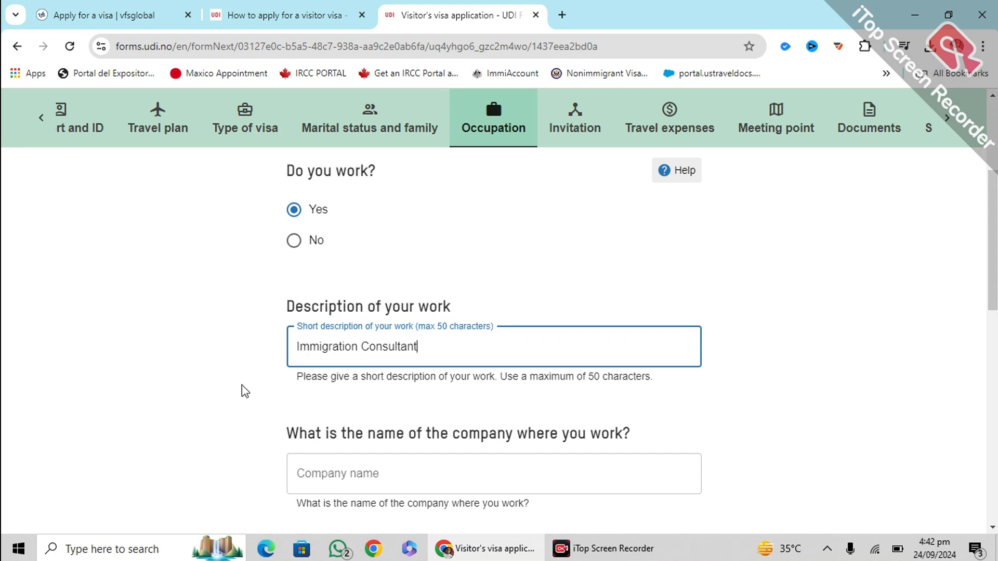
Enter 'Abs Consultant' as the company name
scroll(250, 383, "down", 1)
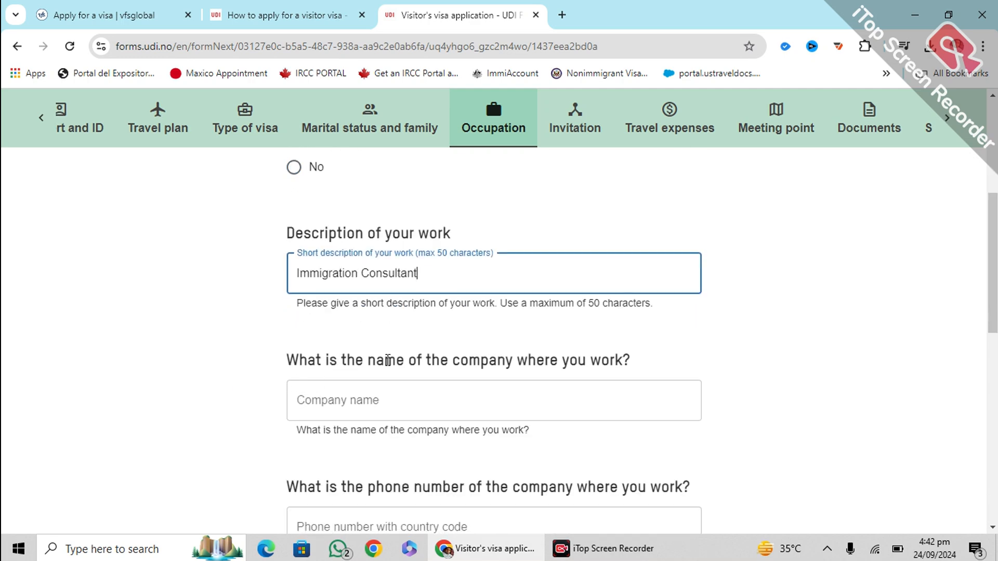
left_click(385, 401)
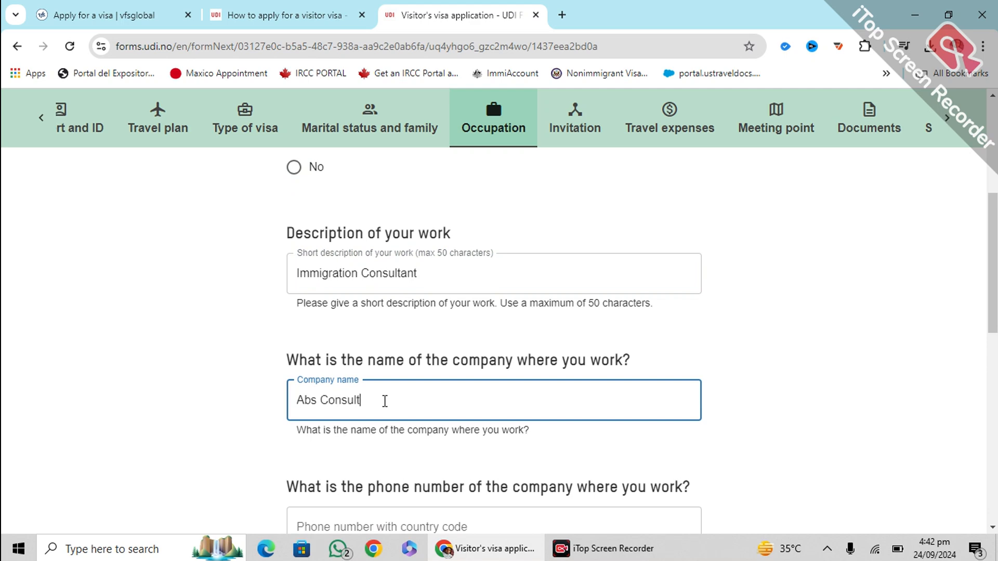
left_click(190, 399)
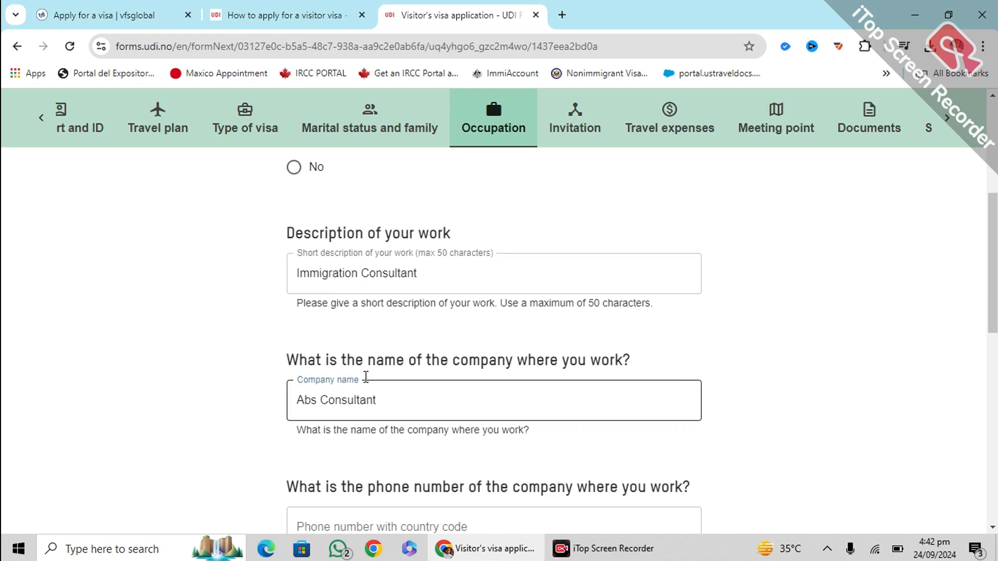
left_click_drag(397, 401, 285, 404)
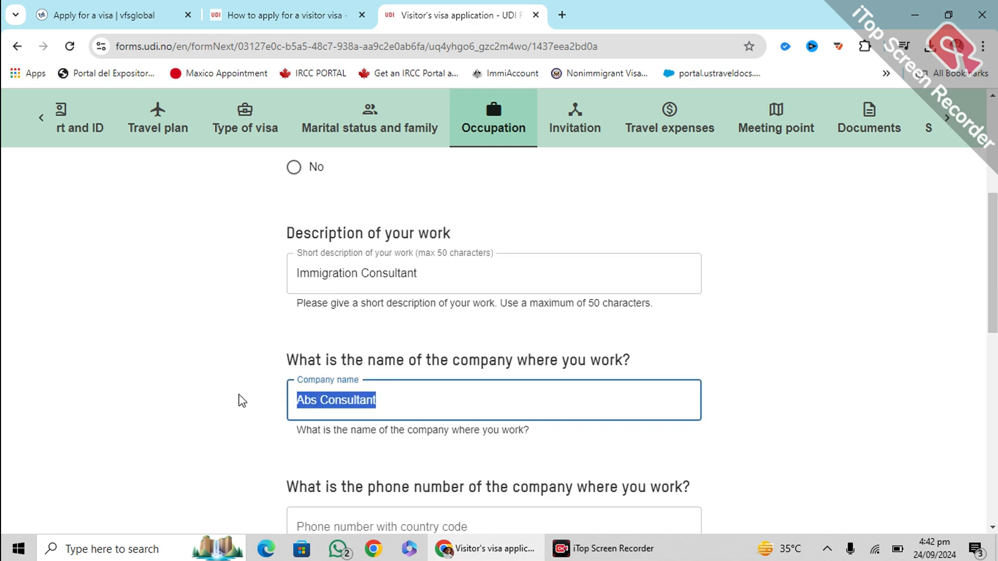
scroll(243, 400, "down", 2)
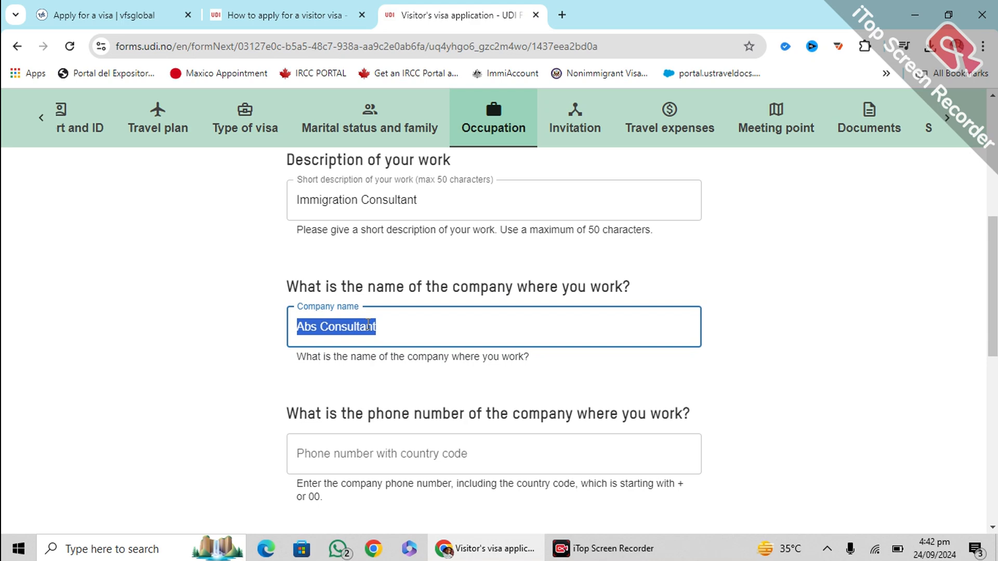
scroll(368, 324, "down", 2)
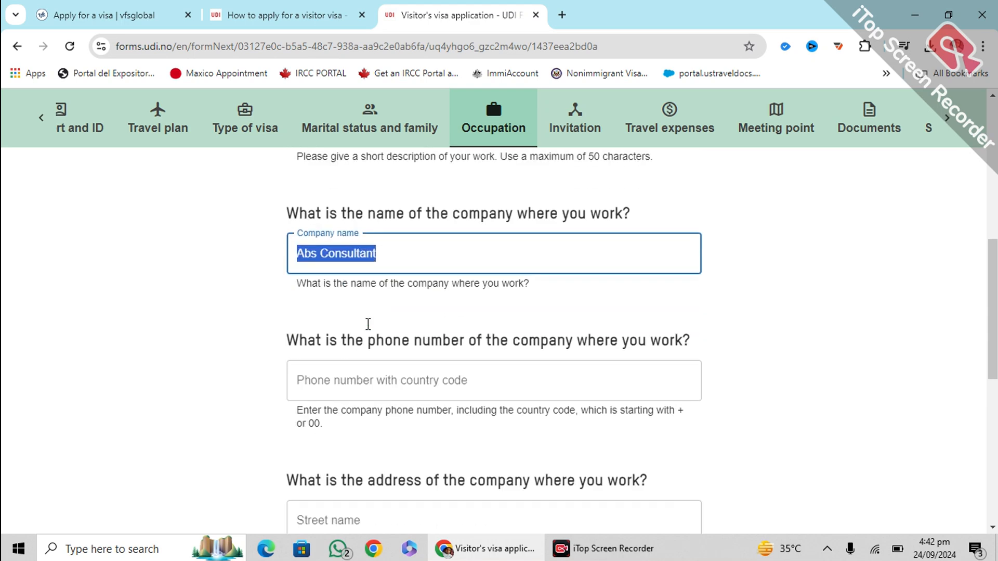
Enter the company's phone number and street address 'islamabad'
left_click(386, 372)
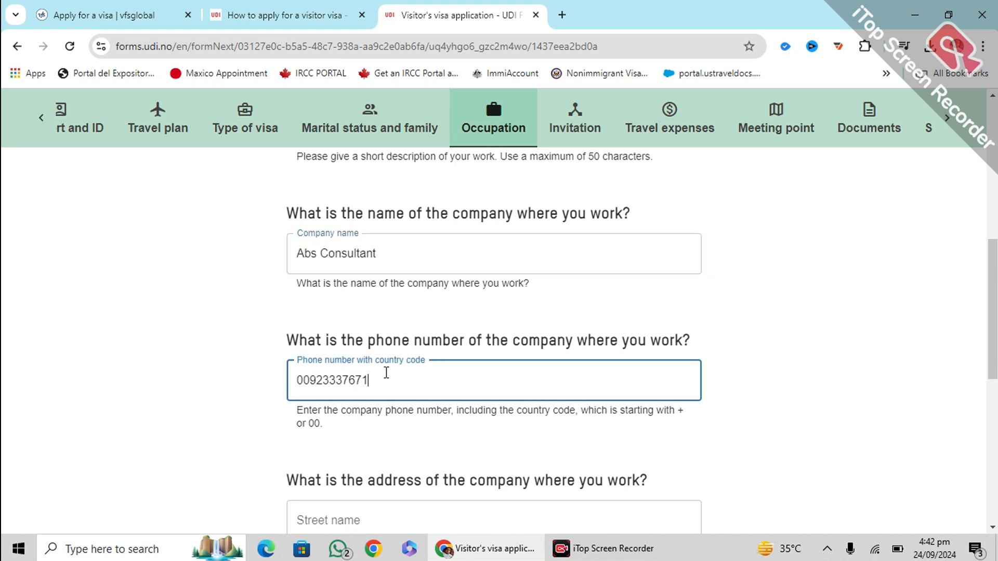
scroll(389, 369, "down", 1)
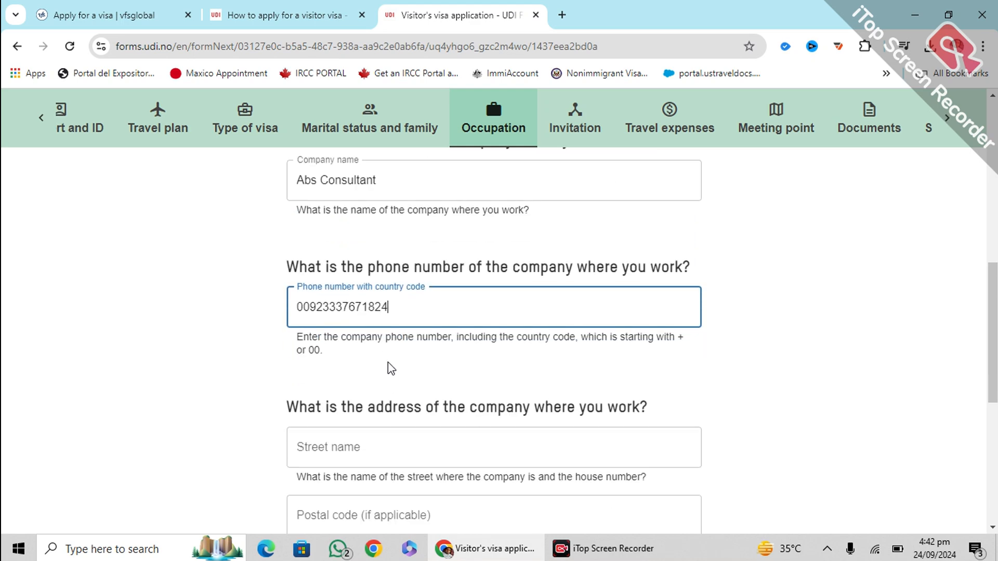
scroll(380, 315, "down", 1)
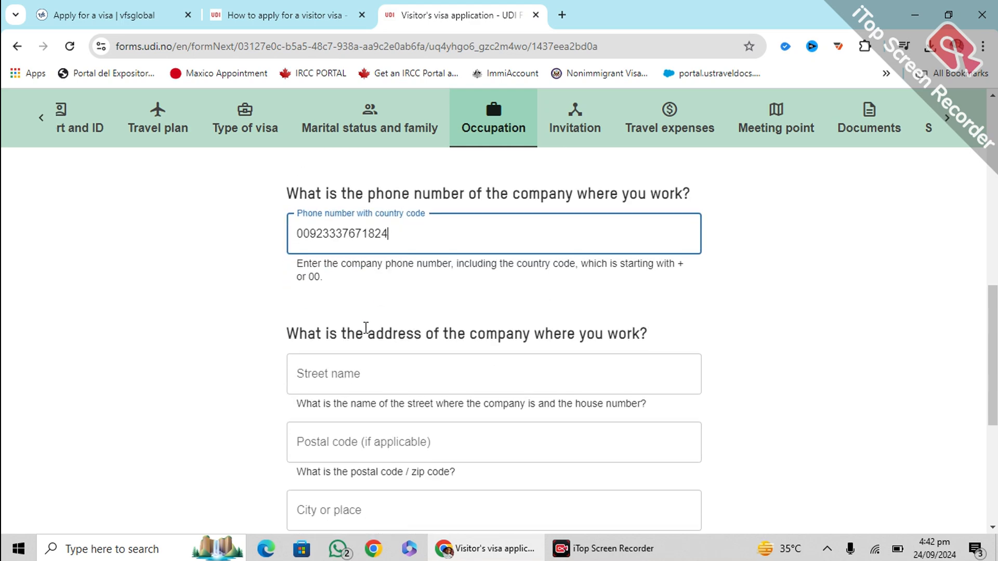
left_click(311, 370)
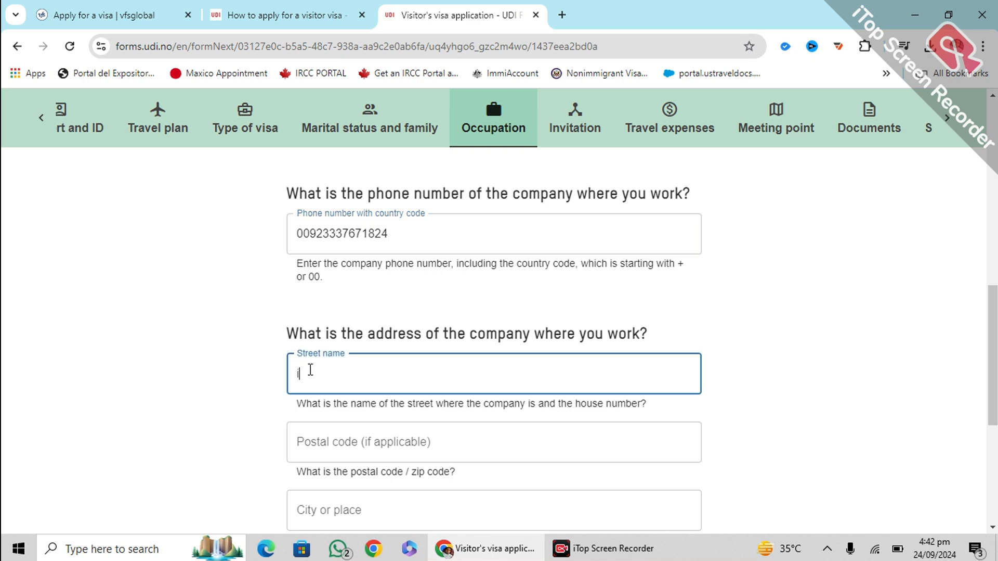
type("islamabad")
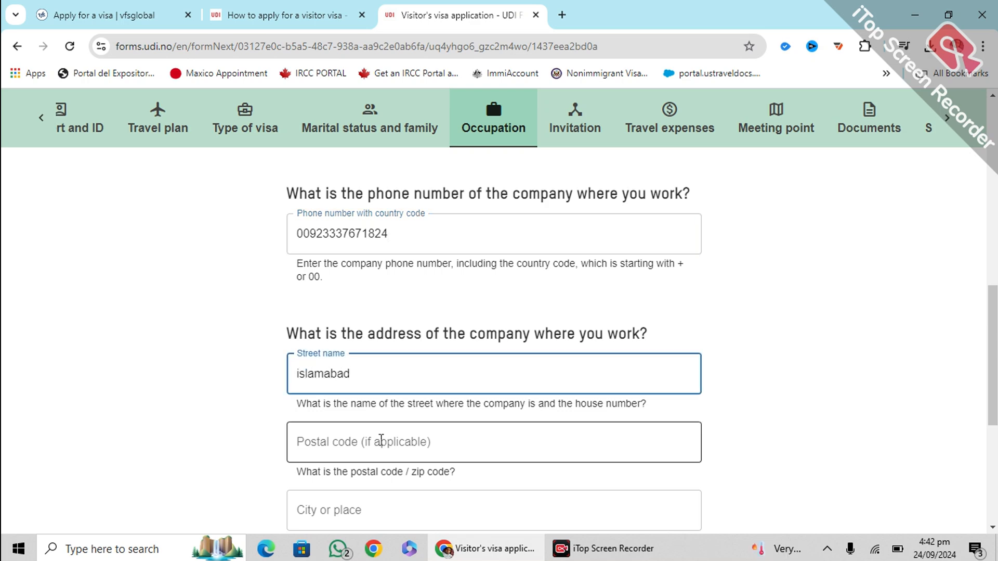
left_click(395, 434)
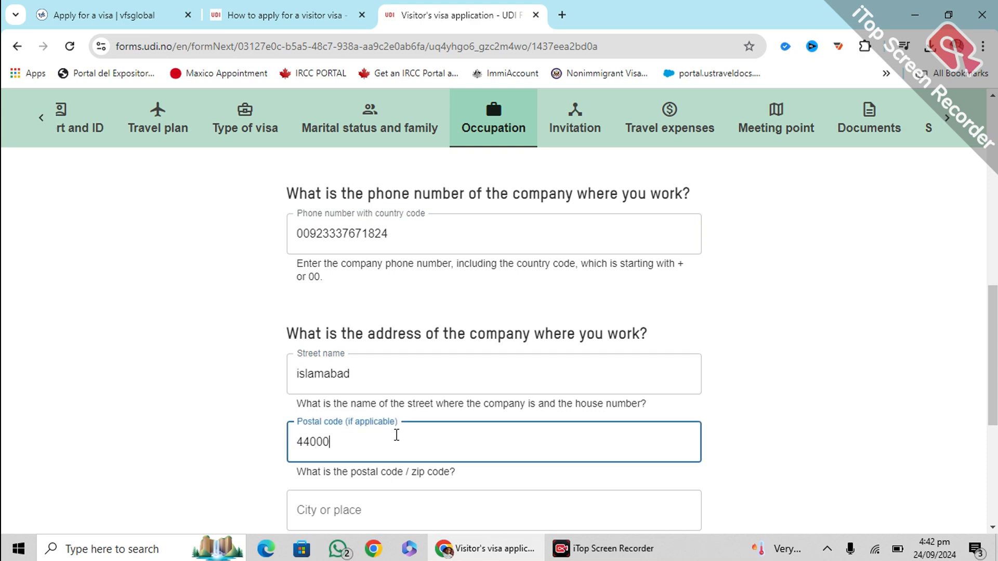
Set the company city to islamabad and country to Pakistan, then go to the Invitation page
scroll(405, 430, "down", 1)
left_click(387, 424)
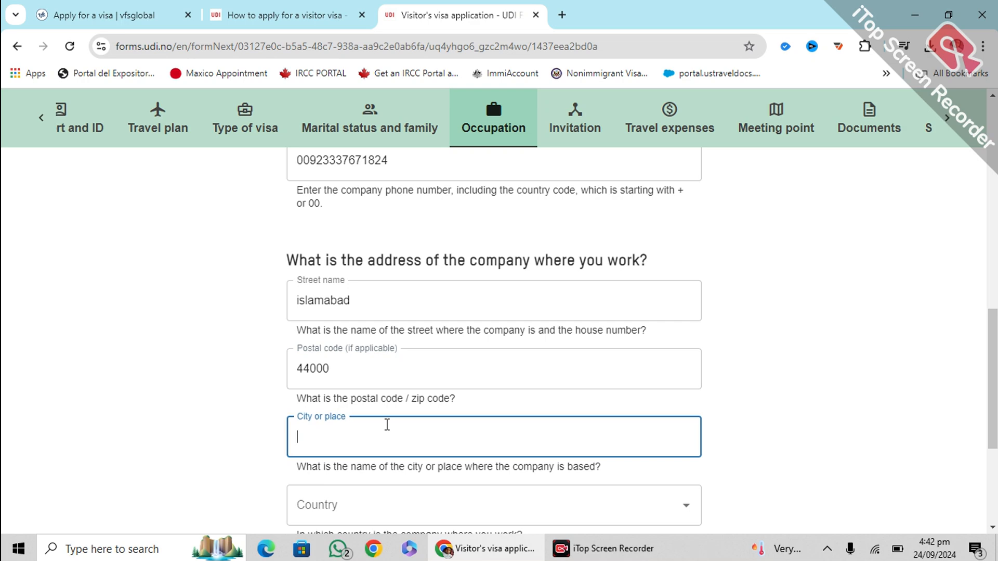
type("islamabad")
scroll(395, 416, "down", 3)
left_click(404, 356)
type("p")
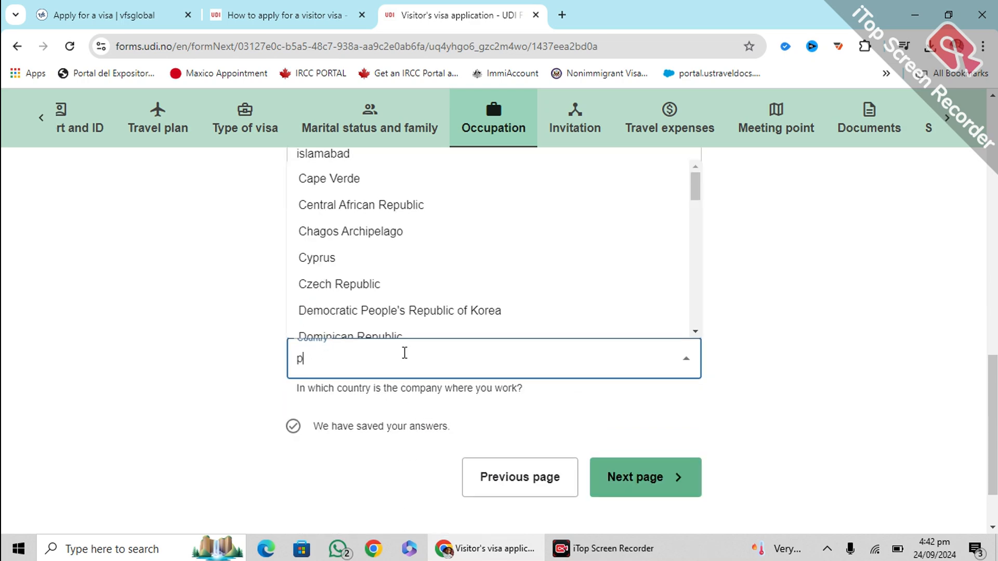
type("aki")
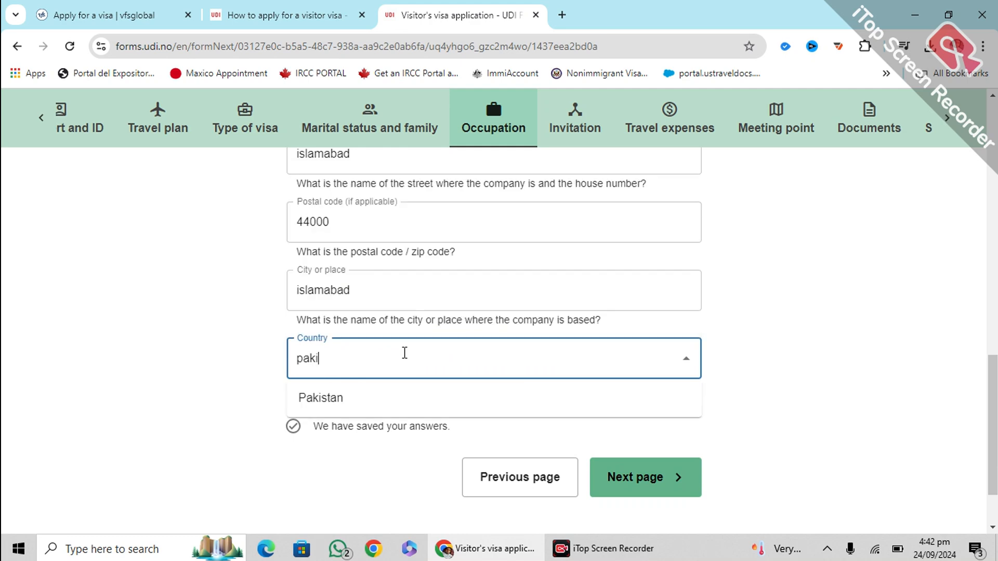
left_click(316, 401)
left_click(183, 360)
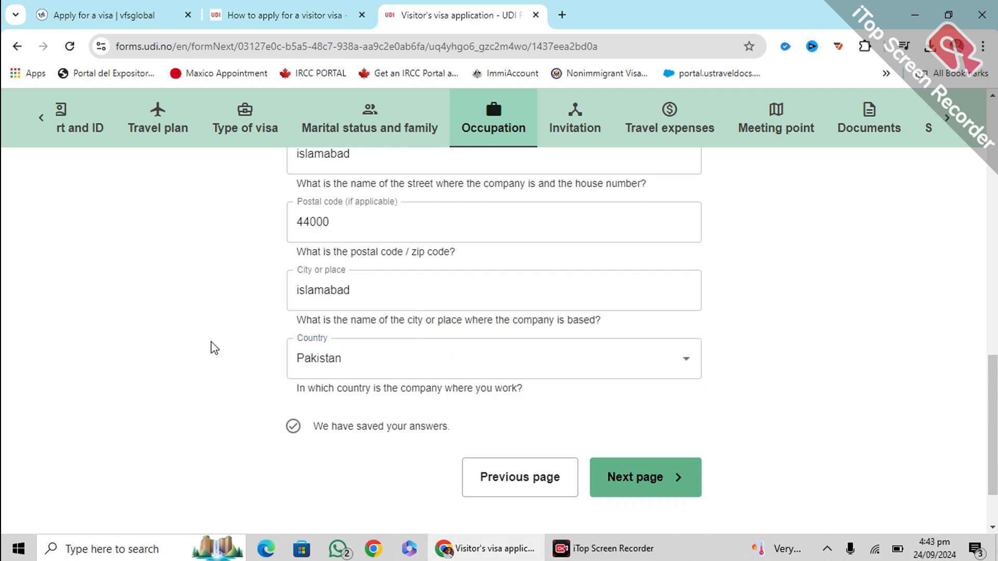
left_click(677, 480)
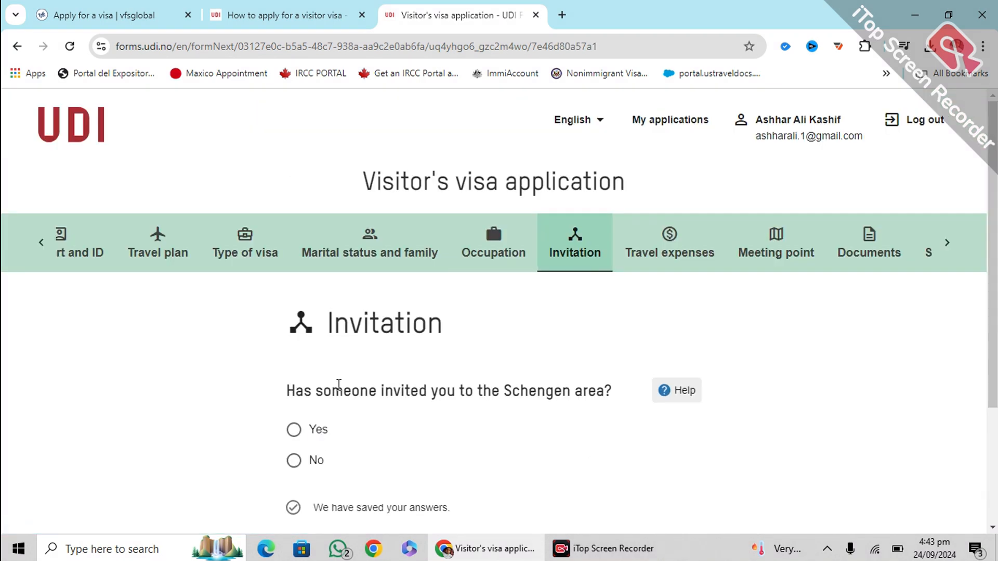
Answer No to the Schengen invitation question
scroll(373, 370, "down", 2)
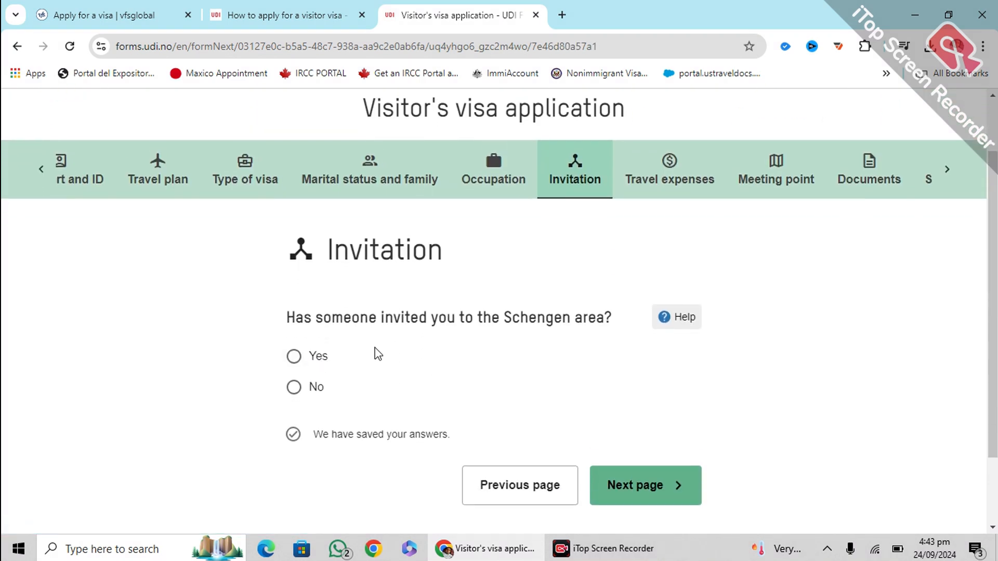
left_click_drag(285, 316, 603, 318)
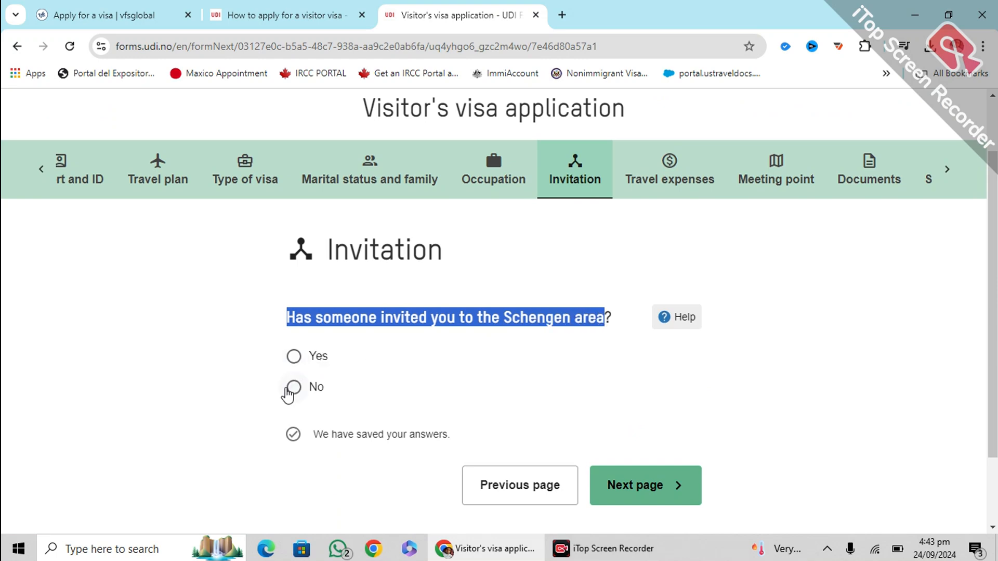
left_click(293, 388)
left_click(196, 364)
scroll(448, 363, "down", 3)
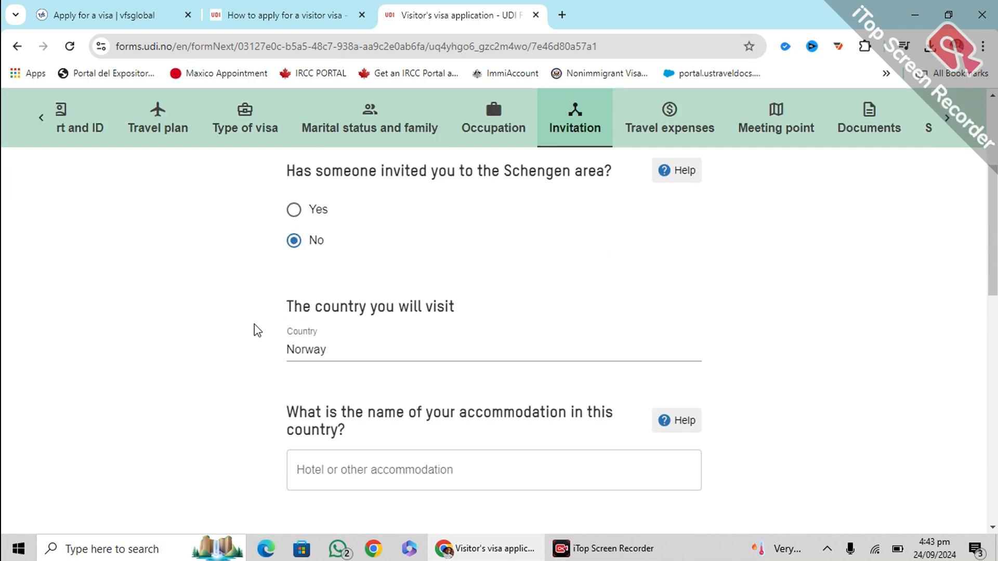
scroll(387, 334, "down", 2)
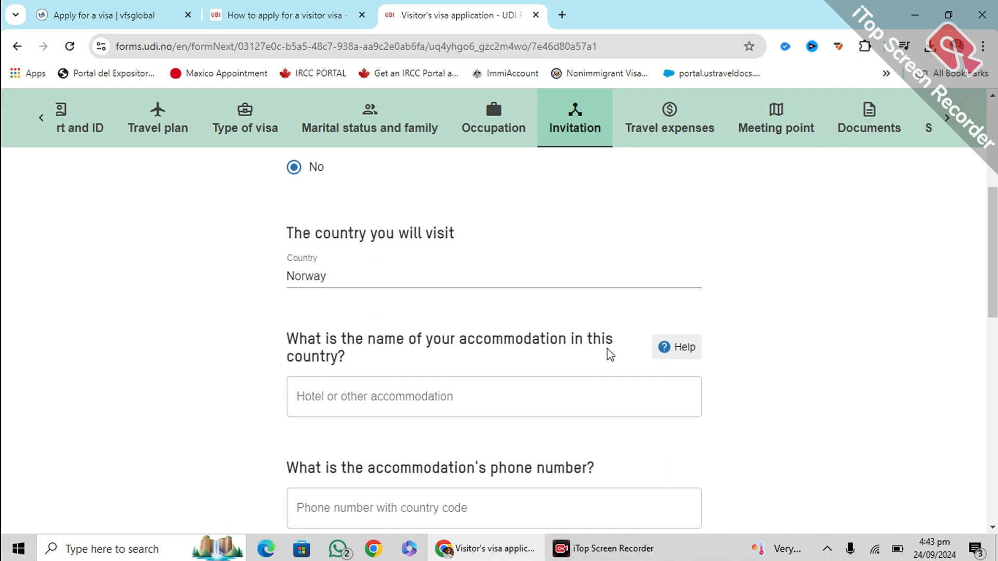
Enter 'ibis hotel' as the accommodation, then open a new browser tab
left_click(399, 390)
left_click(397, 390)
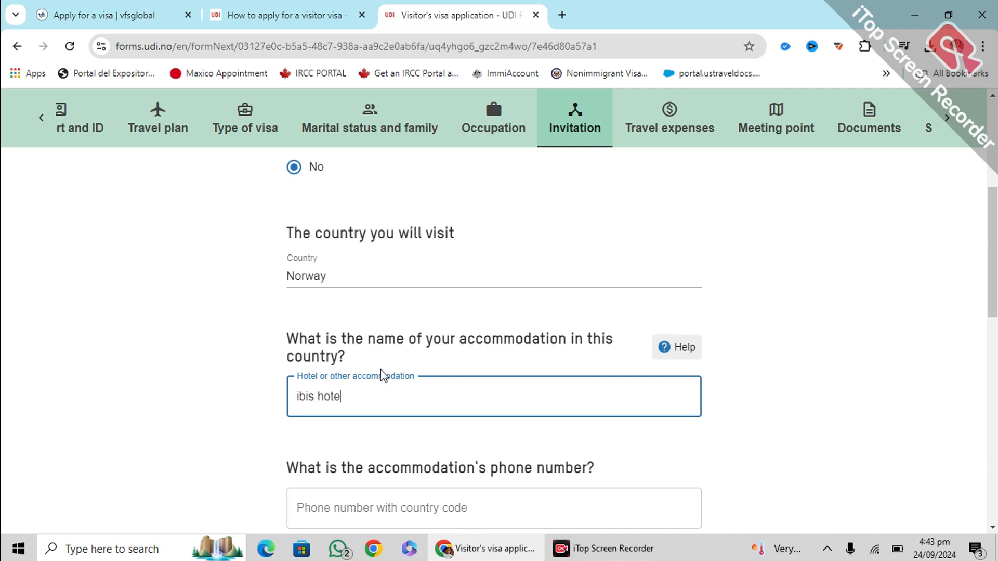
scroll(382, 375, "down", 3)
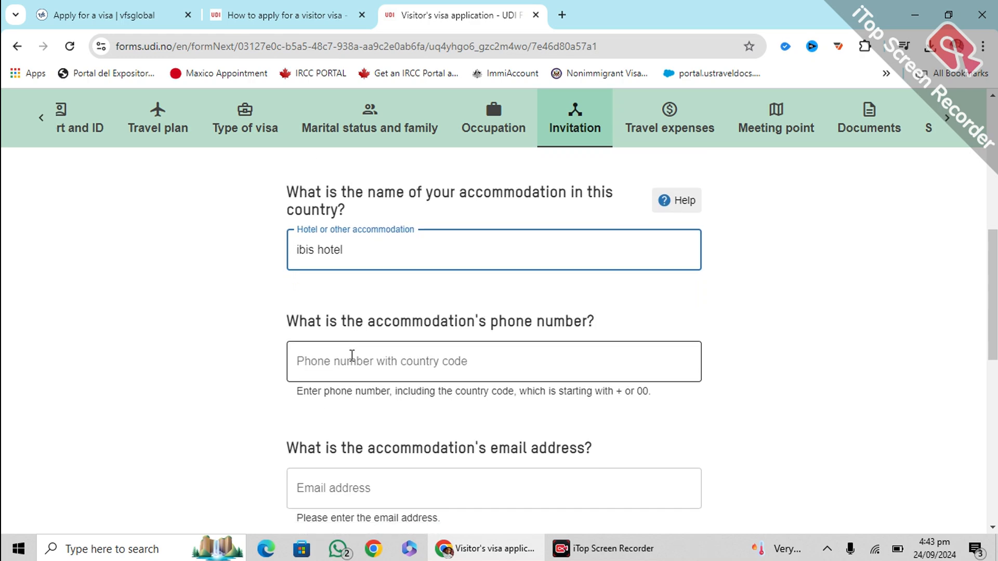
left_click(352, 355)
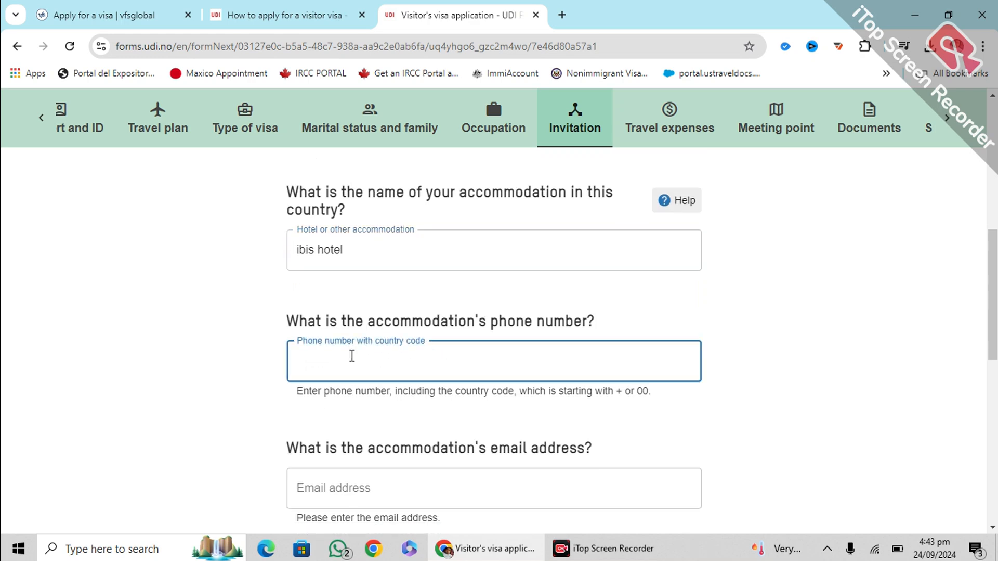
left_click(563, 12)
Search Google for 'ibis hotel', then refine it to 'ibis hotel norway'
type("ib")
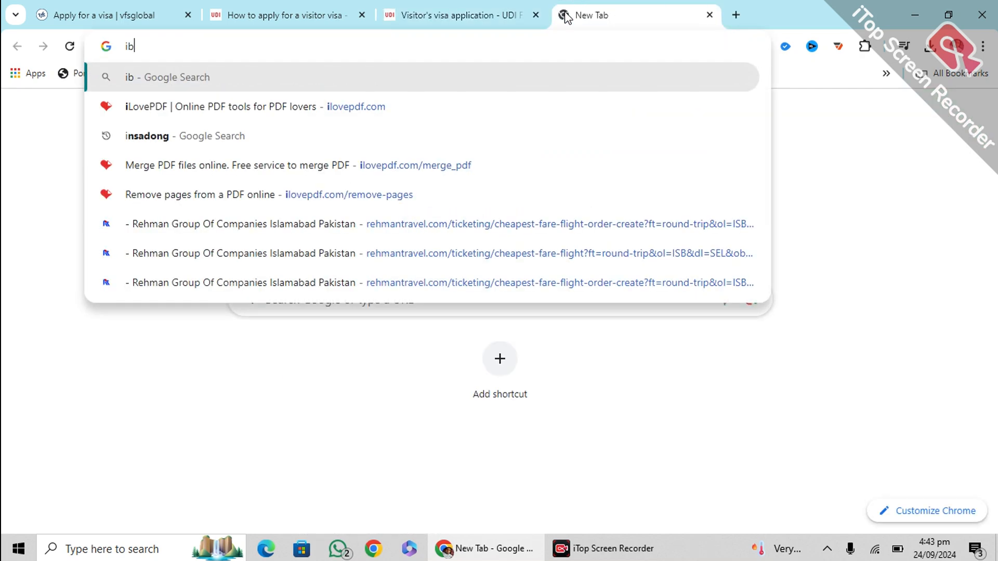
type("is hote")
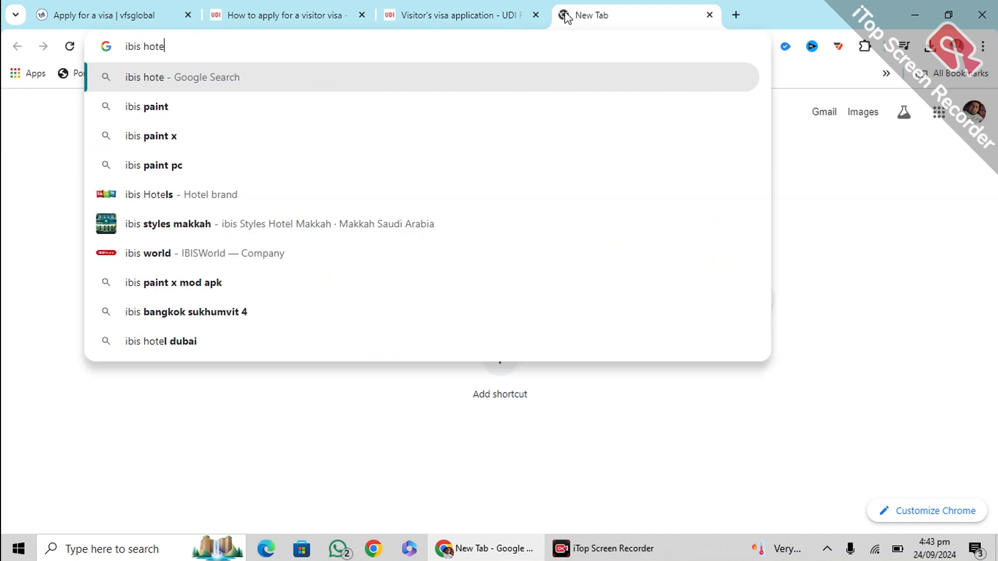
type("l")
key("Return")
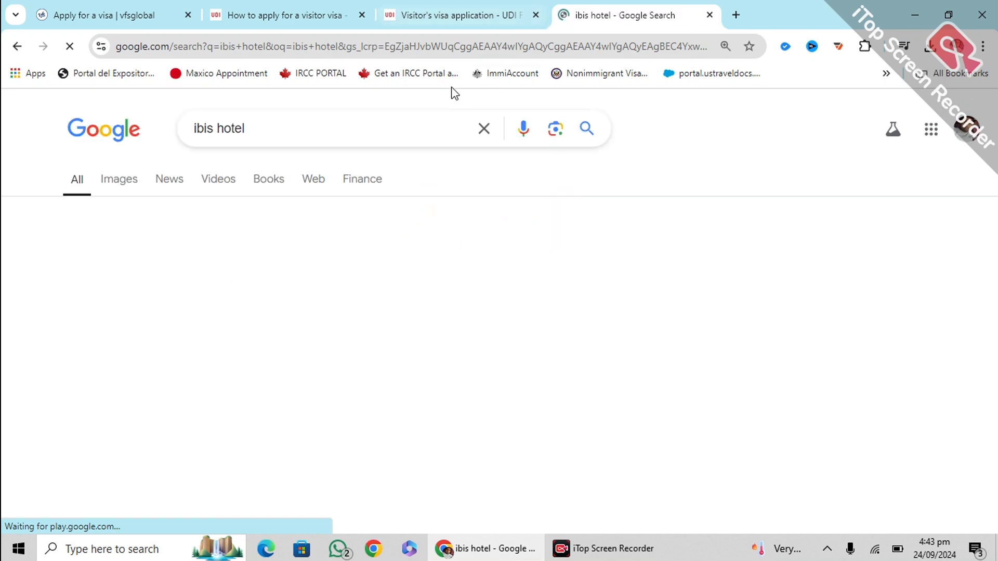
left_click(358, 125)
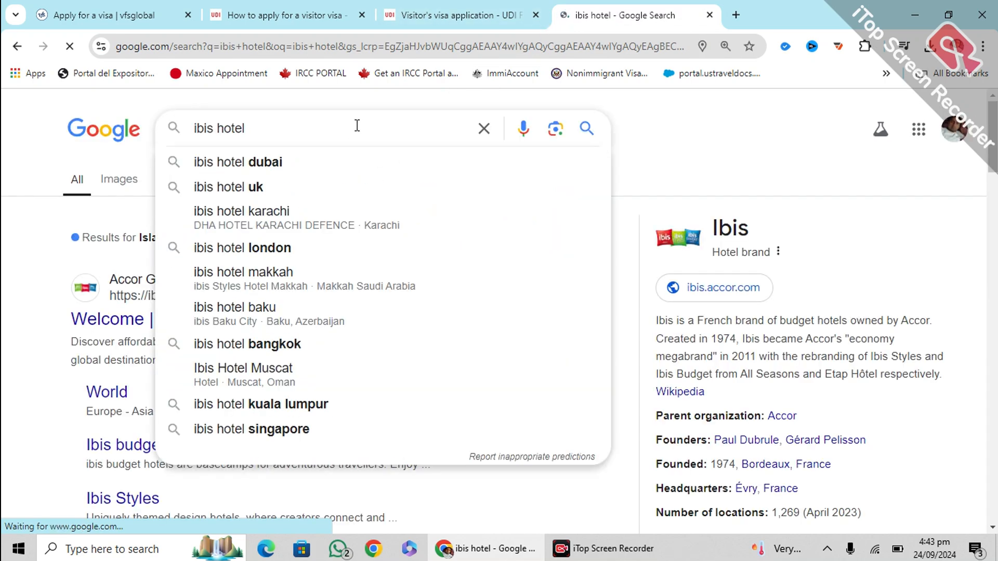
type("norway")
key("Return")
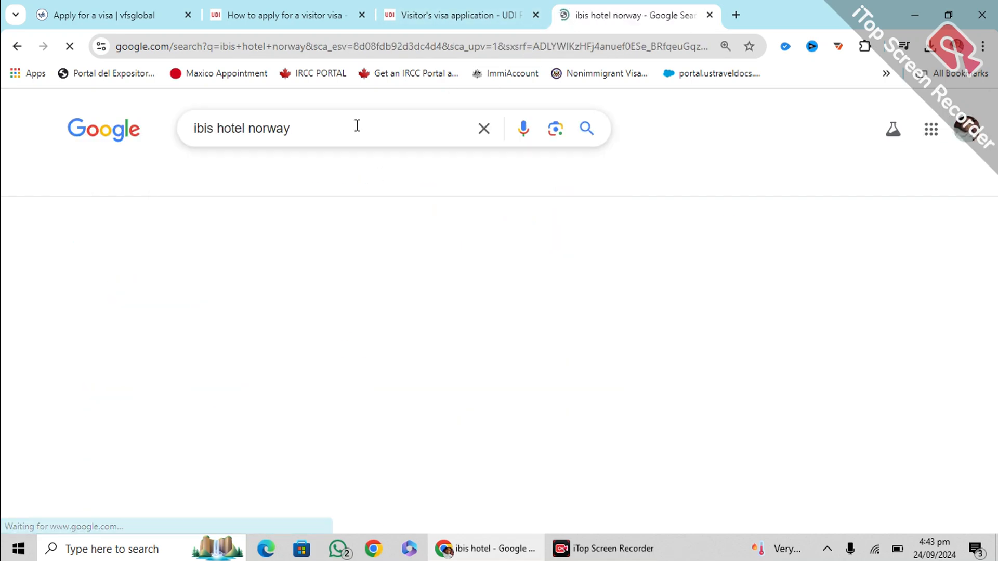
scroll(474, 194, "down", 10)
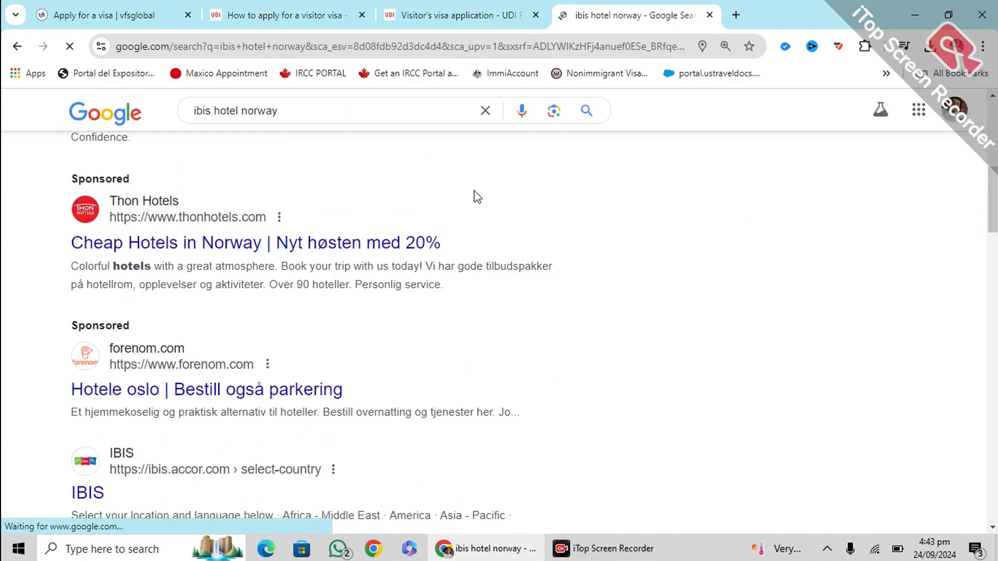
scroll(391, 266, "down", 5)
scroll(393, 272, "down", 5)
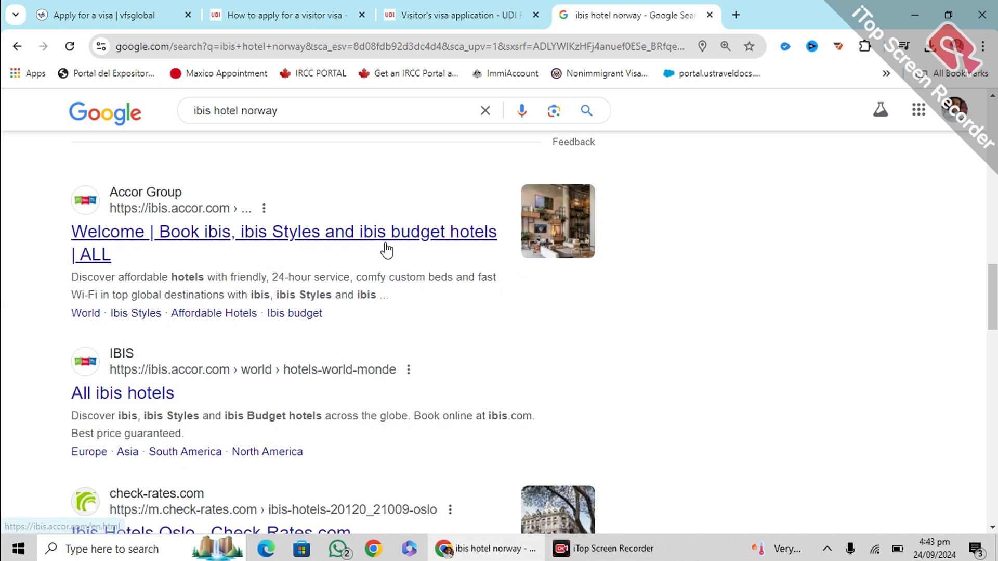
Change the search to 'hotel norway' and open the Scandic 'Hotels in Norway' result
double_click(303, 105)
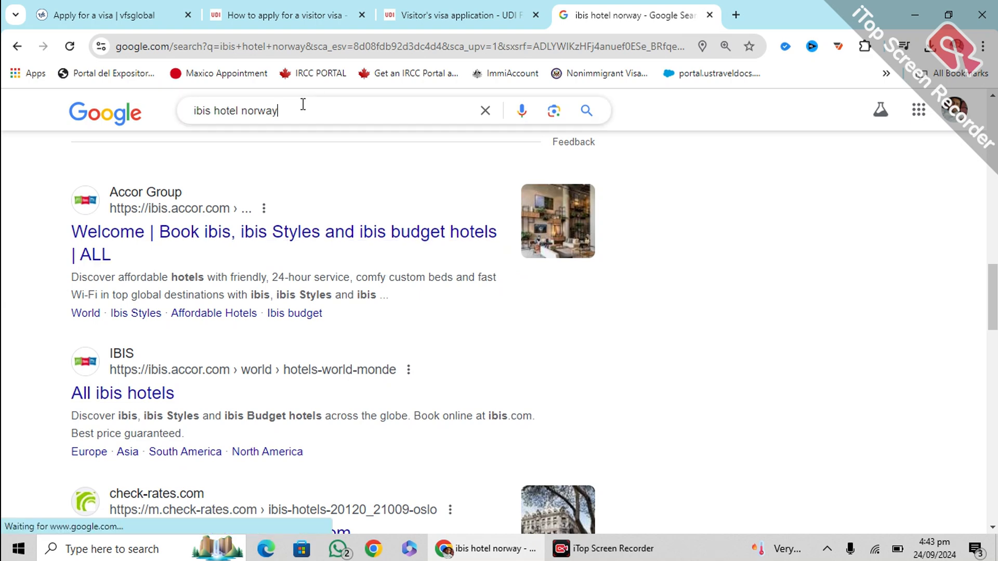
left_click(210, 105)
key("BackSpace")
key("BackSpace")
key("BackSpace")
key("BackSpace")
key("BackSpace")
key("Return")
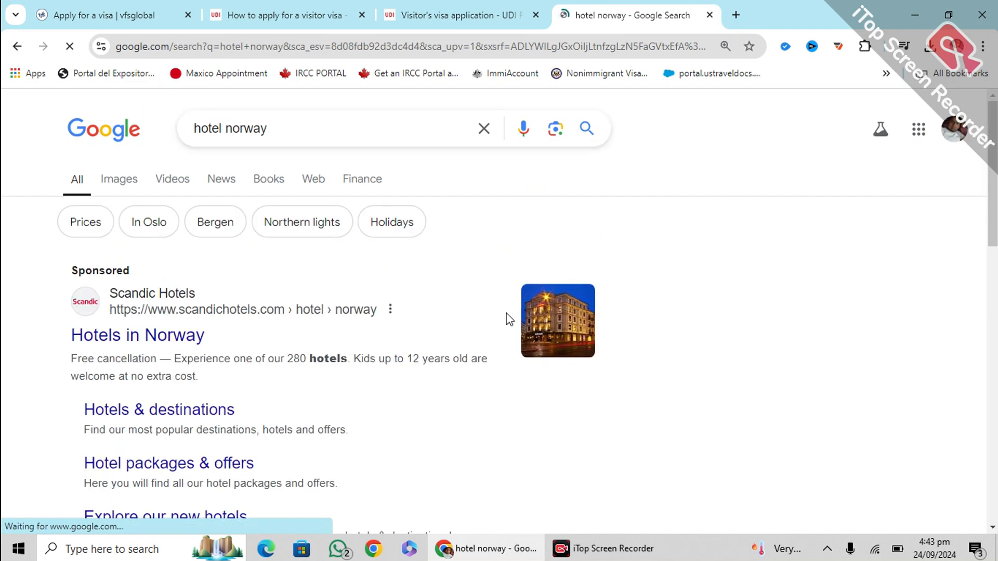
left_click(141, 343)
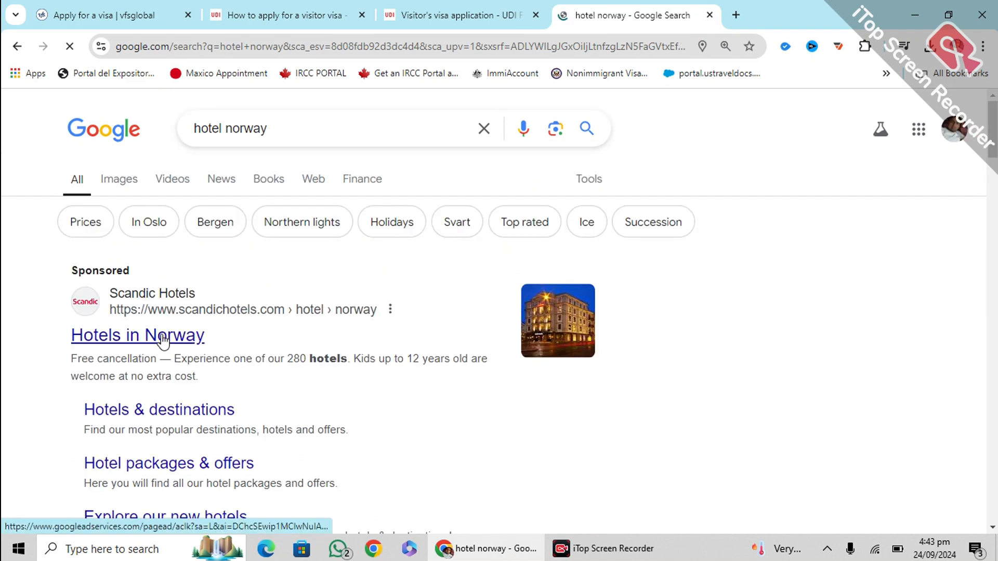
scroll(447, 331, "down", 5)
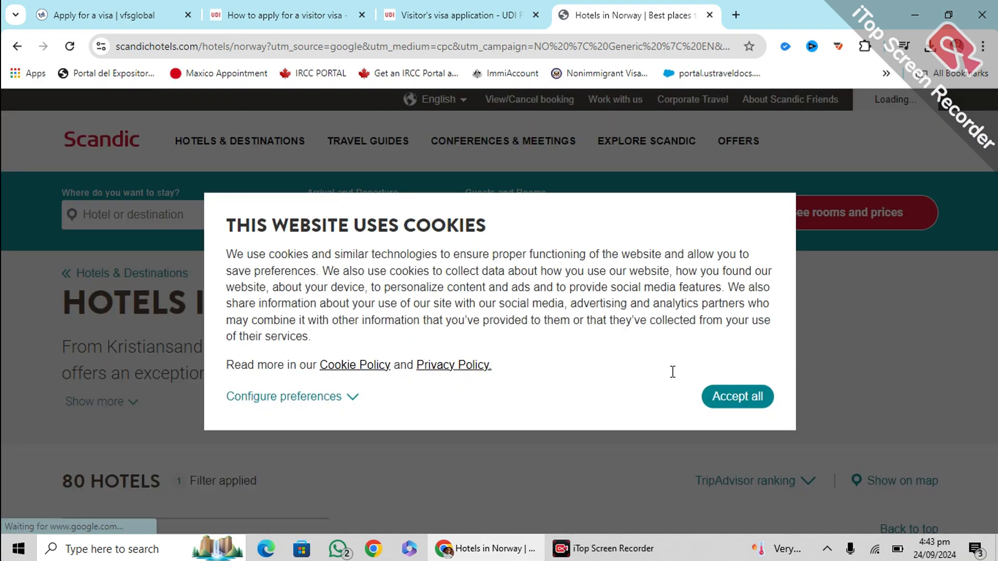
Accept all cookies on Scandic Hotels and scroll through the Norway hotel listings
left_click(723, 404)
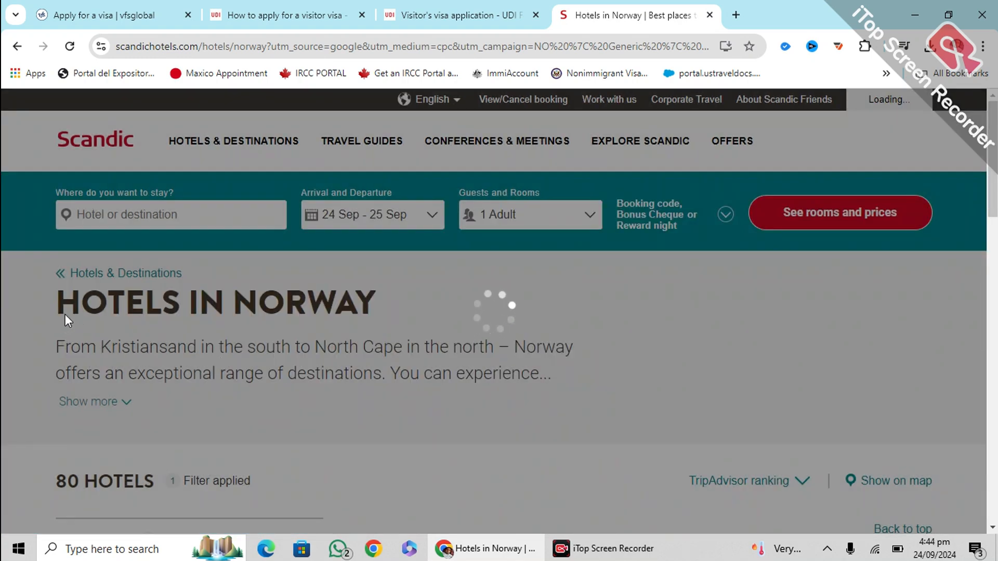
scroll(204, 331, "down", 10)
scroll(205, 332, "up", 4)
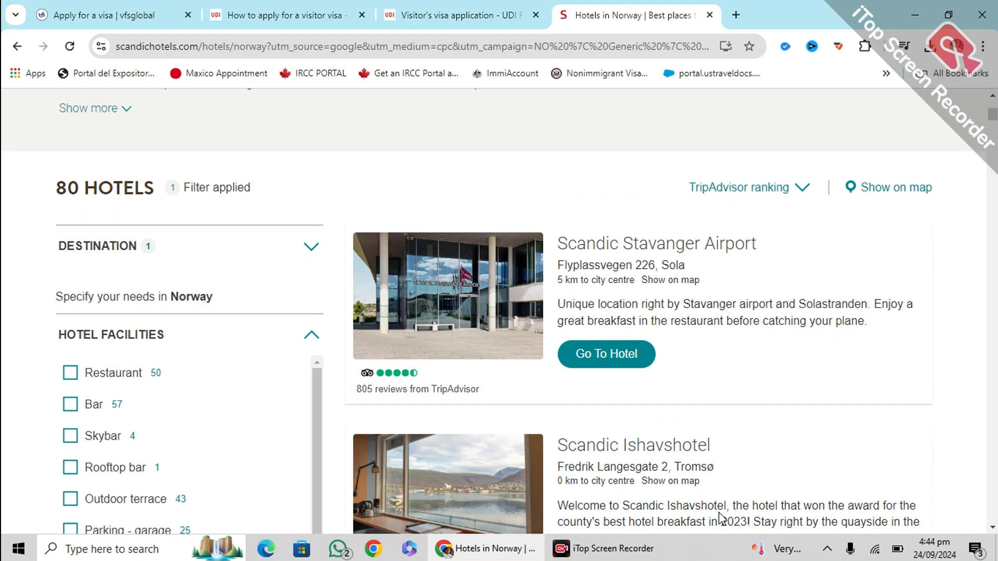
scroll(593, 389, "down", 3)
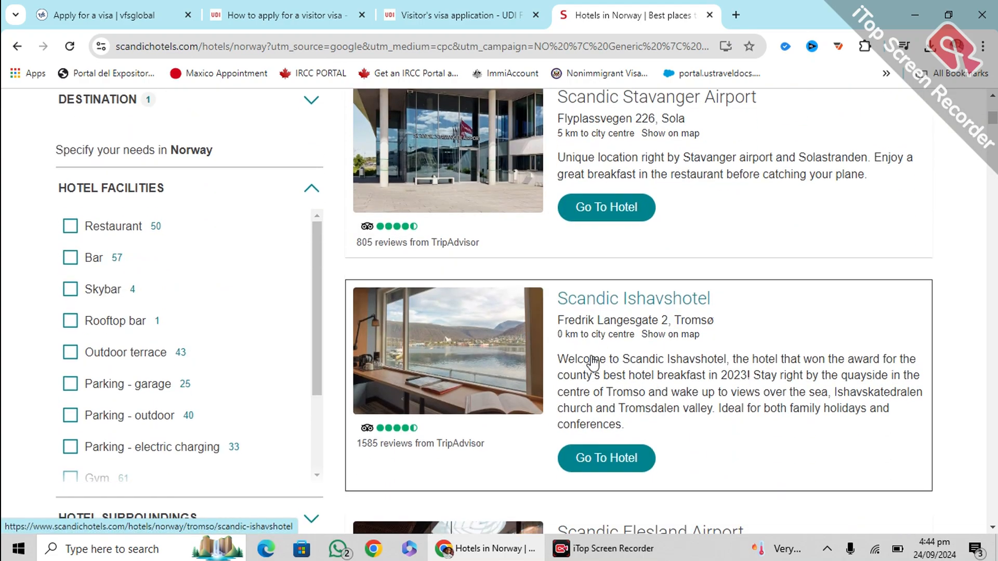
scroll(593, 364, "down", 5)
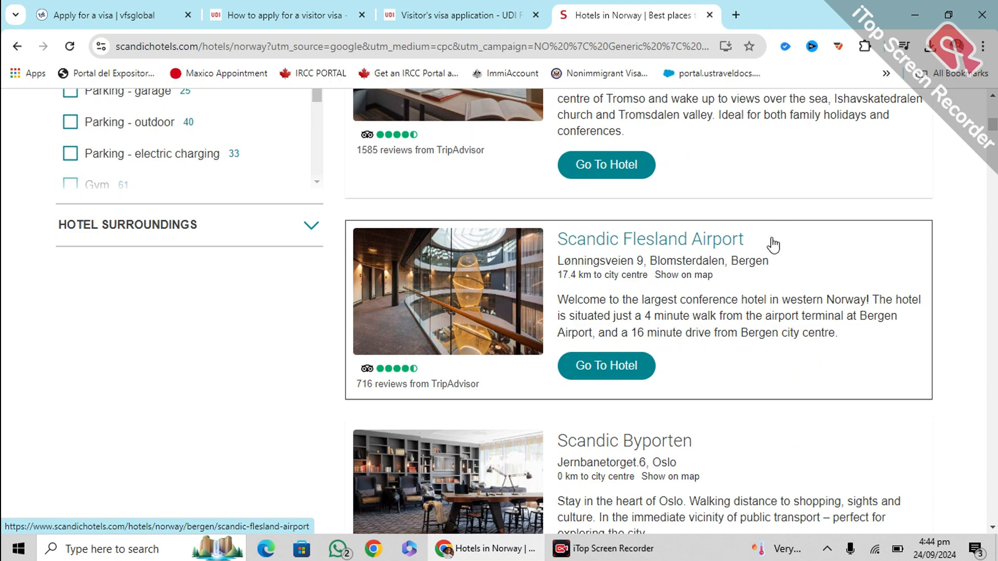
scroll(622, 424, "down", 4)
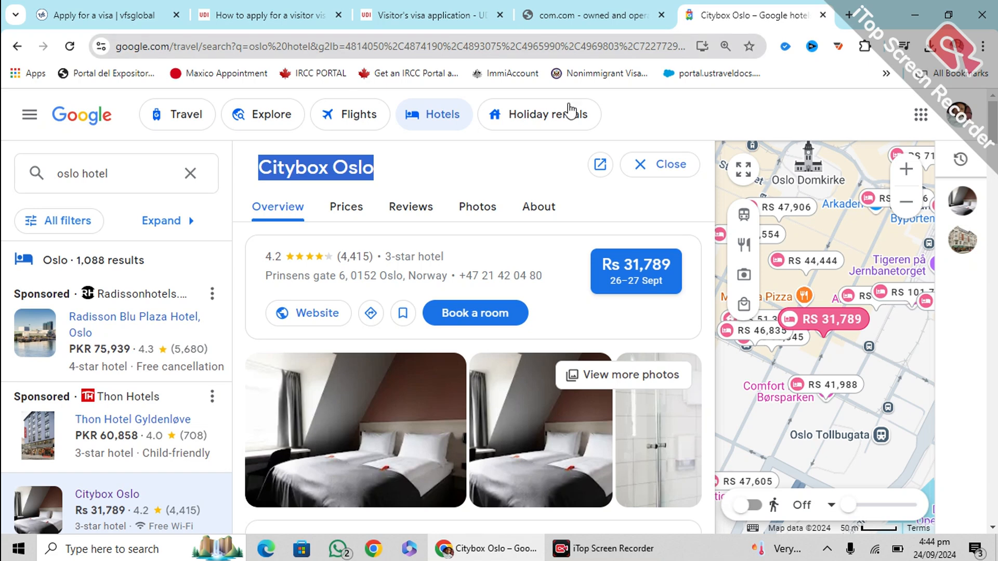
Replace the accommodation name in the visa form with Citybox Oslo
left_click(424, 15)
left_click(373, 249)
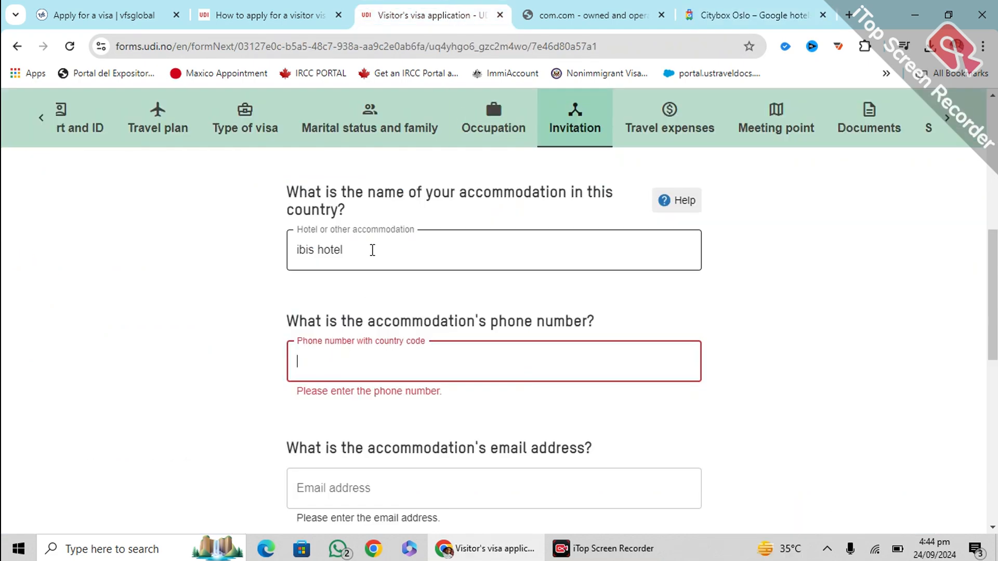
key("ctrl+a")
type("Citybox Oslo")
left_click(369, 361)
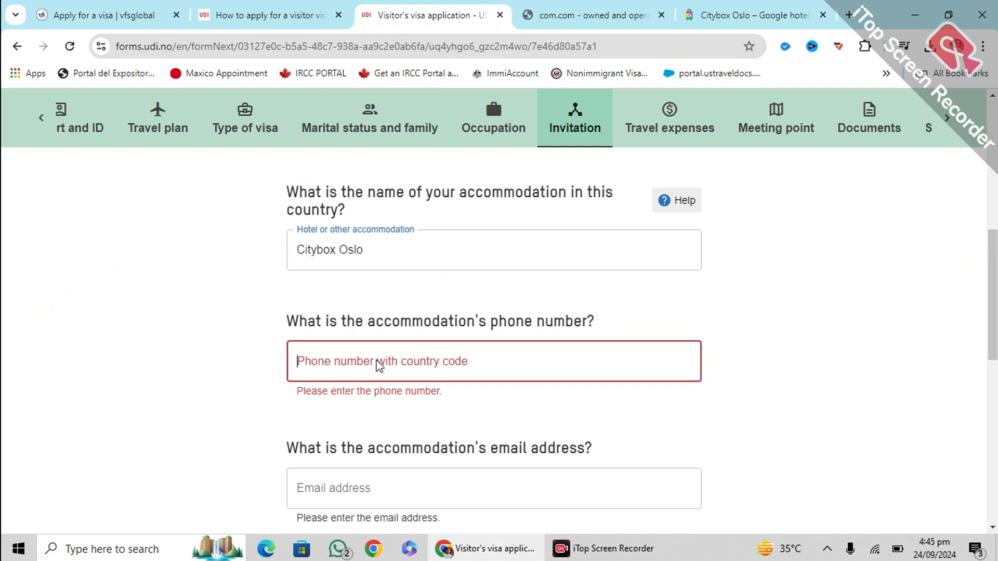
Search Google for Citybox Oslo in a new tab
left_click(709, 13)
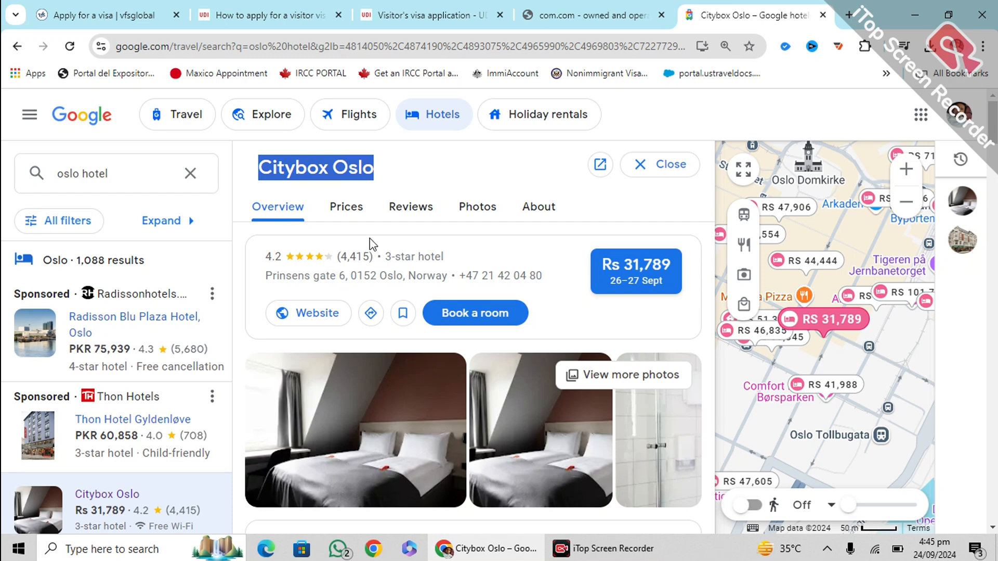
left_click(849, 14)
type("Citybox Oslo")
key("Return")
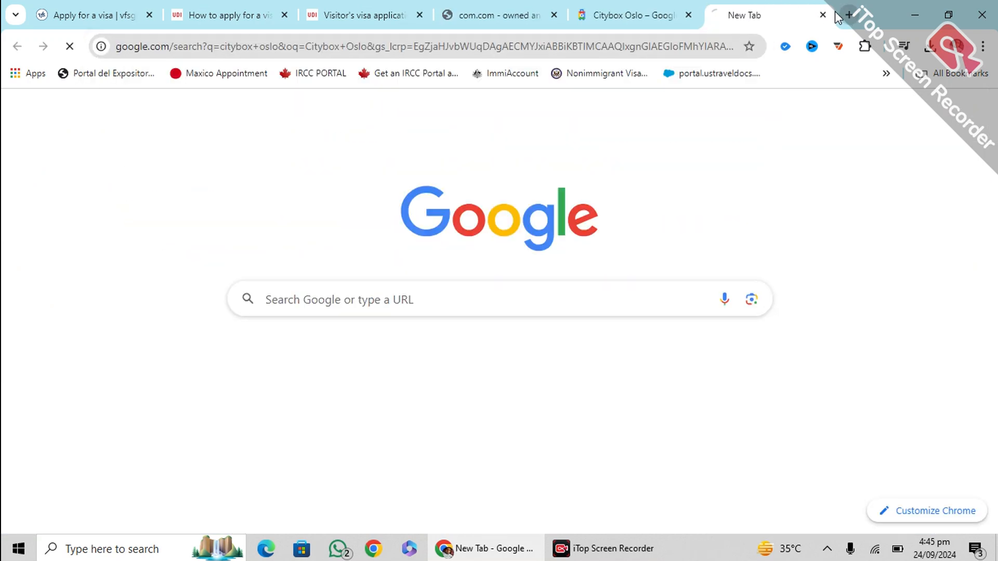
left_click(631, 15)
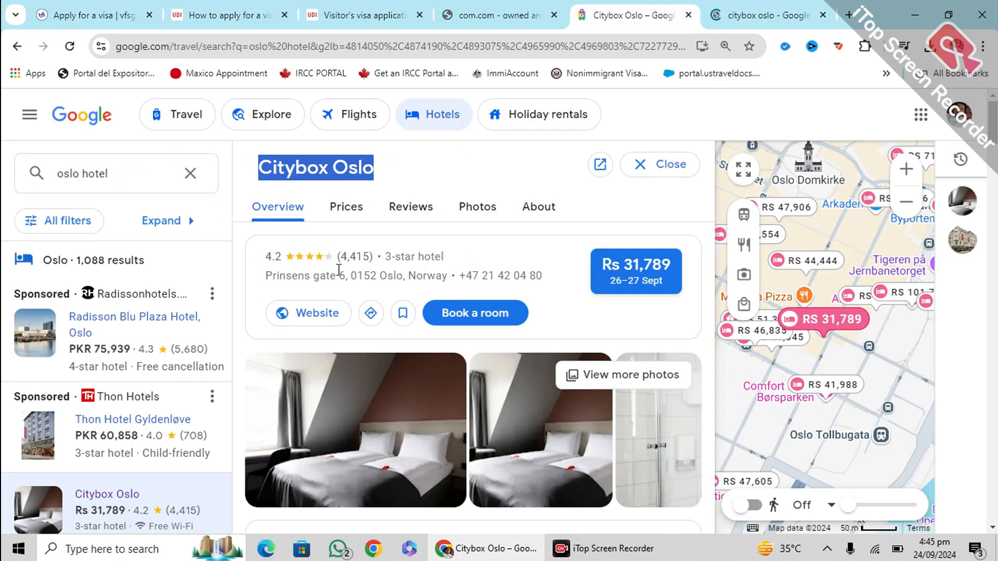
Copy the hotel address Prinsens gate 6 into the form, mistakenly into the phone field
left_click_drag(262, 269, 341, 266)
key("ctrl+c")
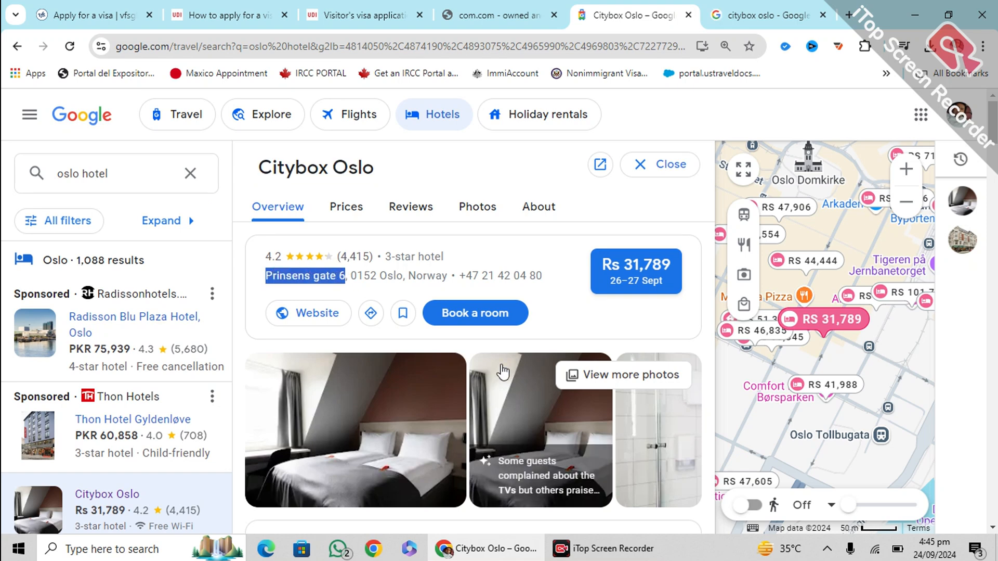
left_click(494, 14)
left_click(375, 13)
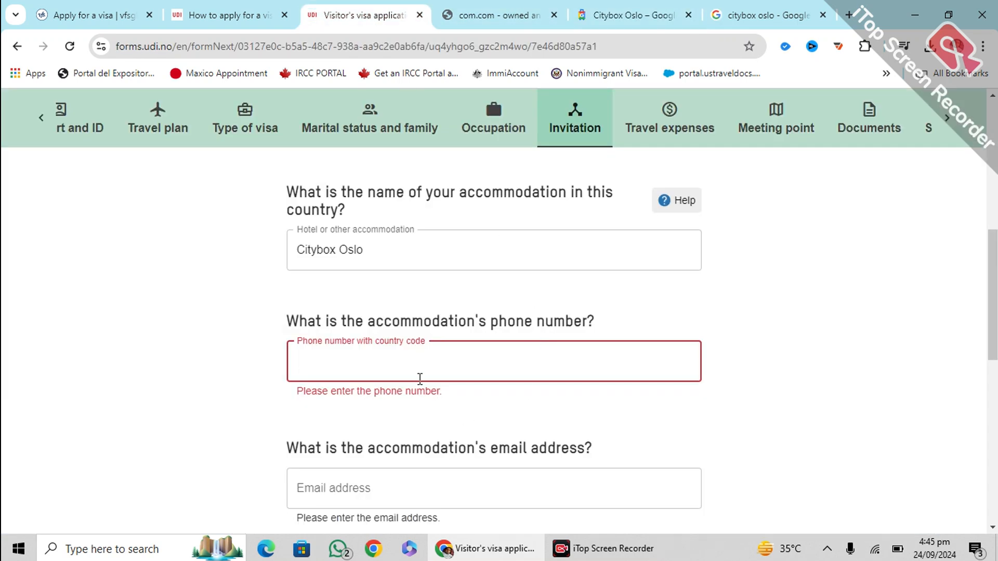
key("ctrl+v")
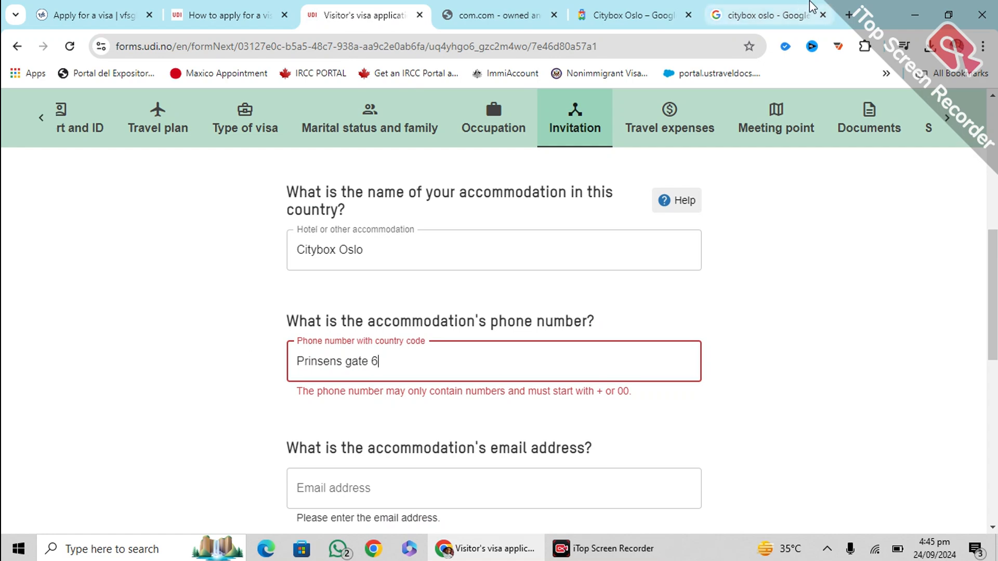
left_click(641, 6)
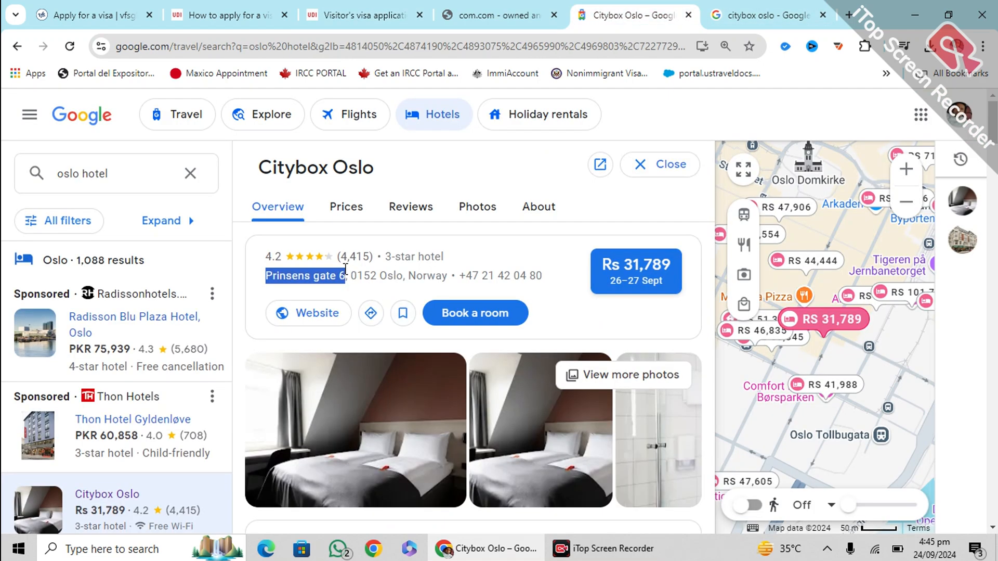
left_click_drag(351, 275, 450, 279)
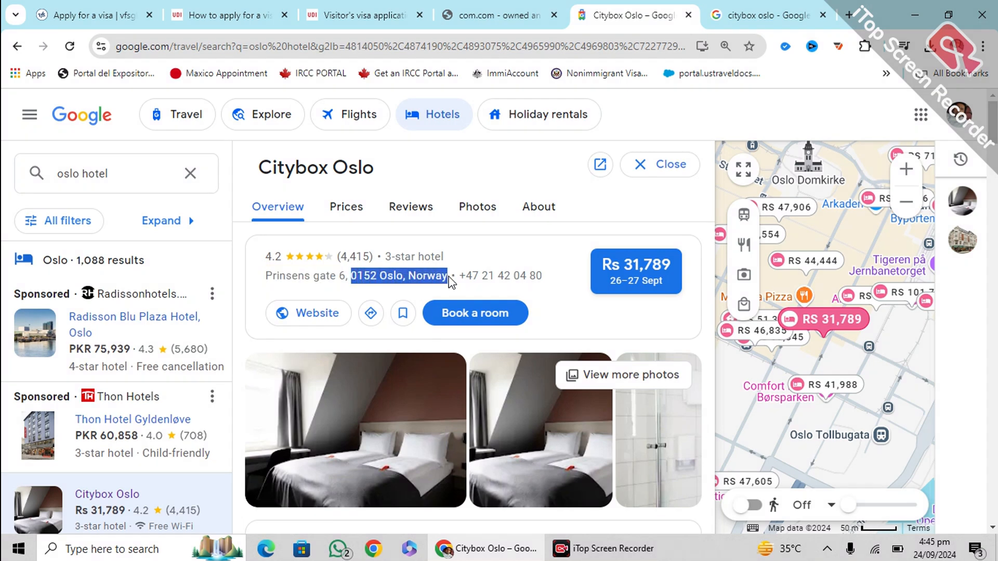
left_click(391, 7)
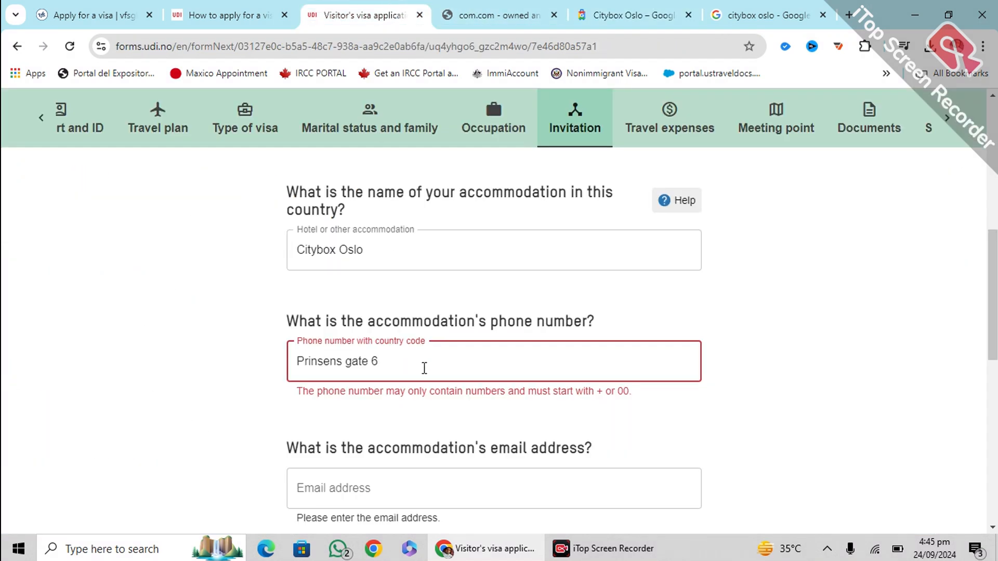
scroll(425, 368, "down", 1)
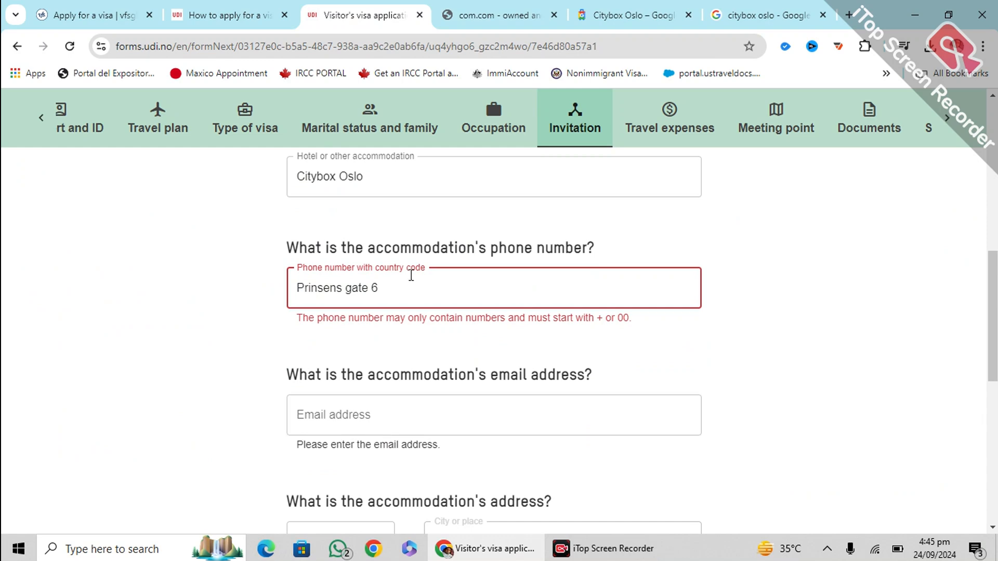
scroll(401, 419, "down", 2)
scroll(397, 364, "up", 2)
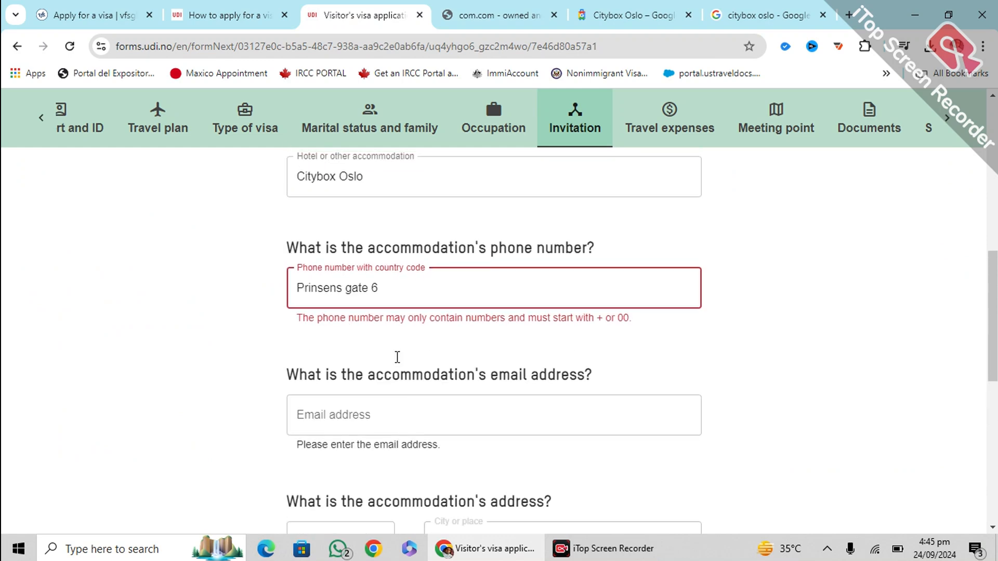
triple_click(401, 281)
left_click(632, 14)
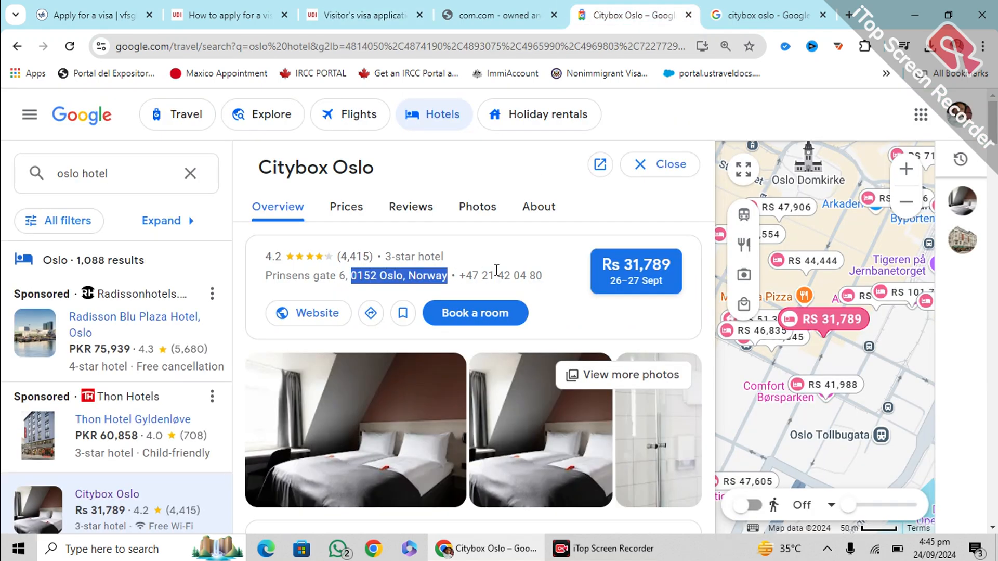
left_click_drag(562, 280, 457, 272)
key("ctrl+c")
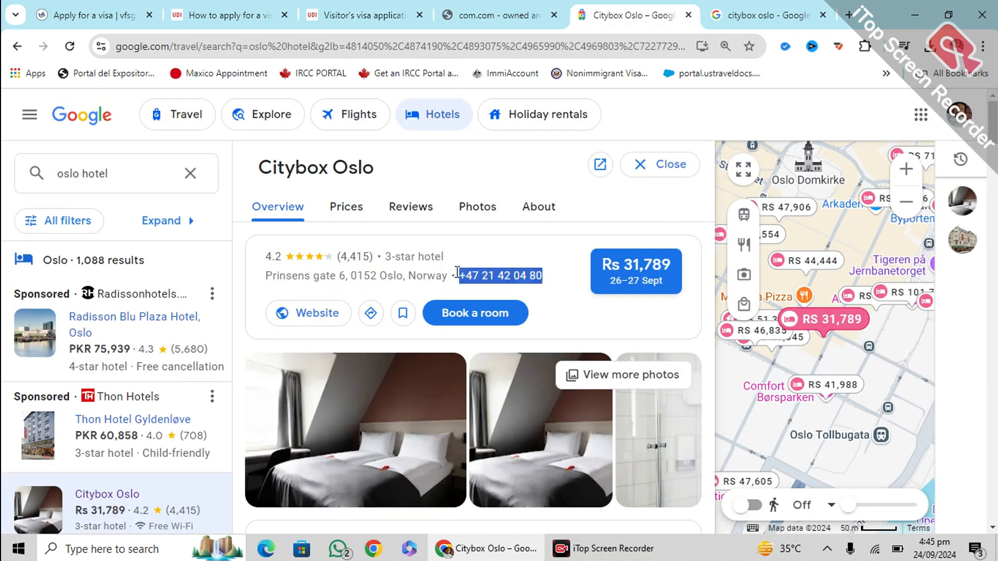
left_click(363, 14)
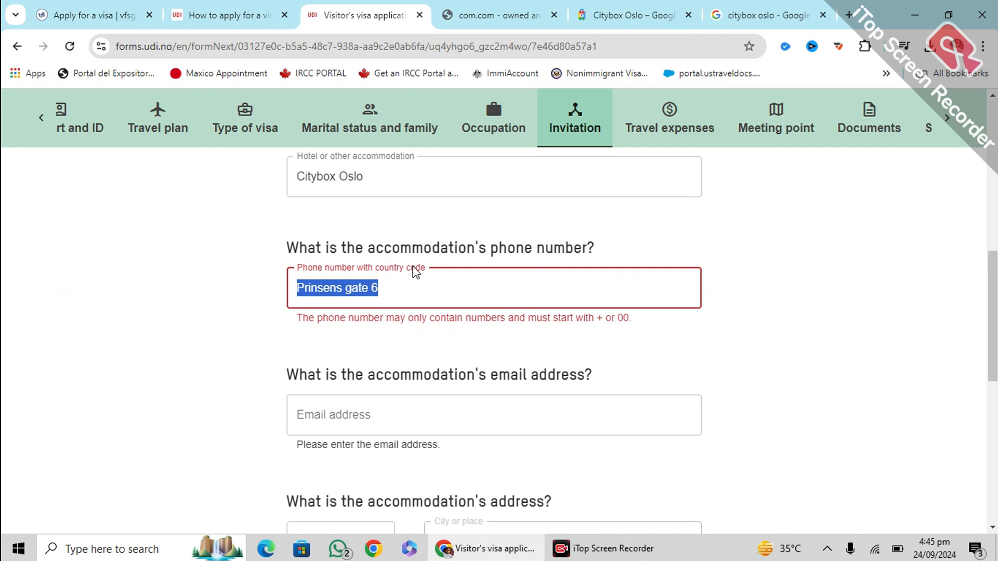
key("ctrl+v")
left_click(400, 412)
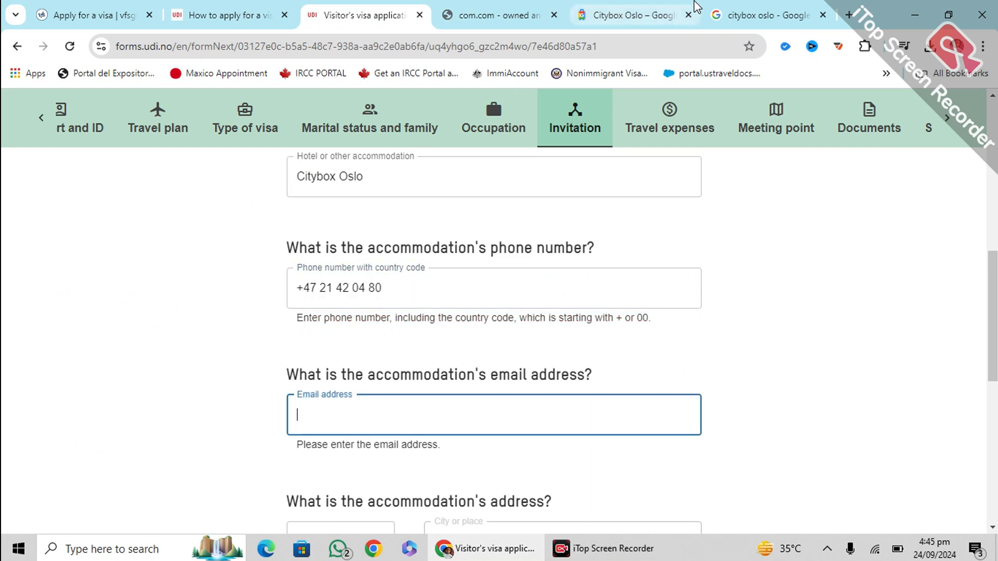
Enter the accommodation's e-mail address
left_click(773, 7)
scroll(669, 335, "down", 3)
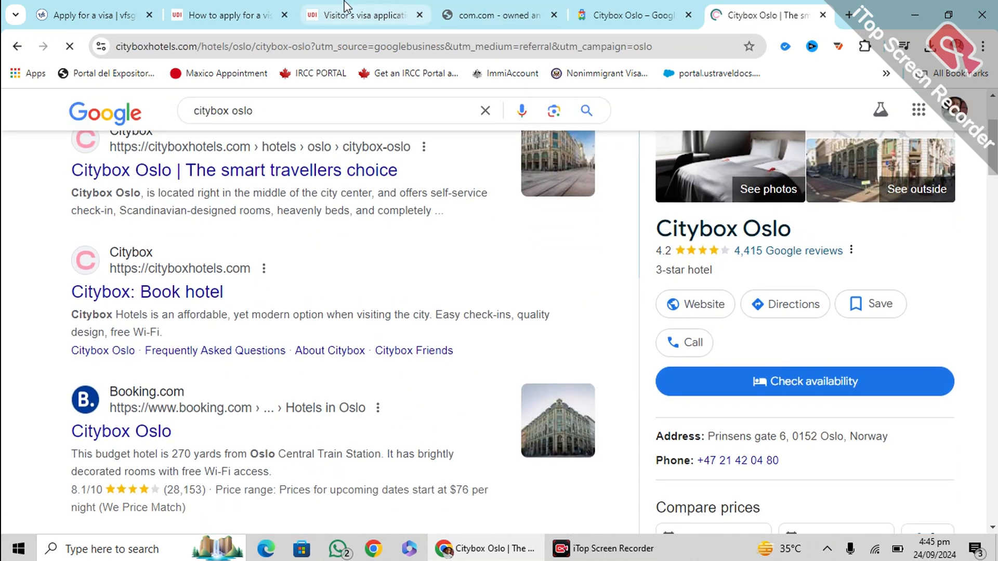
left_click(363, 14)
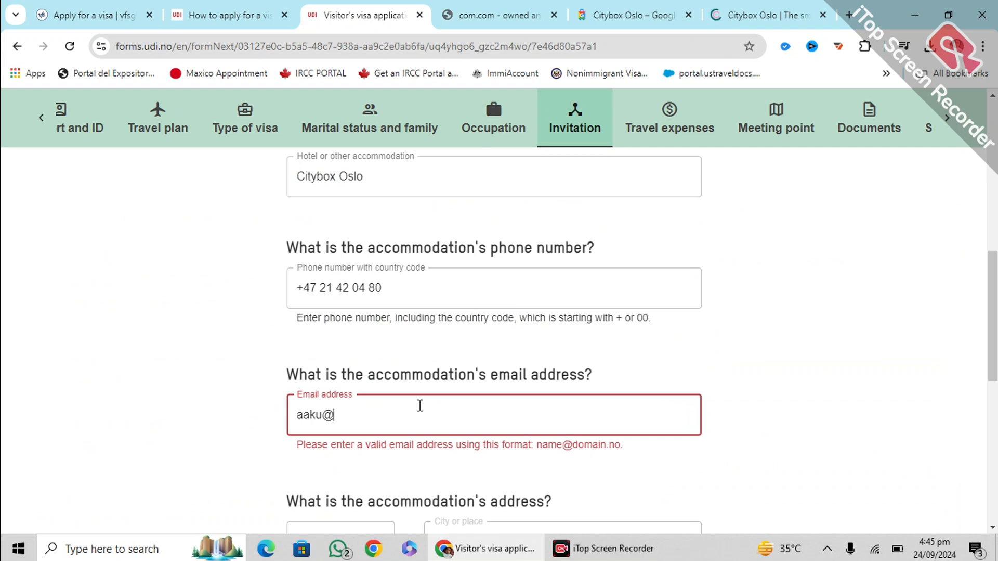
Enter postal code 0152, copied from the hotel's address
scroll(336, 419, "down", 3)
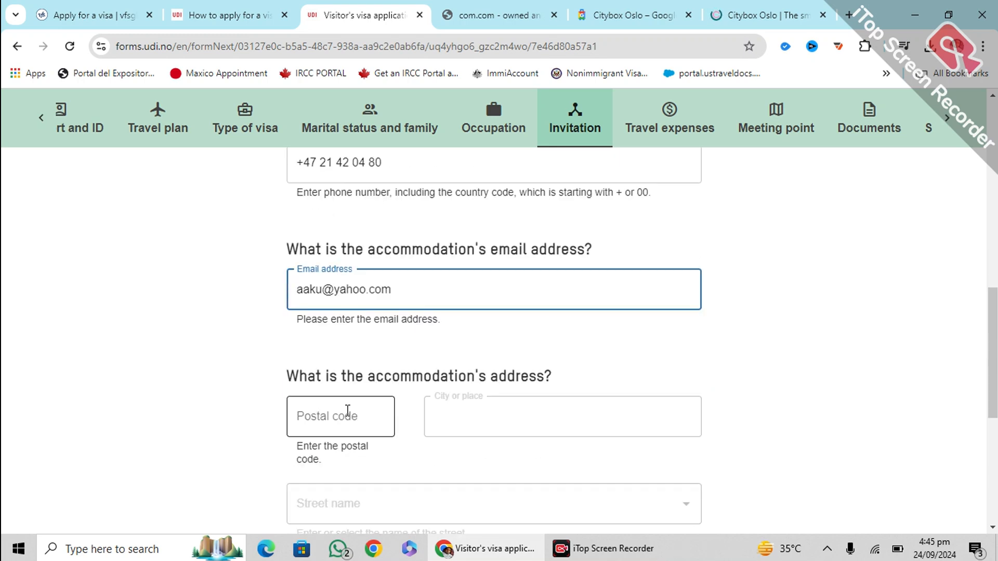
left_click(329, 388)
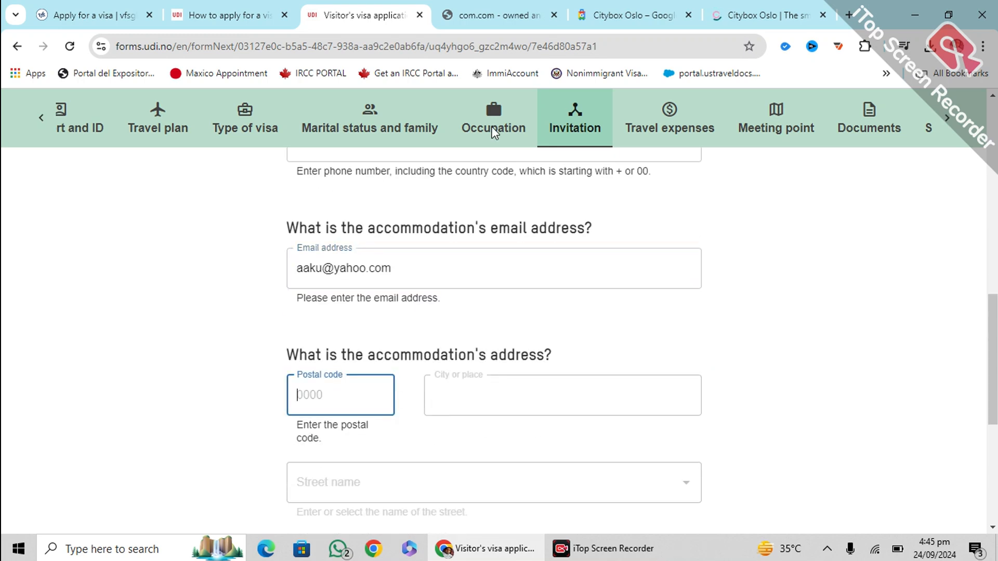
left_click(624, 15)
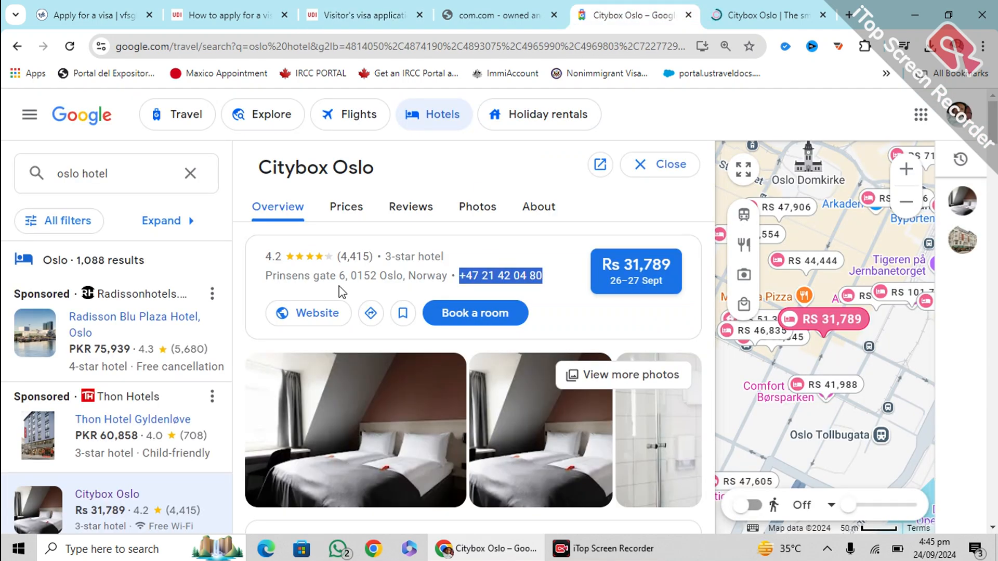
left_click_drag(351, 267, 371, 265)
key("ctrl+c")
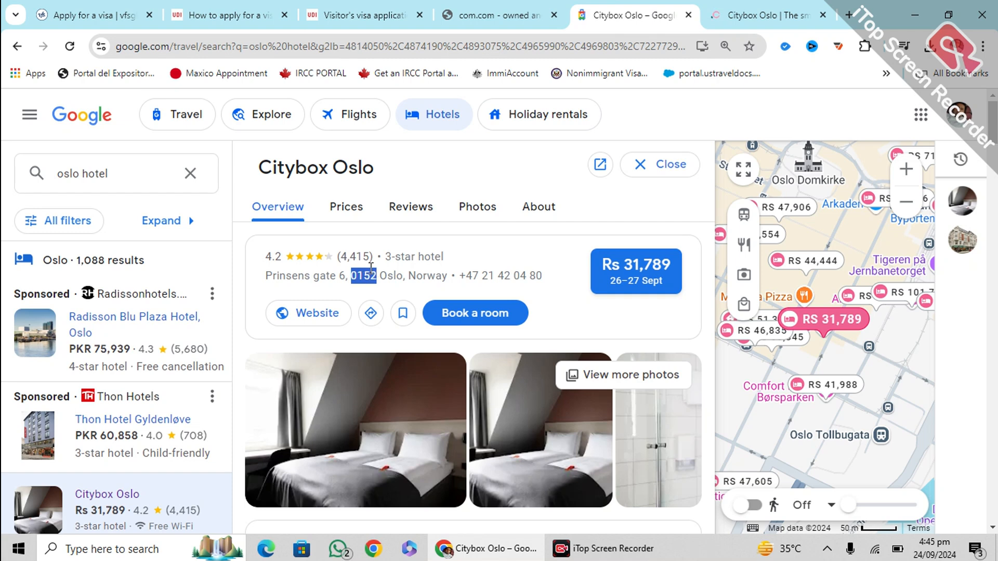
left_click(395, 15)
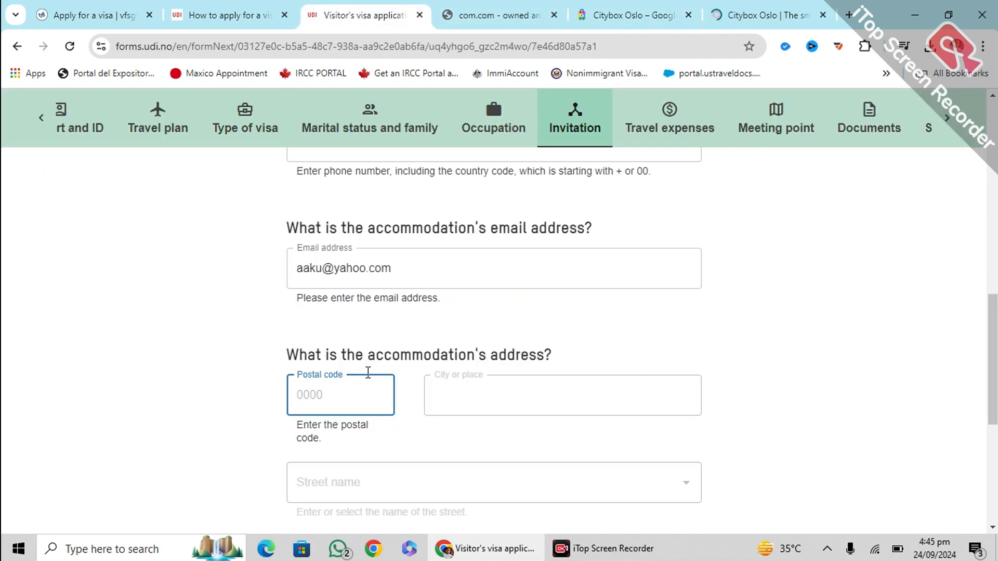
key("ctrl+v")
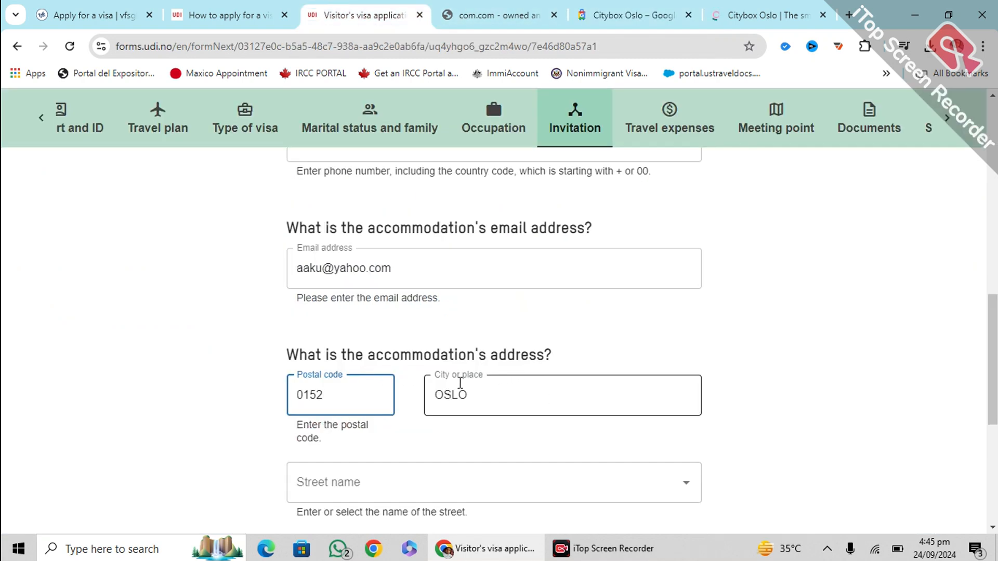
Set the street name to Prinsens gate, pasted from the hotel details
scroll(460, 382, "down", 3)
left_click(350, 335)
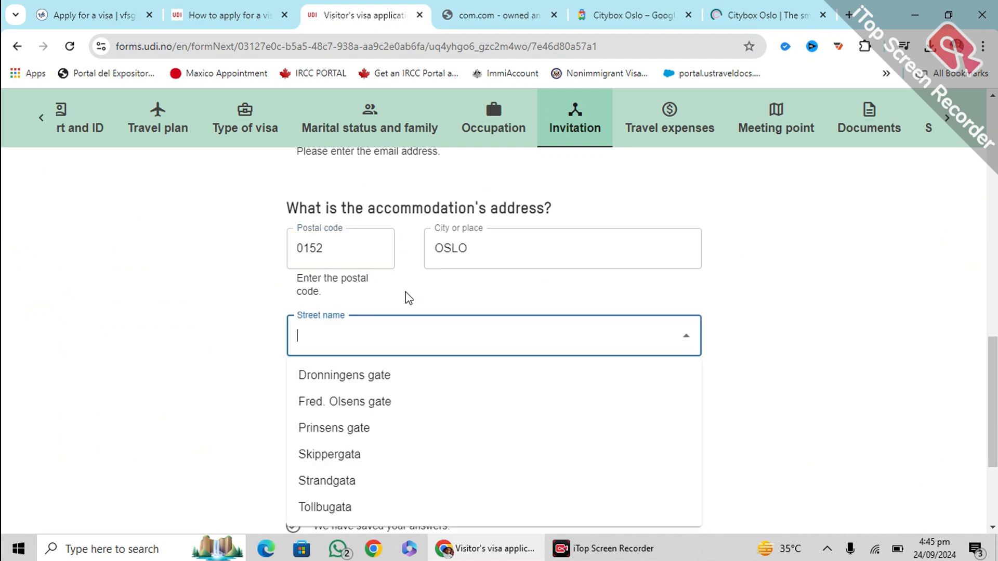
key("ctrl+Tab")
key("ctrl+Tab")
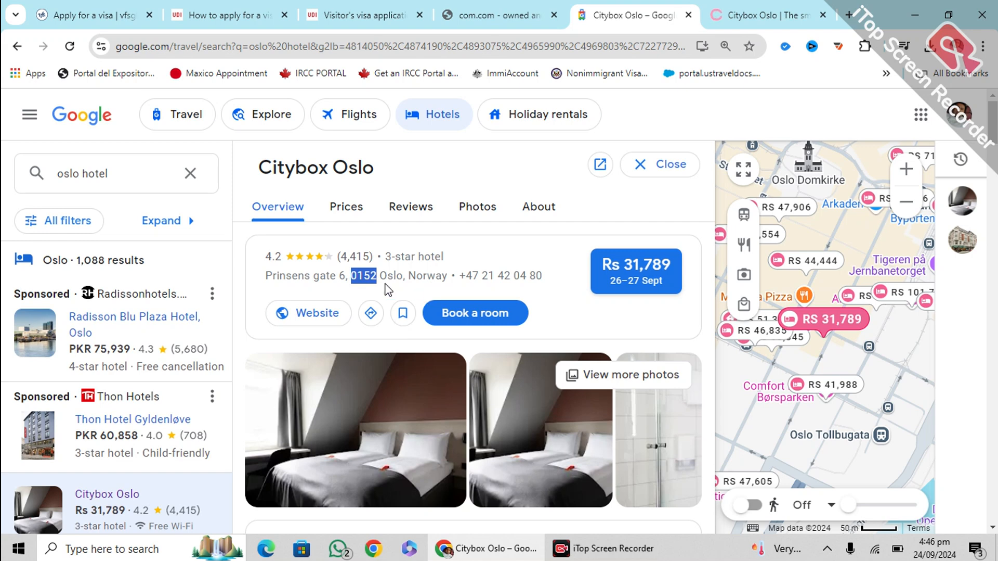
left_click_drag(265, 275, 341, 268)
key("ctrl+c")
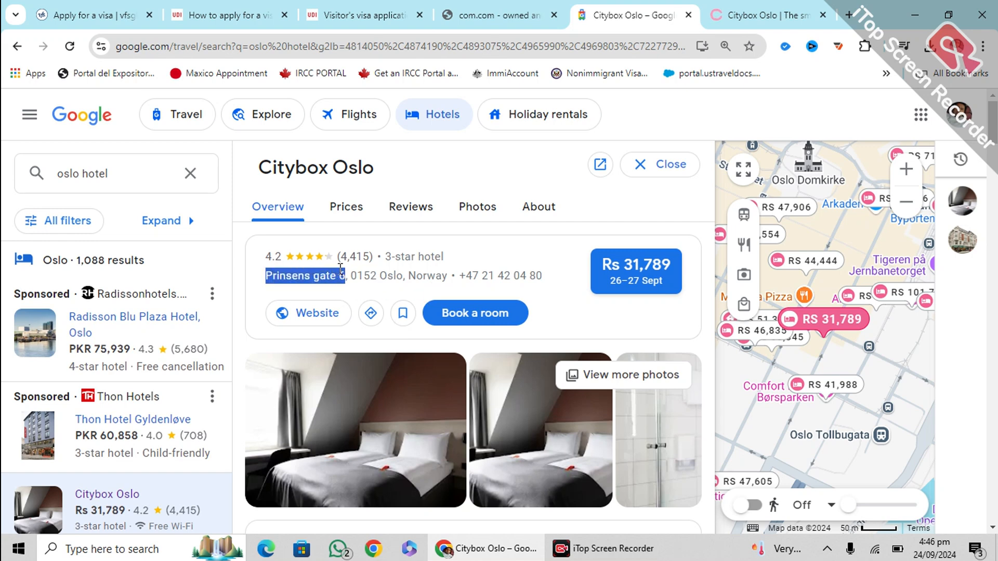
left_click(373, 6)
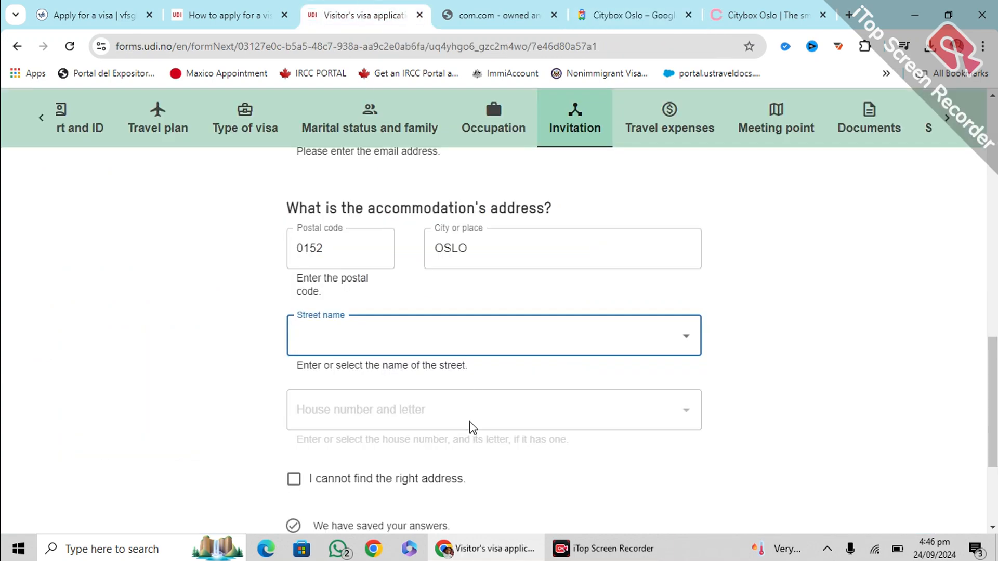
key("ctrl+v")
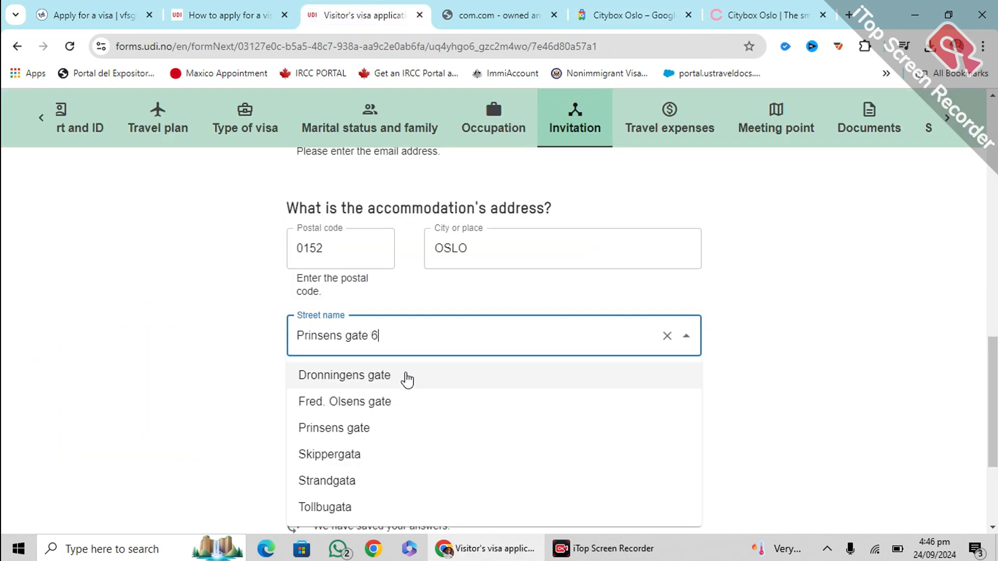
left_click(372, 428)
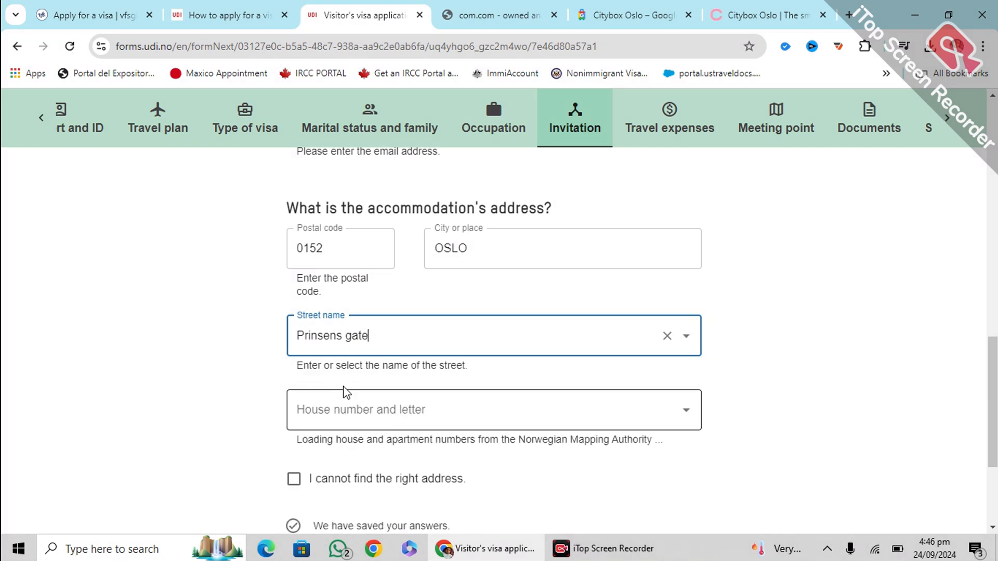
Browse the house number list and recheck the hotel's address
left_click(349, 409)
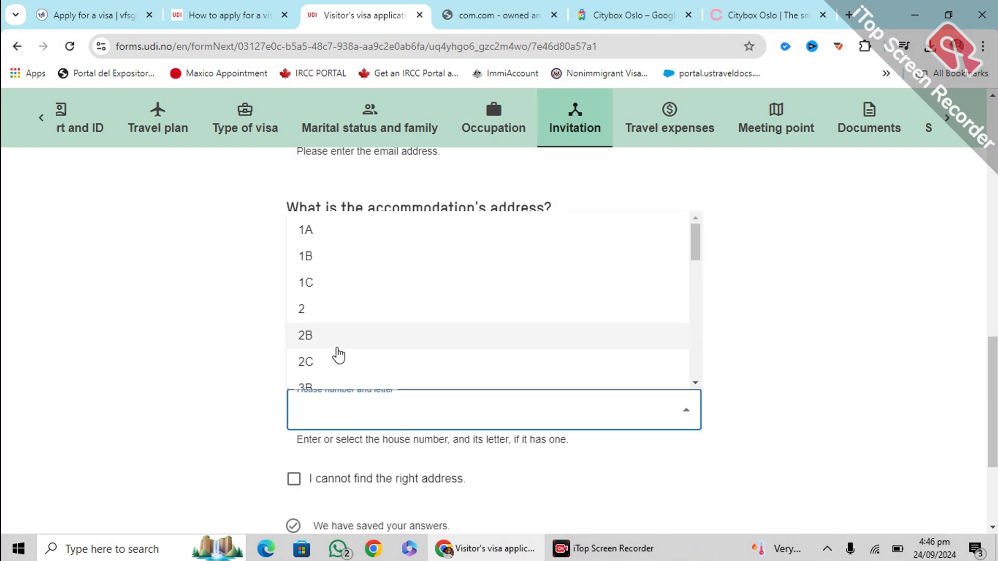
scroll(338, 333, "down", 3)
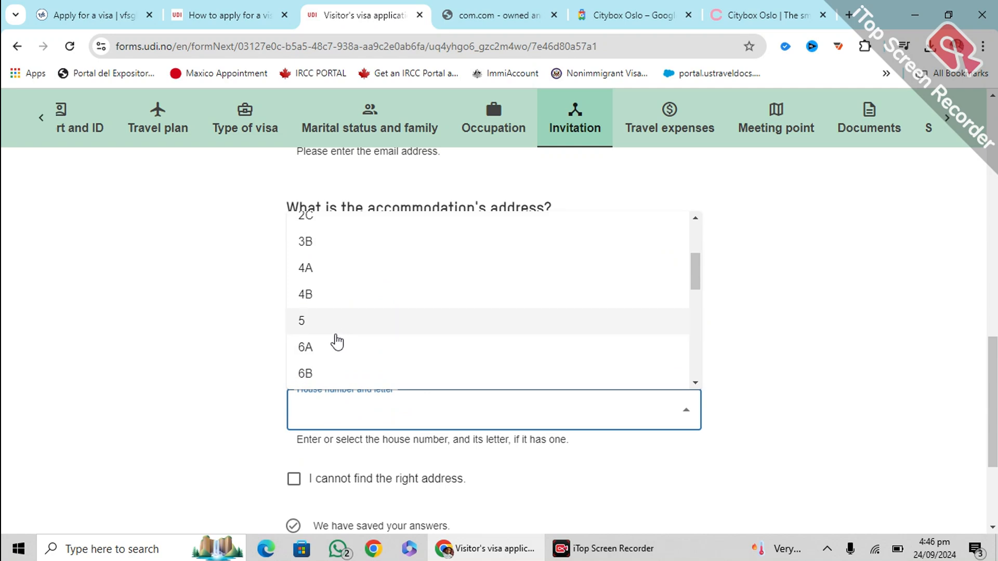
scroll(338, 299, "down", 1)
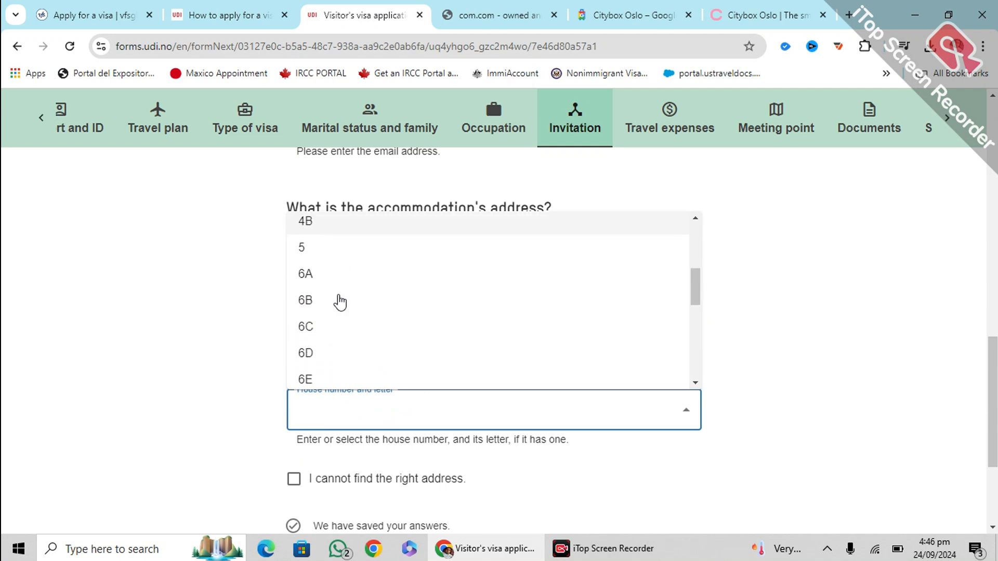
scroll(331, 353, "down", 1)
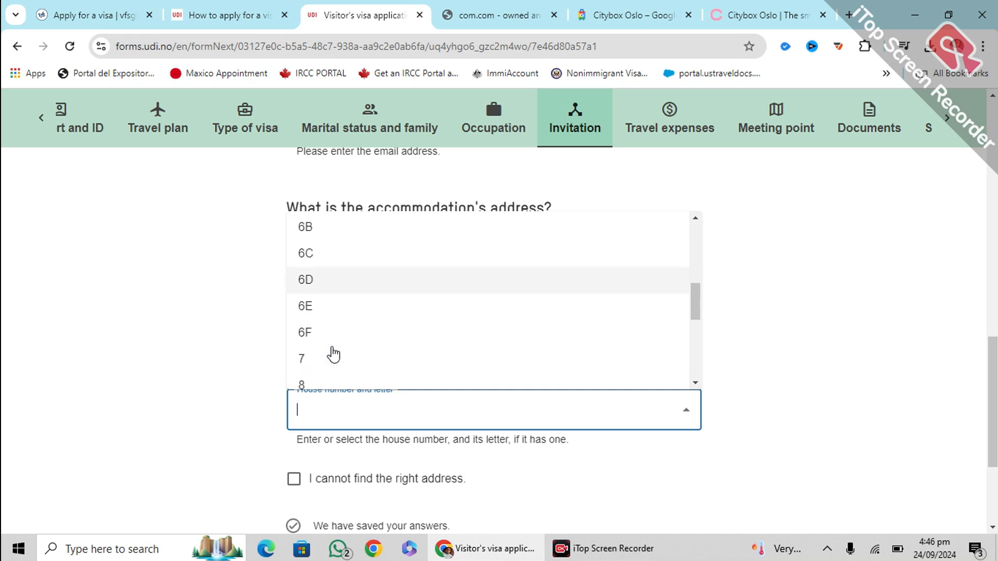
scroll(333, 353, "down", 1)
scroll(330, 351, "up", 2)
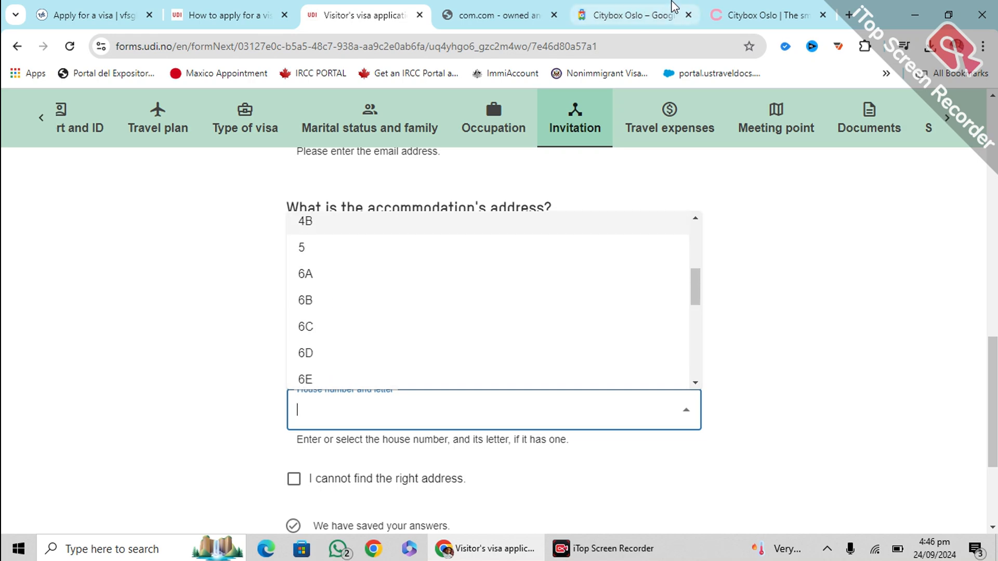
left_click(674, 7)
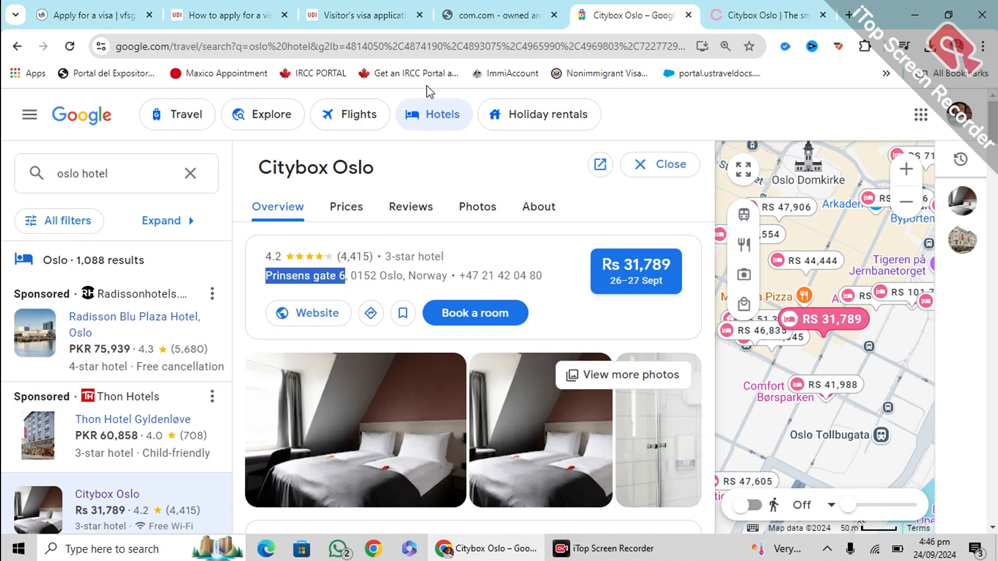
left_click(458, 21)
left_click(364, 15)
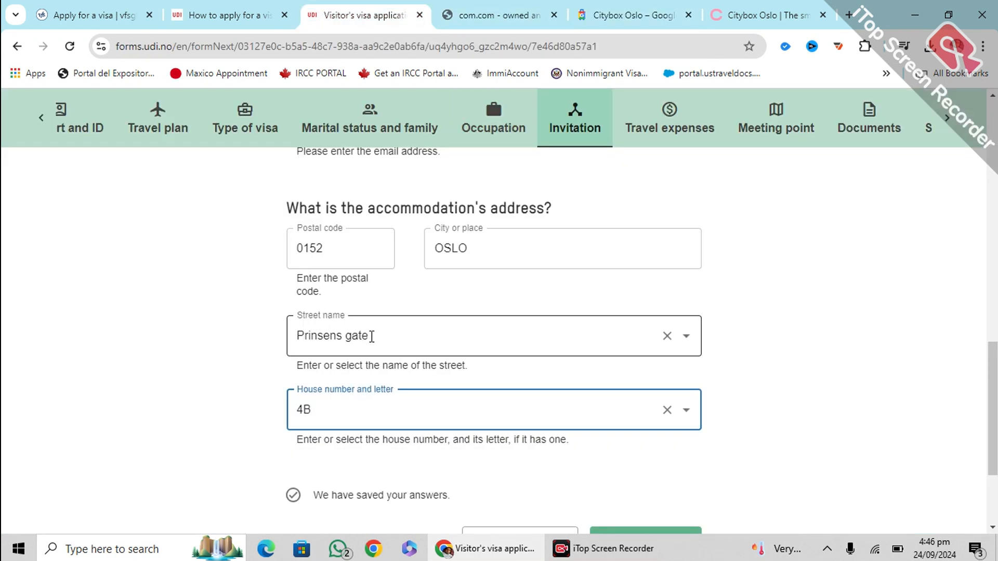
Choose house number 6A and continue to Travel expenses
left_click(366, 399)
scroll(329, 312, "up", 2)
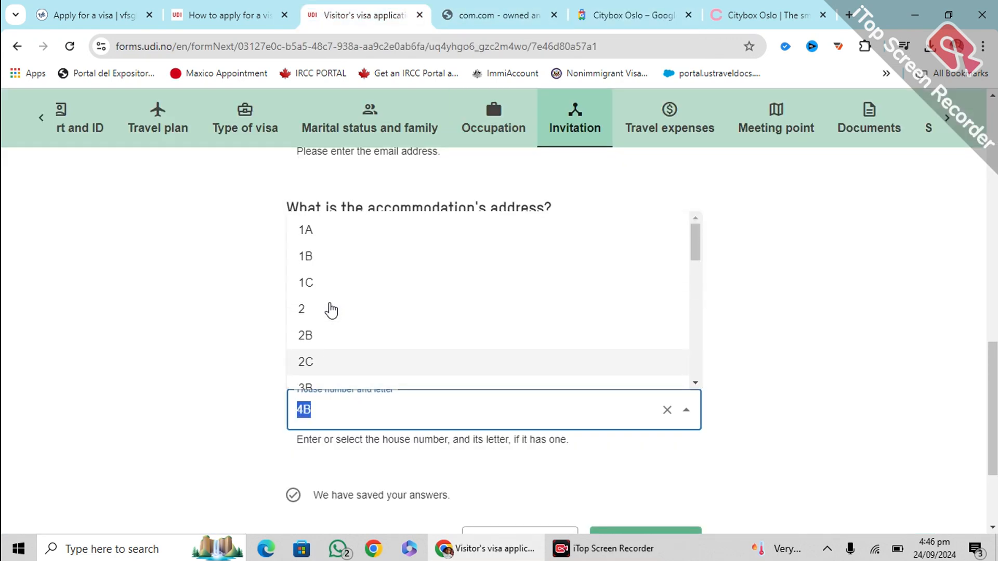
scroll(331, 308, "down", 5)
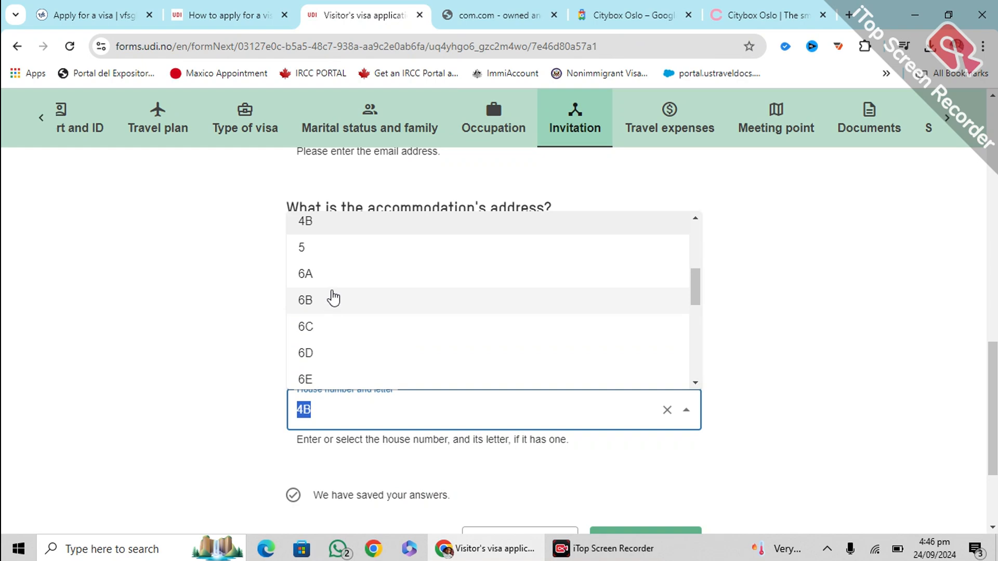
left_click(331, 266)
left_click(227, 370)
scroll(247, 369, "down", 3)
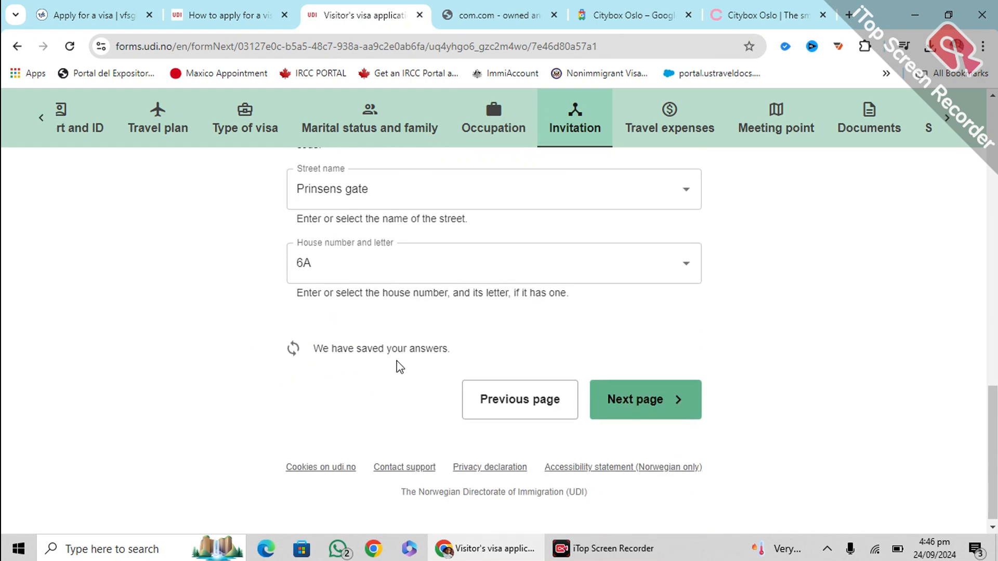
left_click(626, 396)
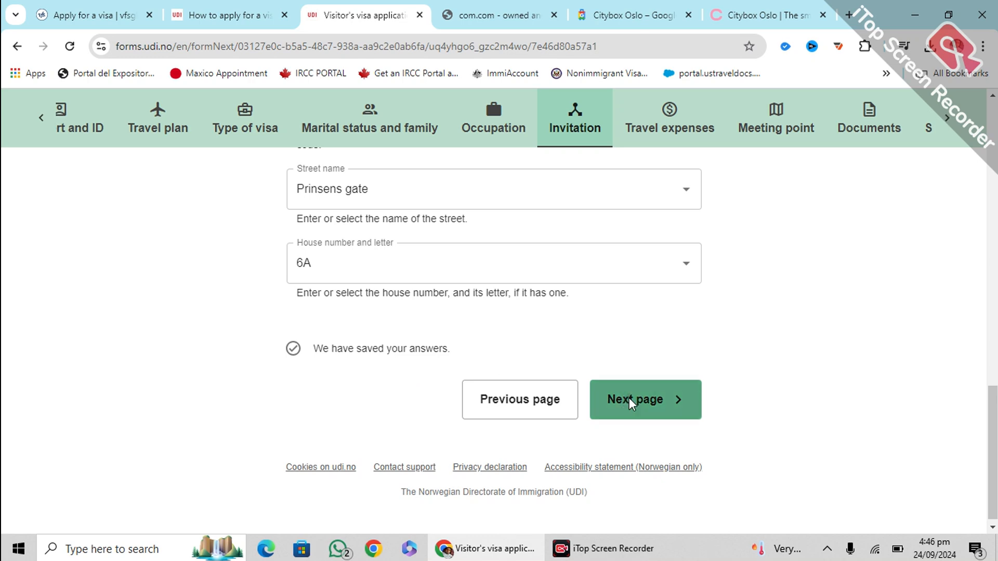
Select 'I'm paying for the trip myself' with Cash and Credit card, then proceed to Meeting point
scroll(406, 356, "down", 1)
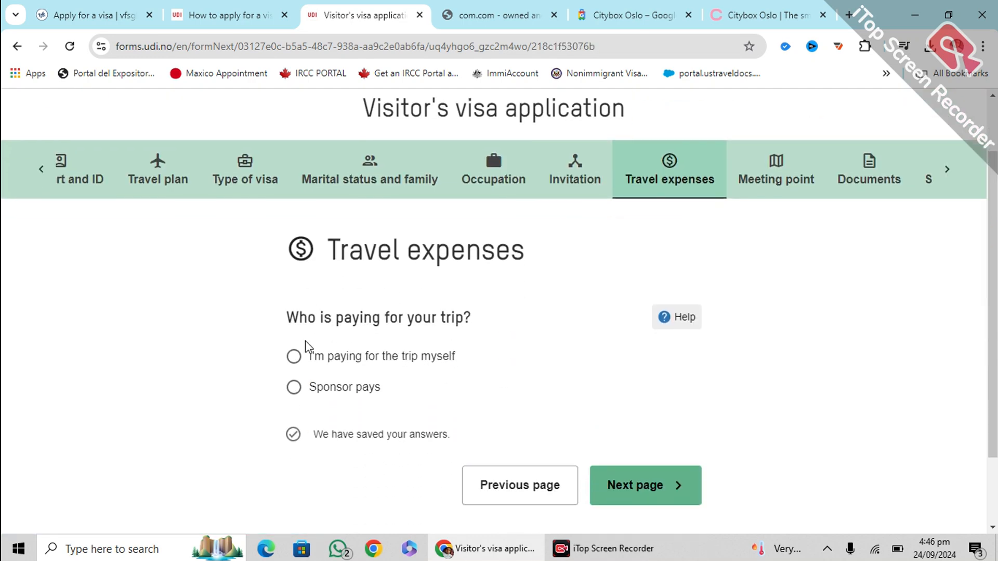
left_click(293, 357)
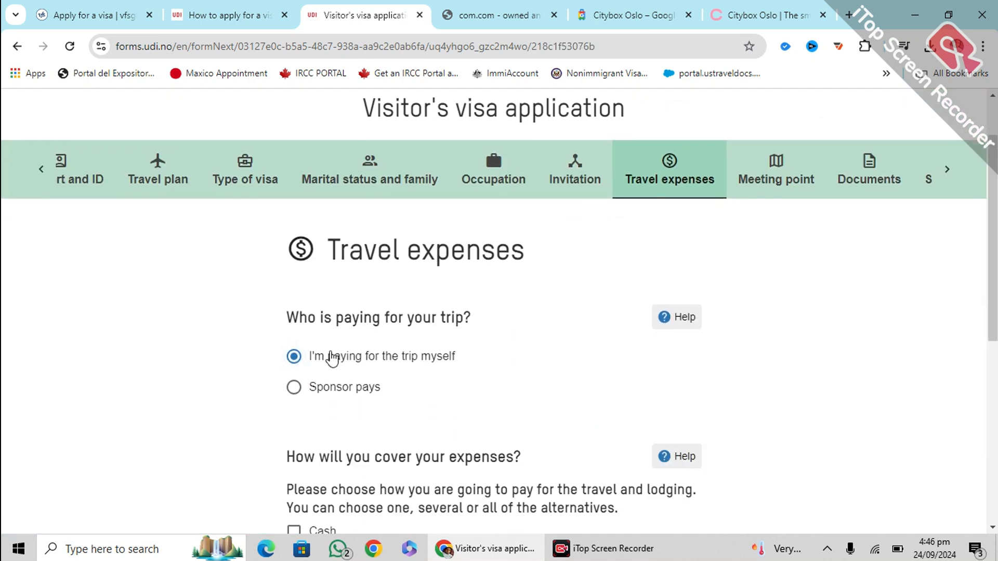
scroll(329, 356, "down", 1)
scroll(291, 322, "down", 1)
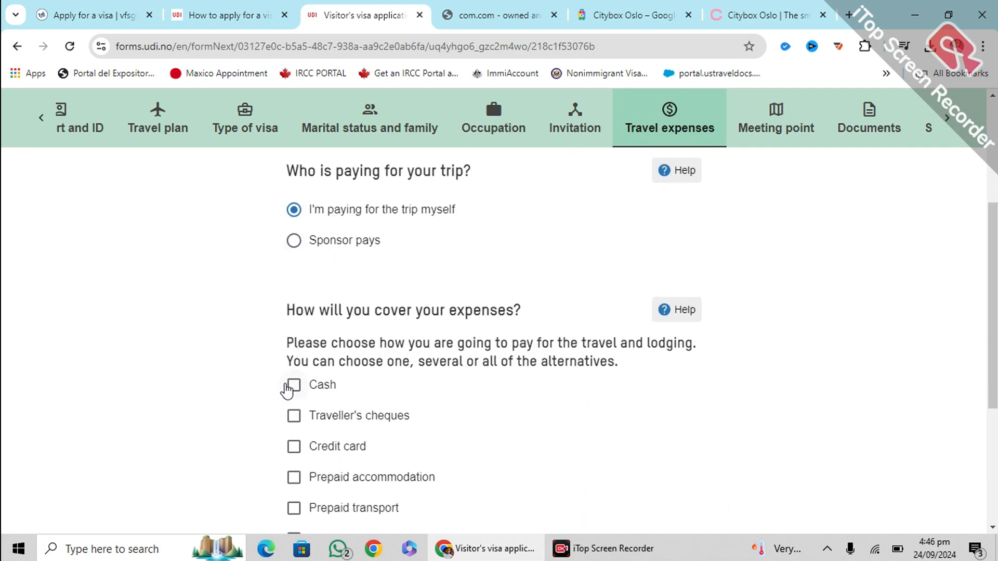
left_click(293, 381)
scroll(316, 362, "down", 2)
left_click(294, 300)
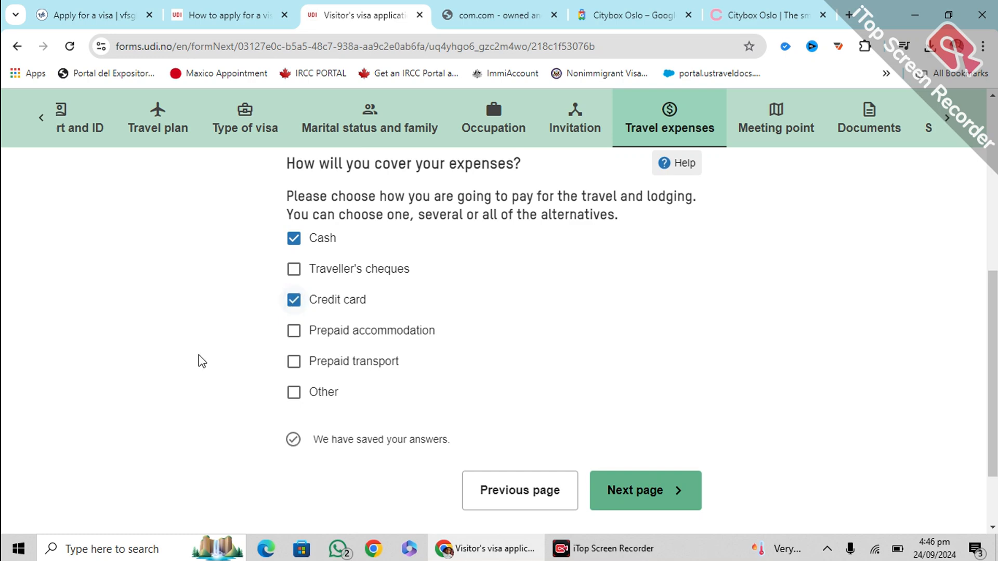
scroll(416, 359, "down", 1)
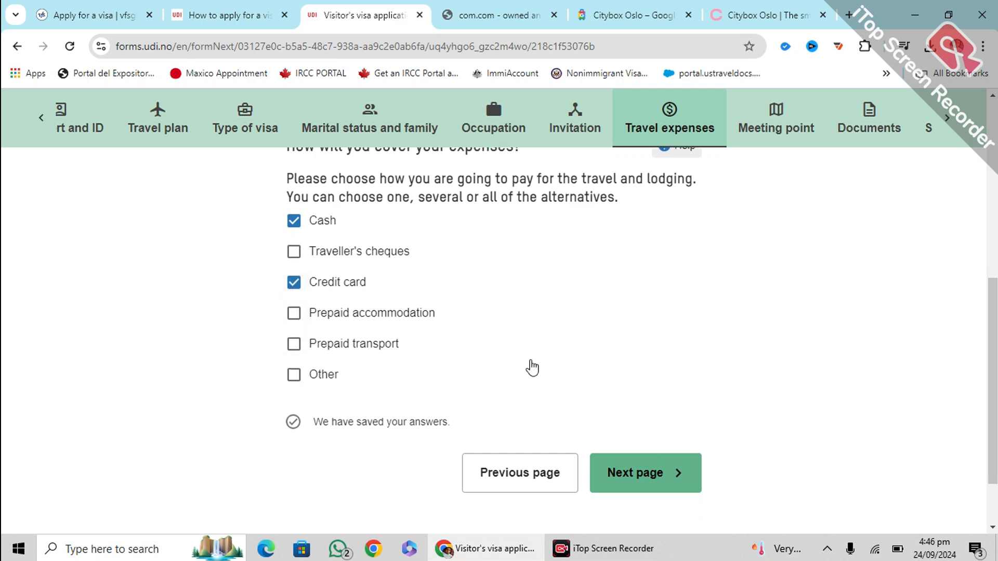
left_click(653, 416)
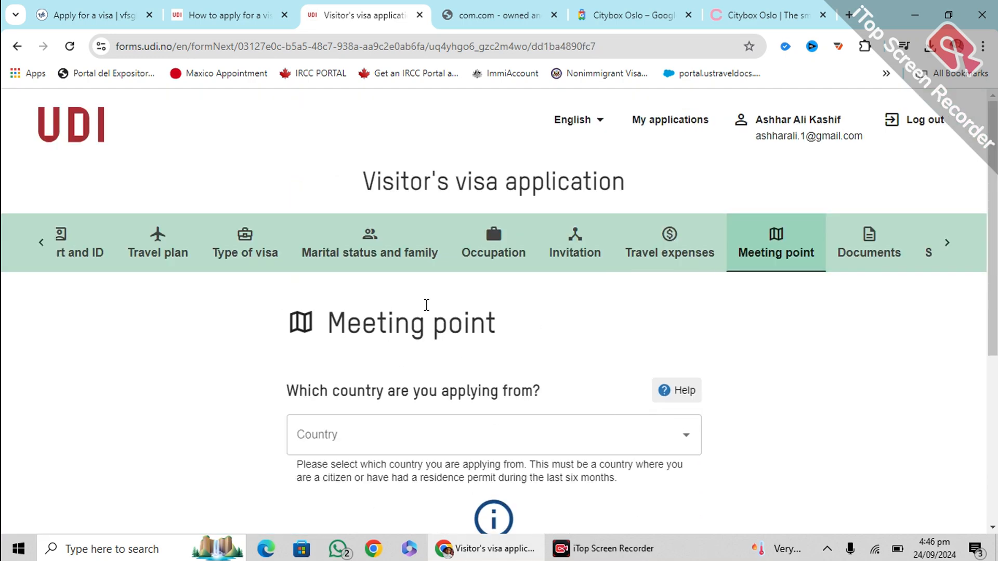
Set Pakistan as the country you are applying from
scroll(484, 305, "down", 3)
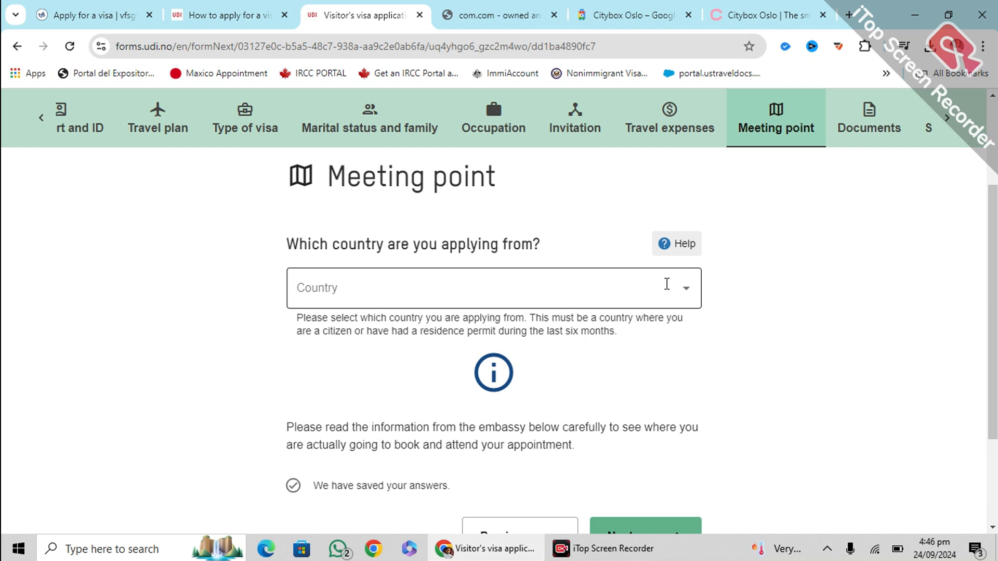
left_click(667, 284)
type("pak")
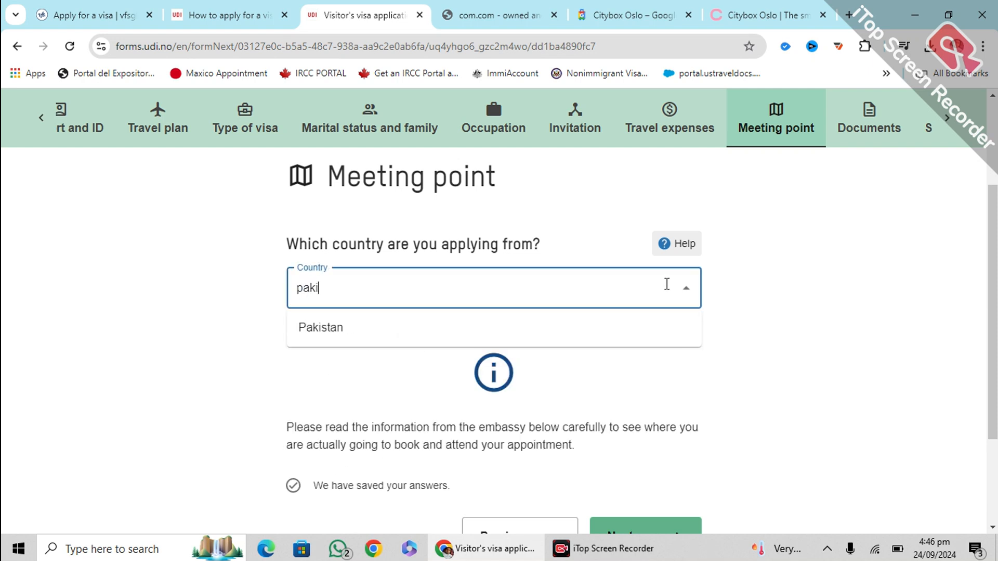
type("i")
left_click(392, 327)
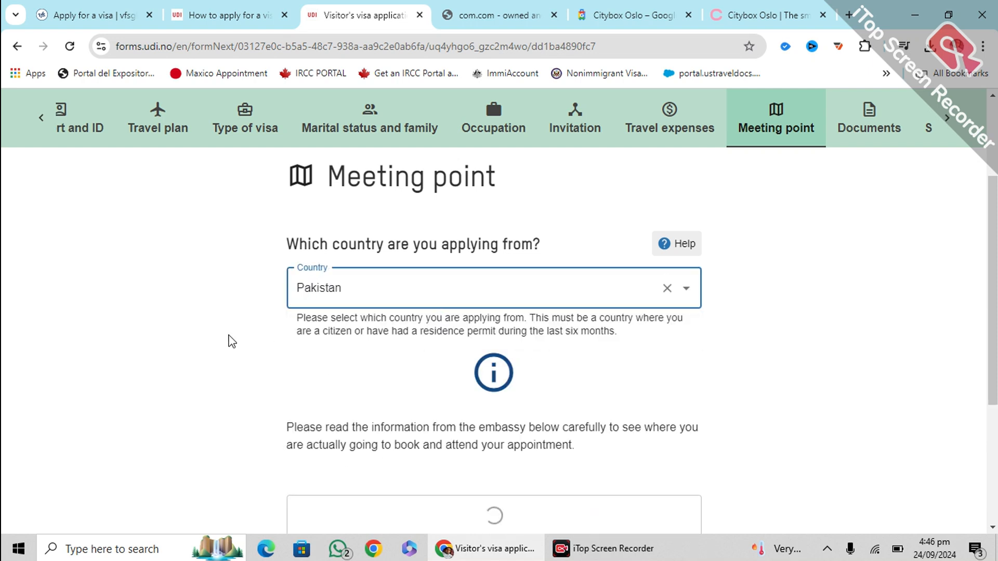
Choose the Royal Norwegian Embassy, Abu Dhabi, and continue to the Summary page
scroll(475, 297, "down", 3)
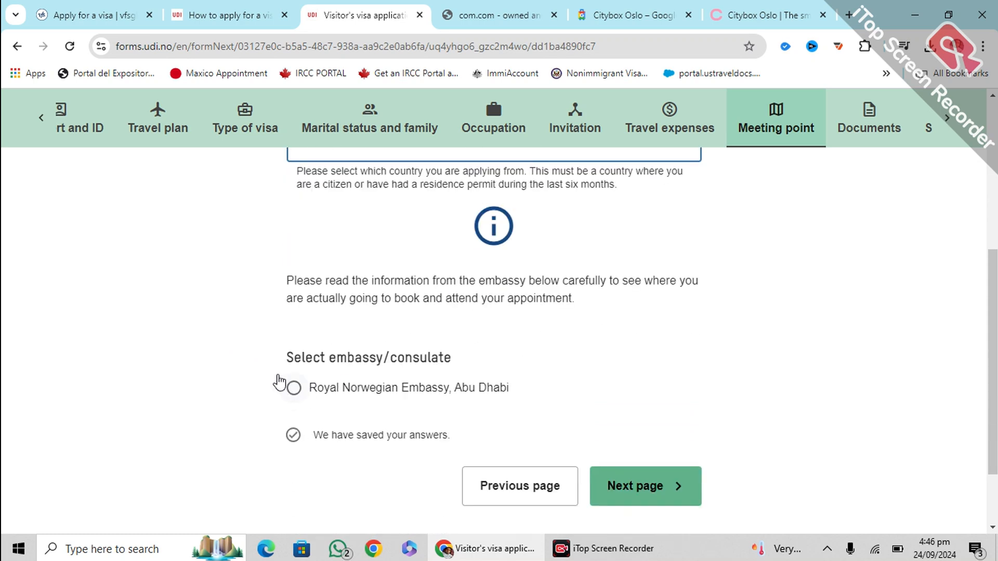
left_click_drag(276, 359, 527, 387)
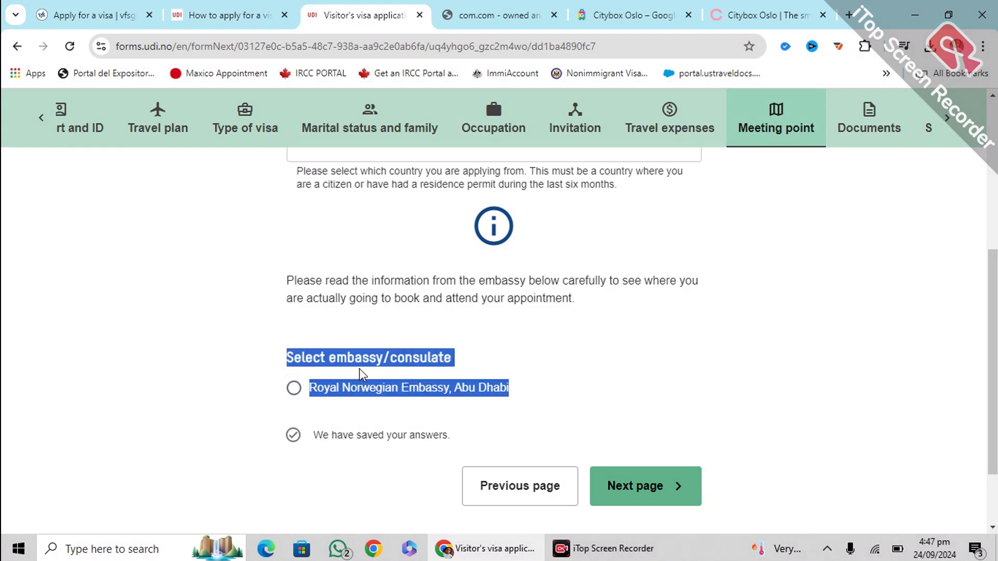
left_click(281, 403)
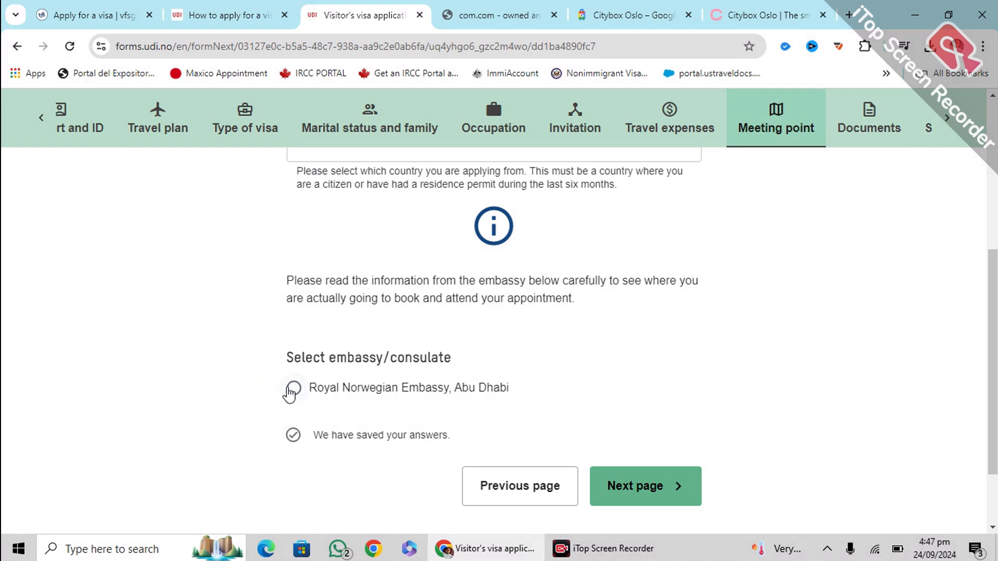
left_click(294, 387)
scroll(216, 353, "down", 10)
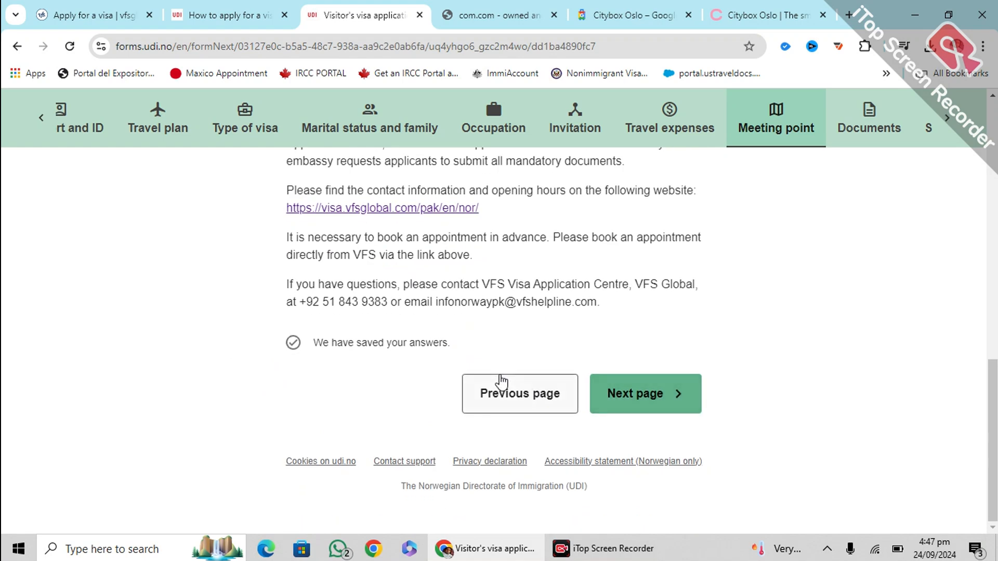
left_click(645, 393)
scroll(245, 283, "down", 3)
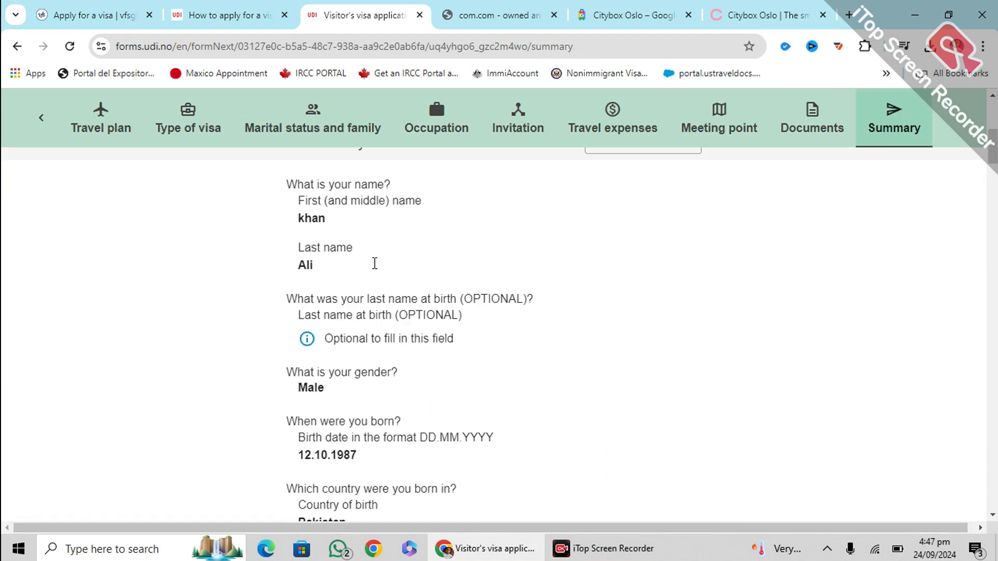
Scroll through the application Summary to review all entered details
scroll(374, 263, "down", 2)
scroll(365, 278, "up", 4)
scroll(370, 285, "down", 3)
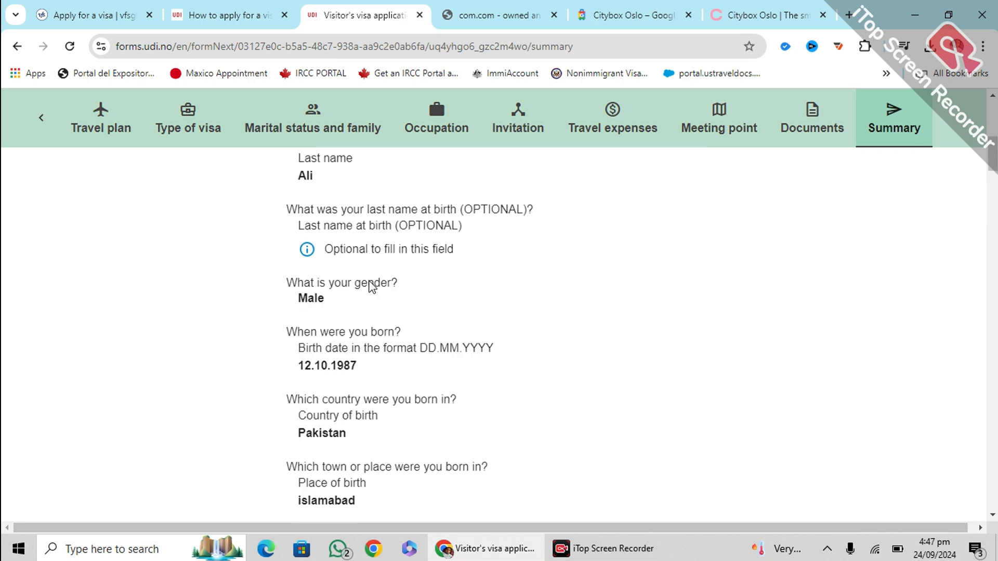
scroll(372, 286, "down", 10)
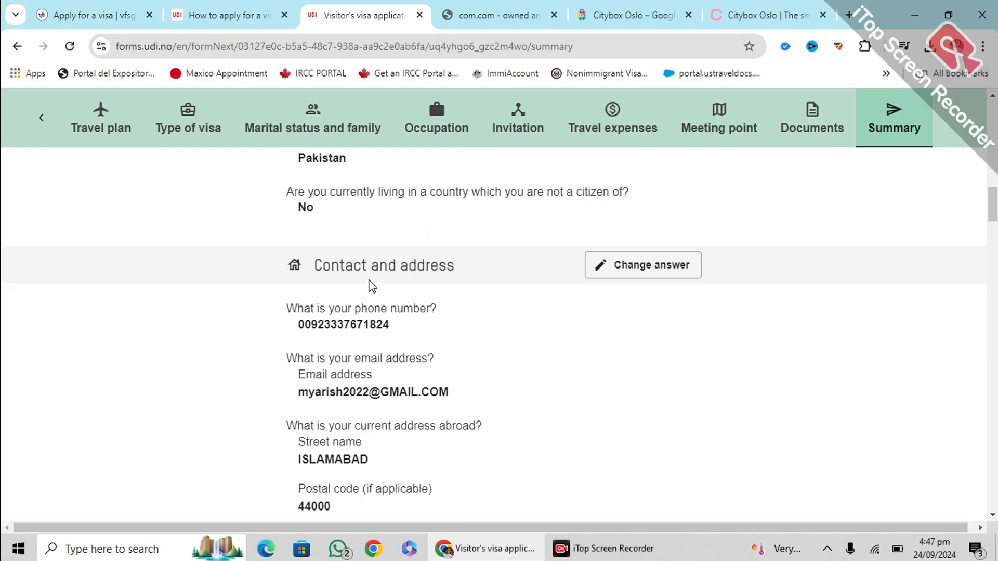
scroll(494, 270, "down", 2)
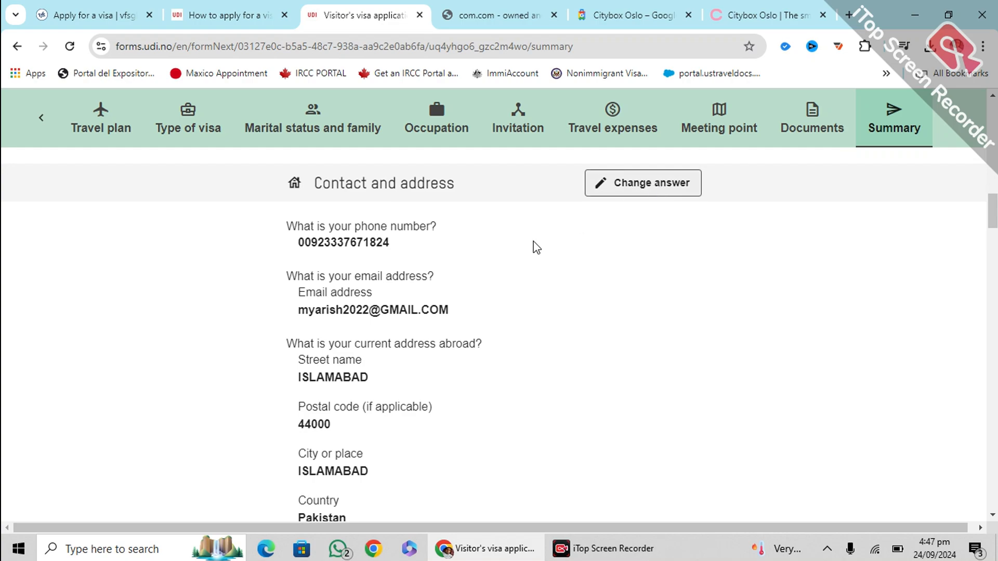
scroll(464, 320, "down", 20)
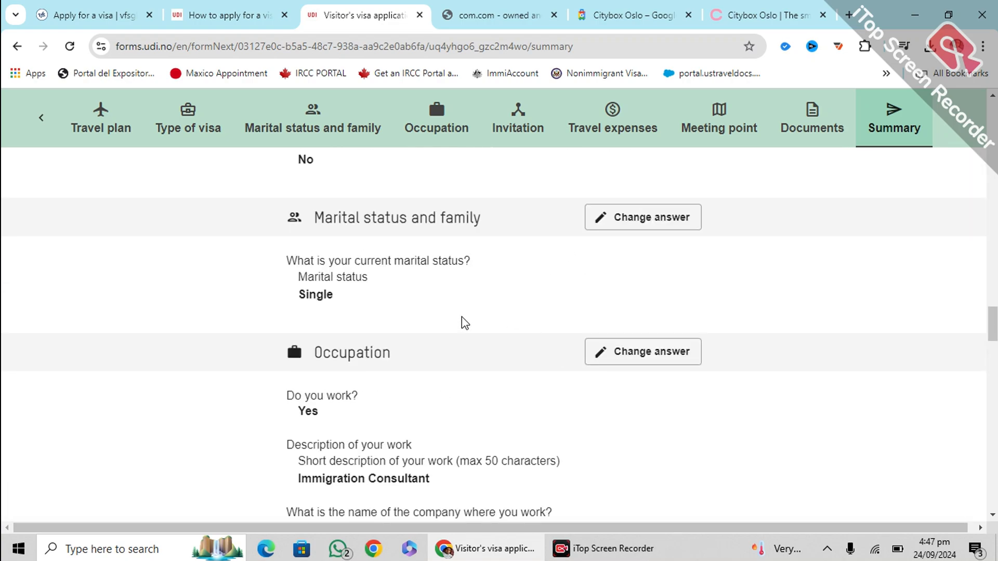
scroll(464, 322, "down", 20)
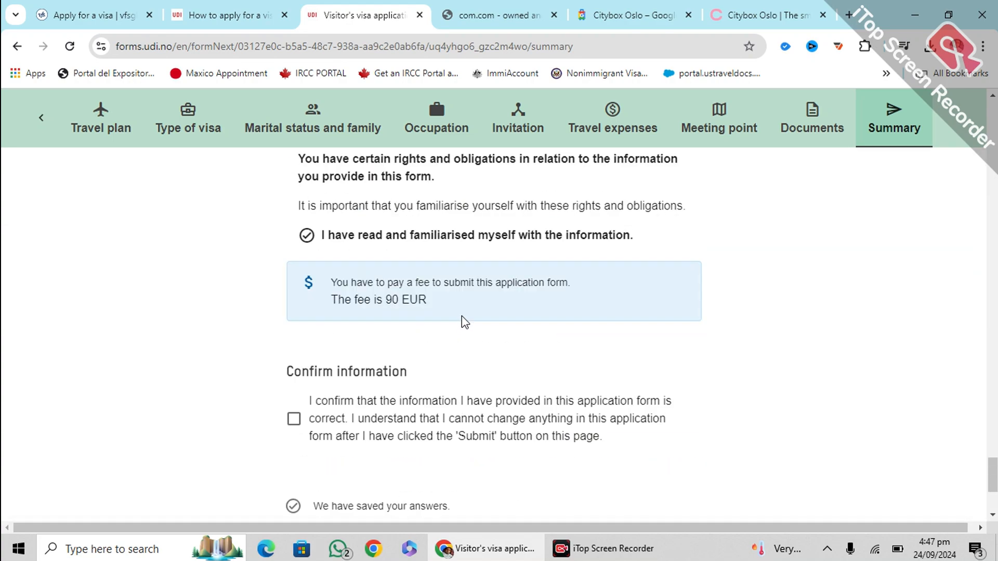
scroll(464, 321, "down", 3)
Confirm the information is correct, then pay and submit the application for the 90 EUR fee
left_click(293, 293)
scroll(463, 295, "up", 10)
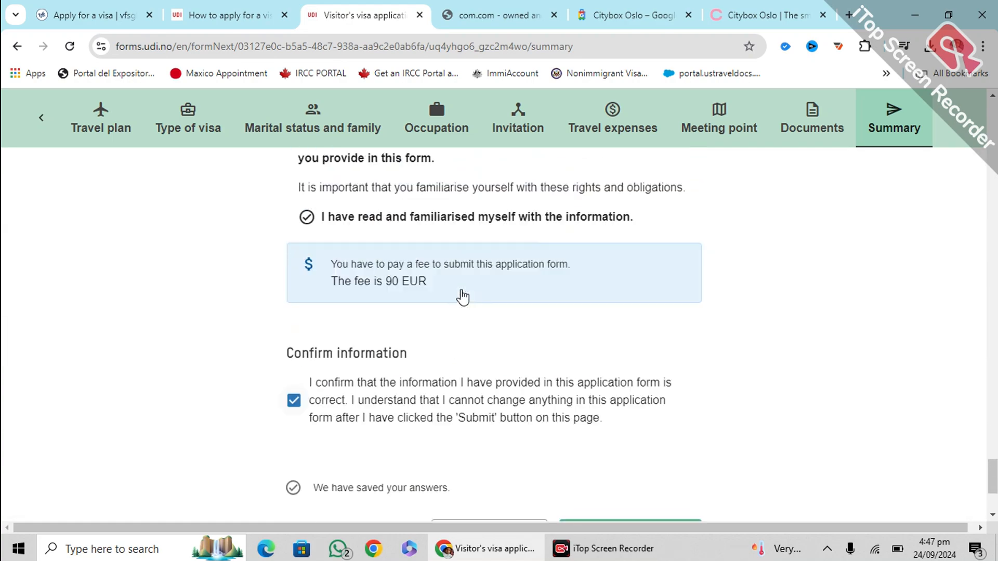
scroll(468, 295, "down", 12)
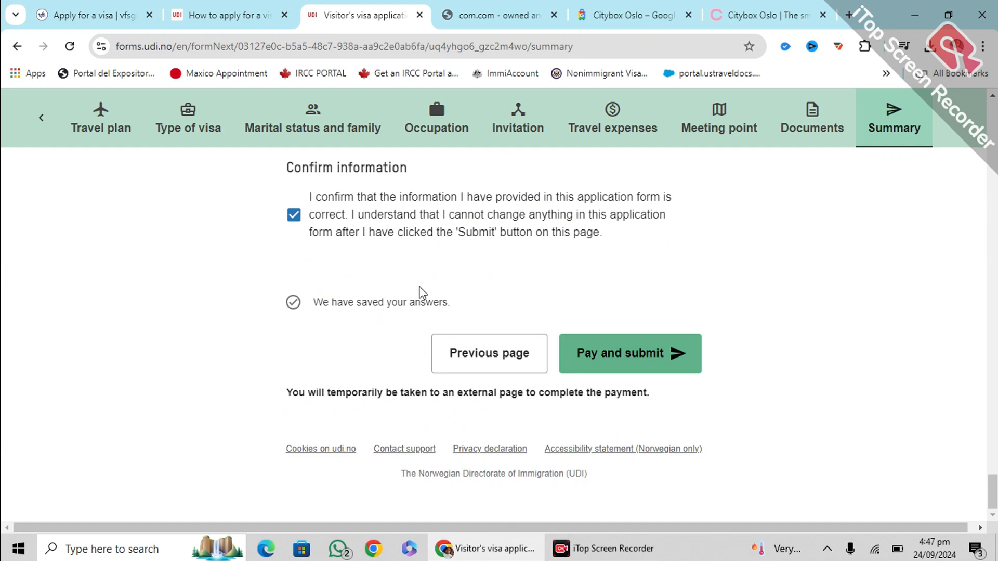
left_click(606, 359)
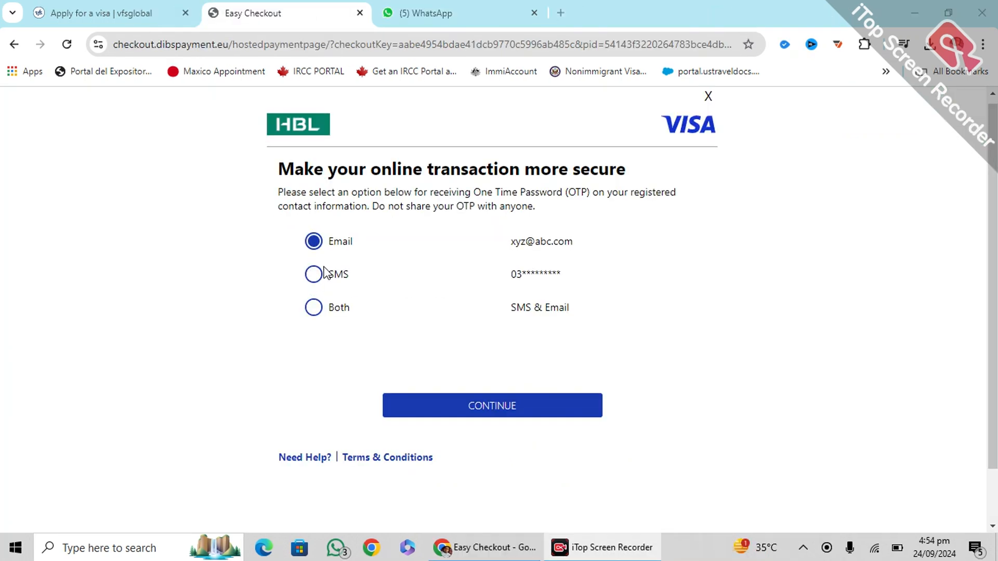
Have the OTP sent by both SMS and email, then continue to card verification
left_click(314, 310)
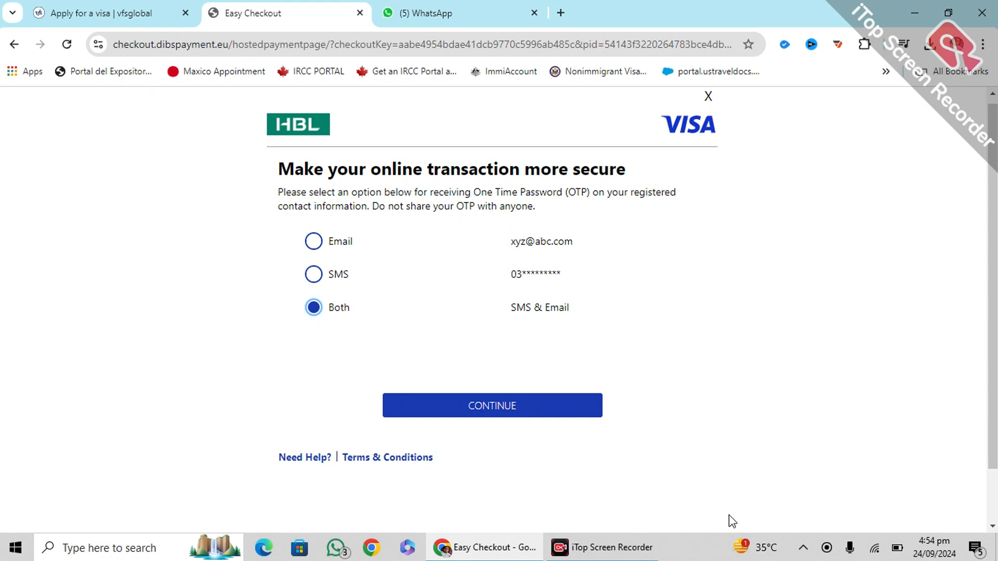
left_click(508, 413)
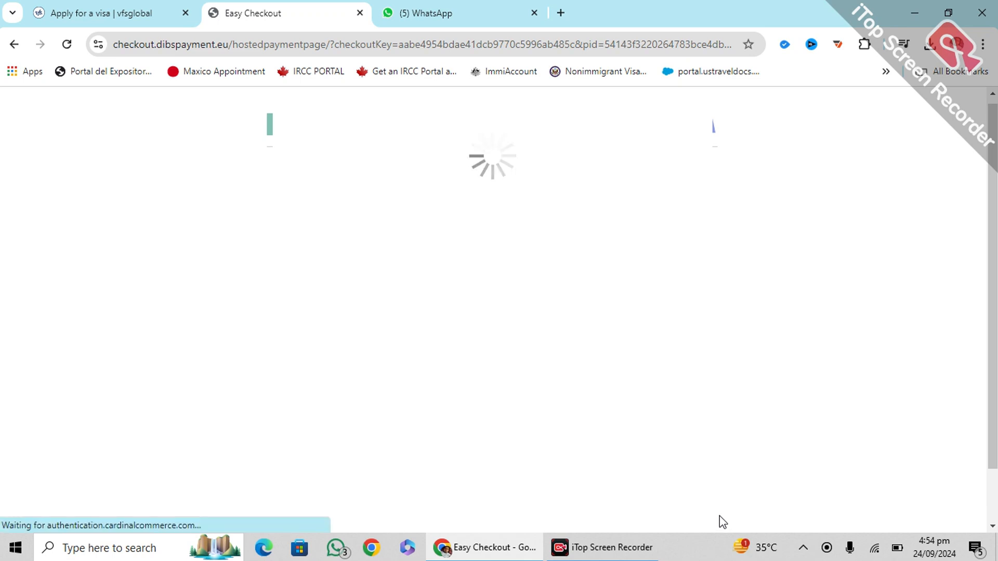
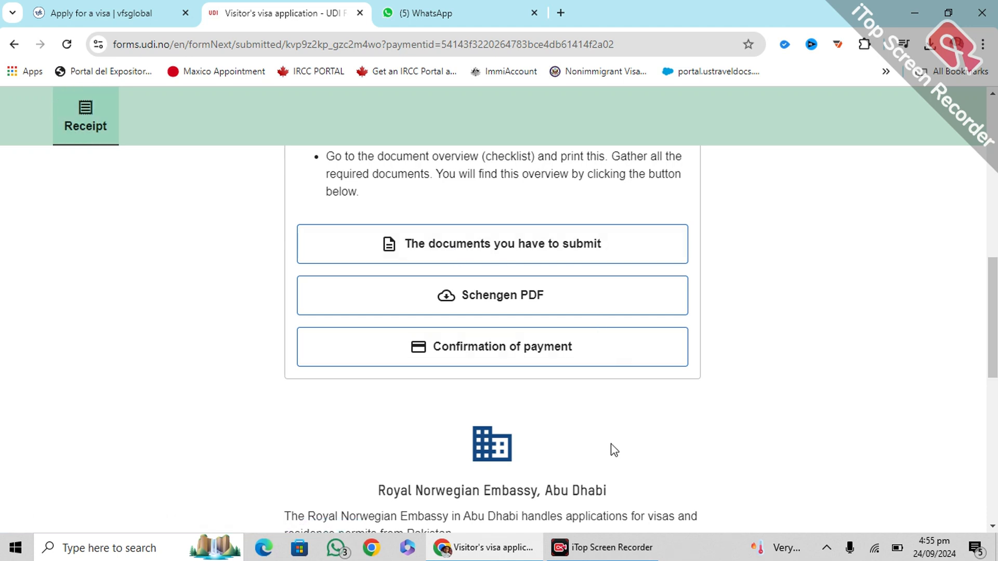
Open 'The documents you have to submit' and get the checklist for applicants from Pakistan
left_click(503, 245)
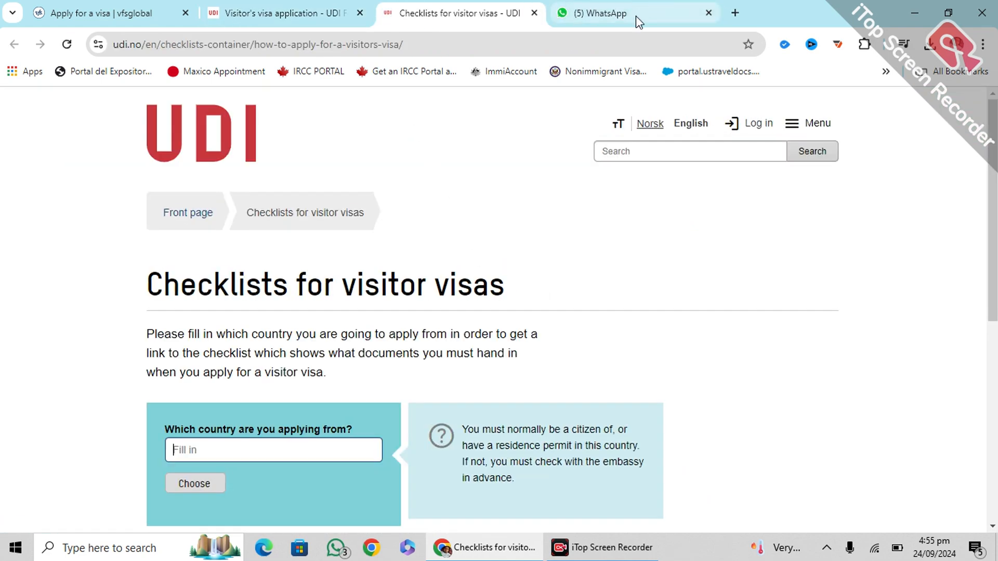
type("paki")
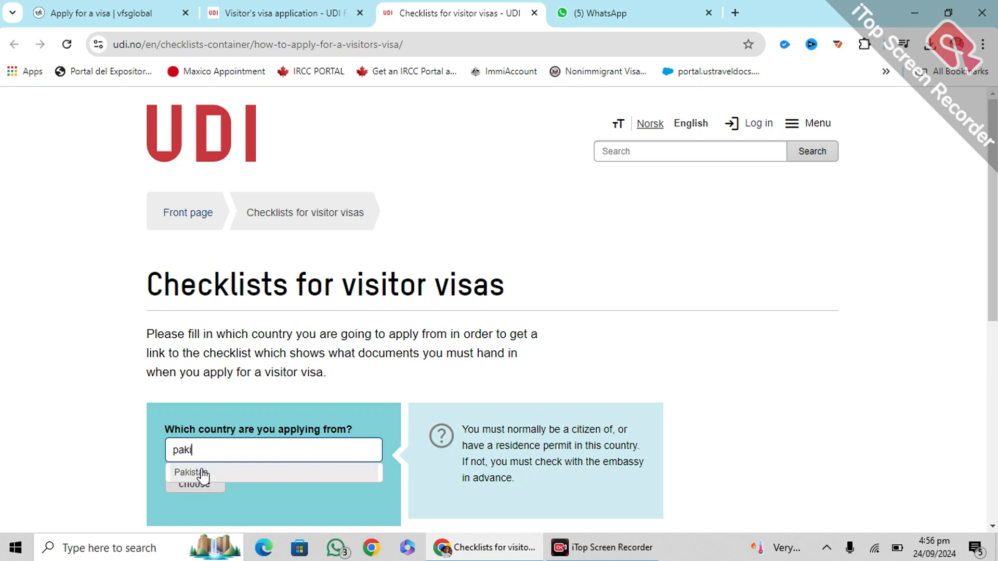
left_click(203, 474)
left_click(196, 483)
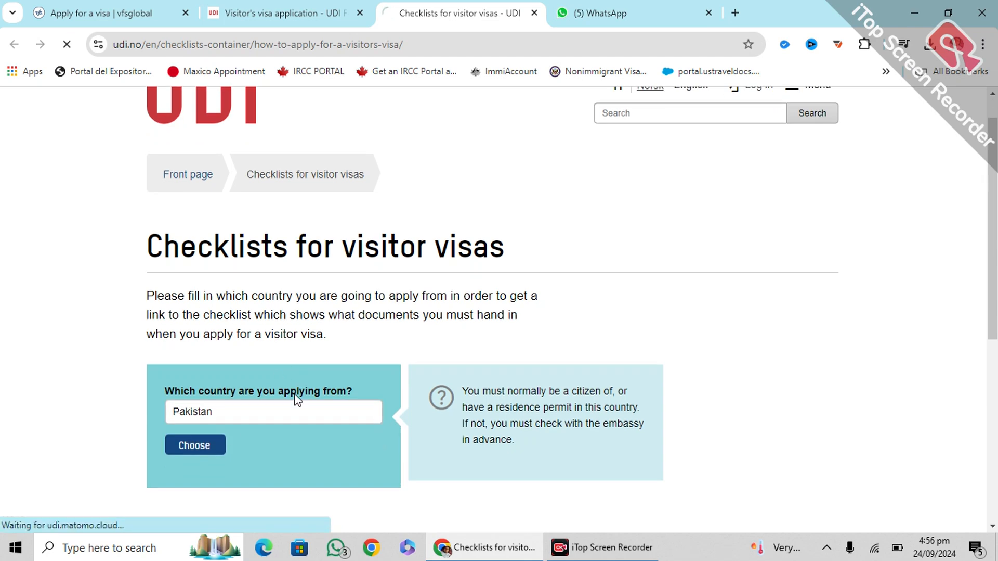
Open Pakistan's visitor's visa checklist in a new tab and view the Norway in Pakistan page
scroll(382, 368, "down", 5)
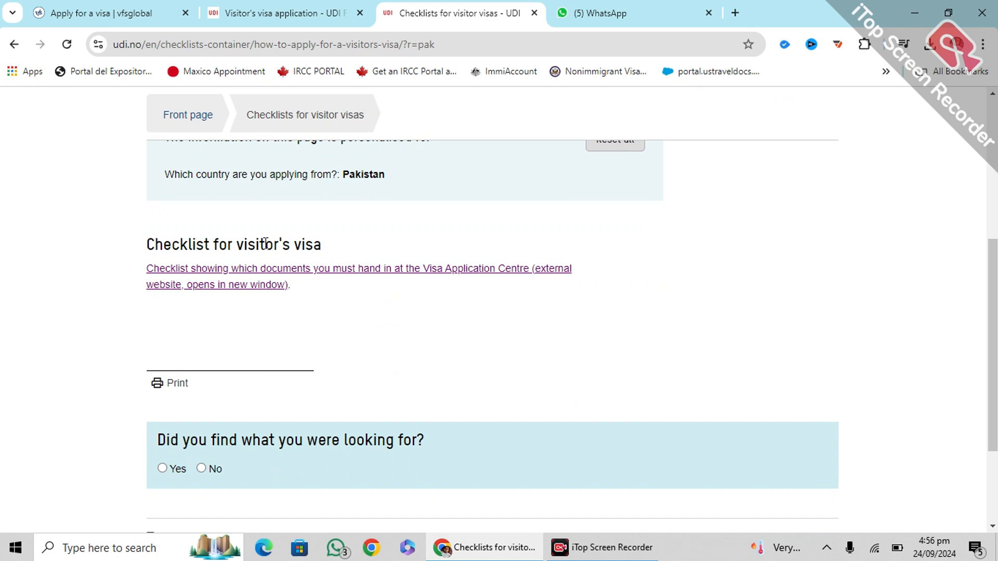
scroll(271, 260, "down", 3)
scroll(314, 375, "up", 6)
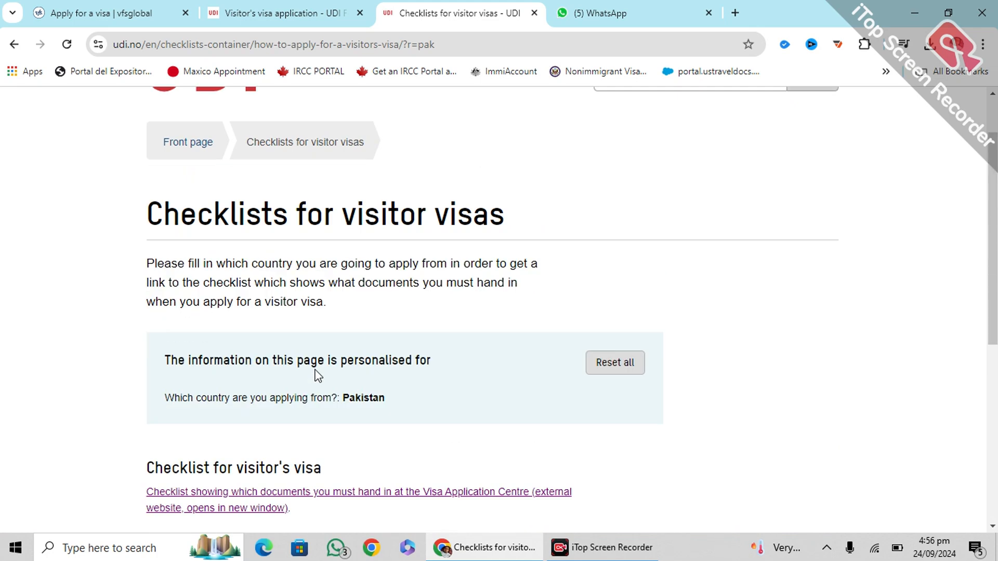
scroll(316, 374, "down", 1)
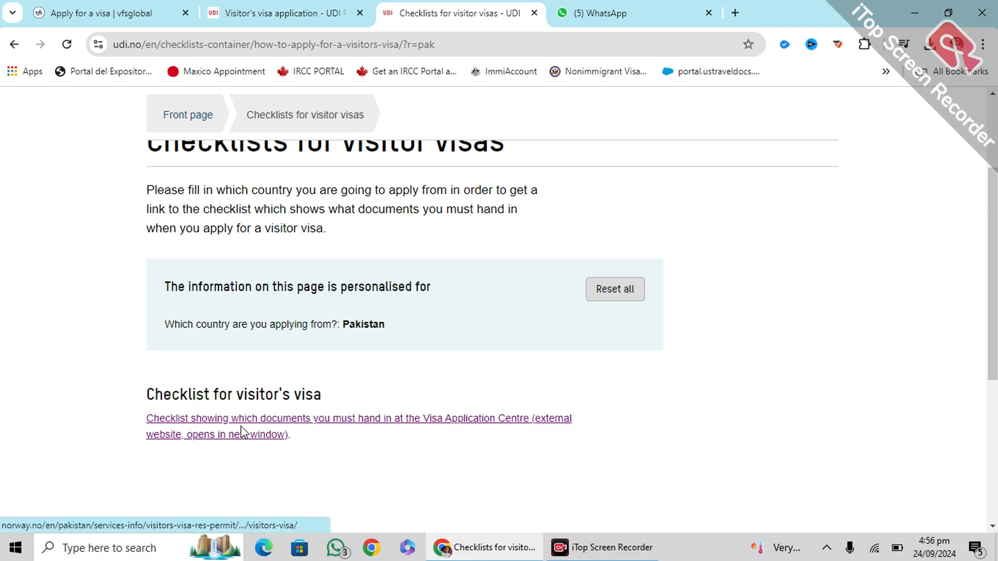
scroll(252, 387, "up", 1)
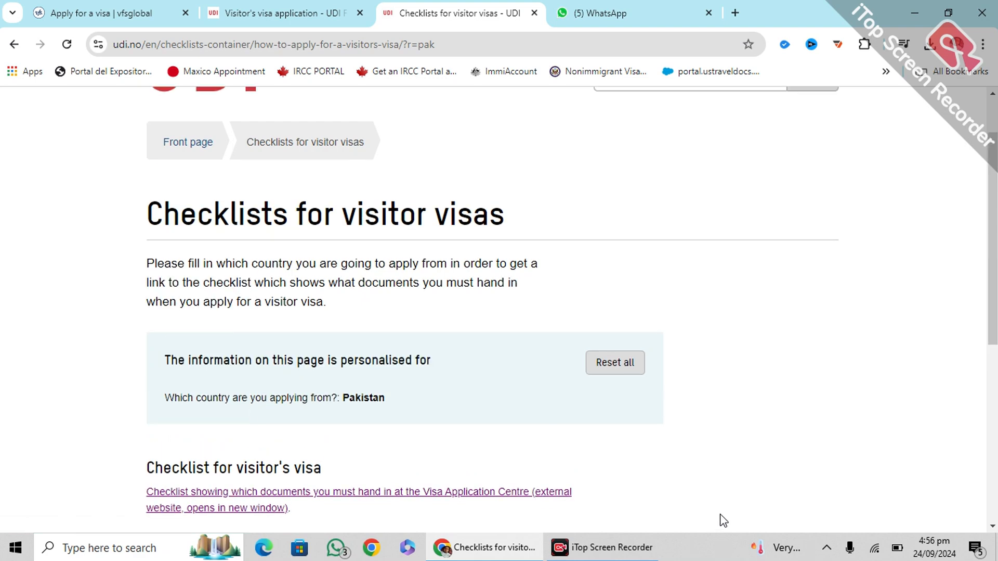
scroll(725, 518, "down", 3)
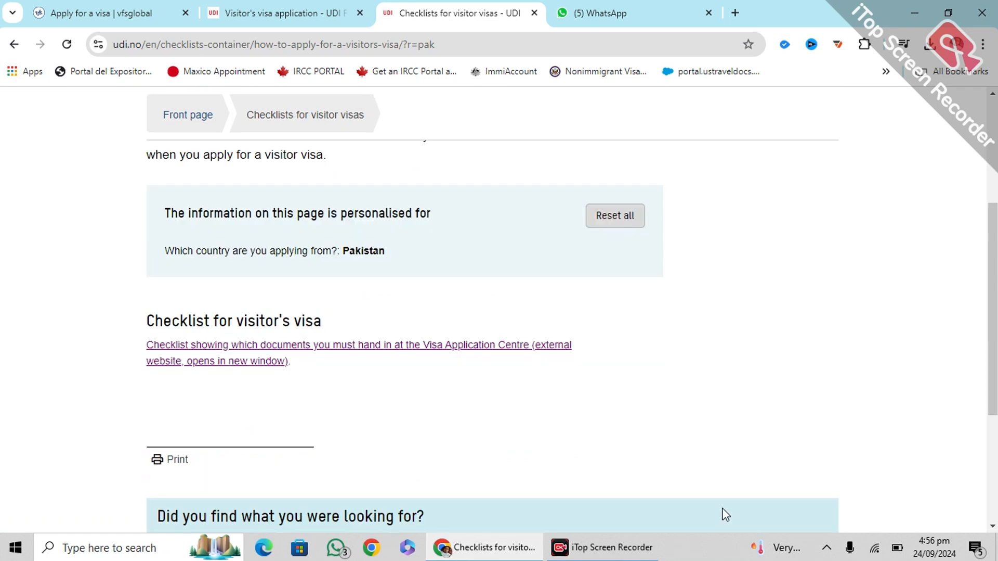
left_click(199, 372)
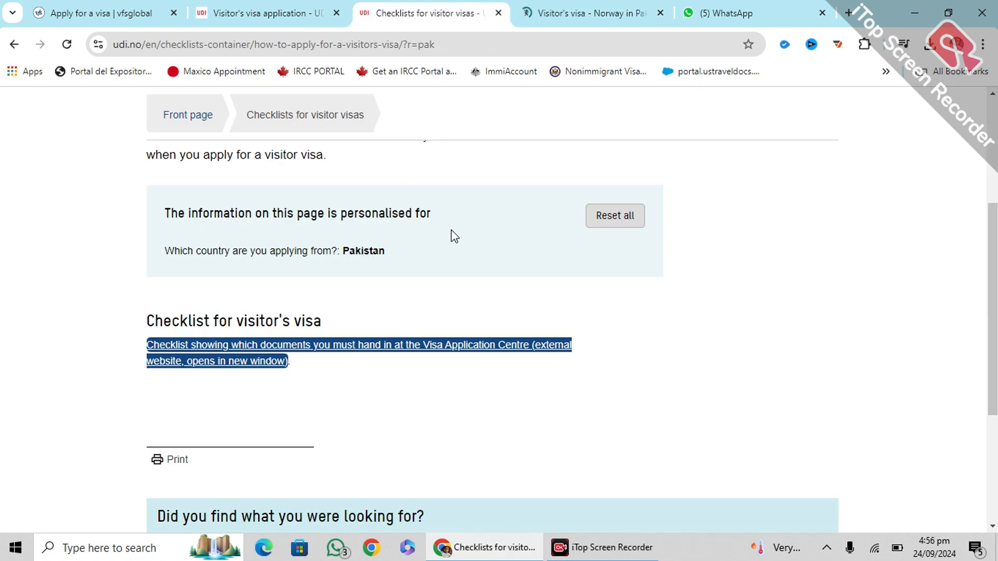
left_click(576, 8)
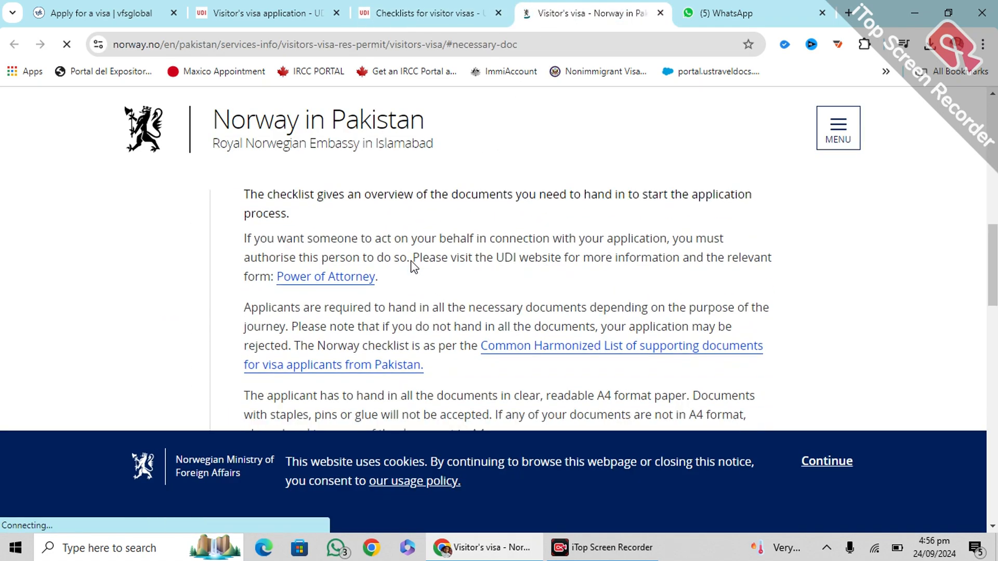
Skim the Norway in Pakistan documents page, then return to the UDI visitor's visa application receipt
scroll(414, 266, "down", 5)
scroll(437, 136, "up", 2)
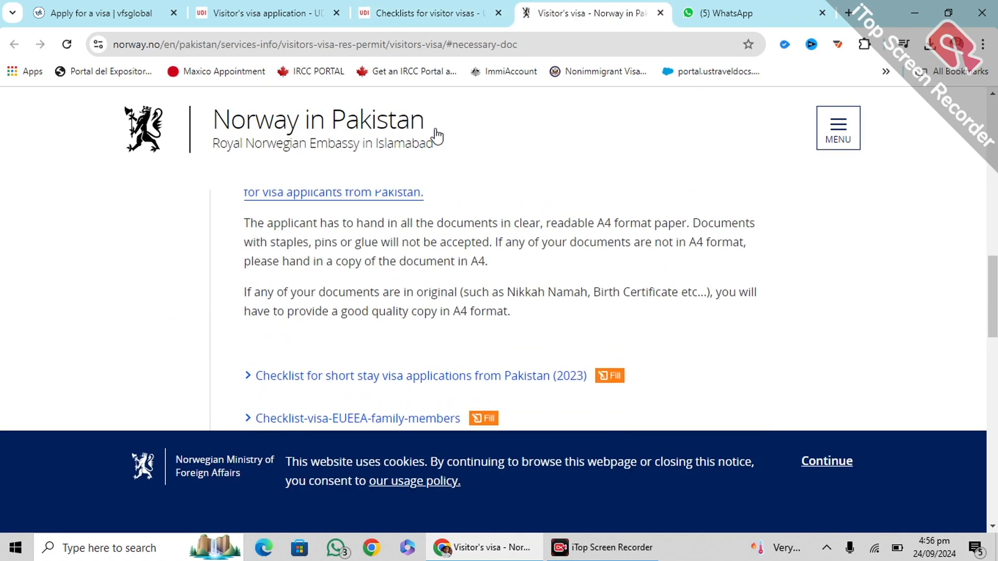
left_click(464, 7)
scroll(305, 295, "down", 4)
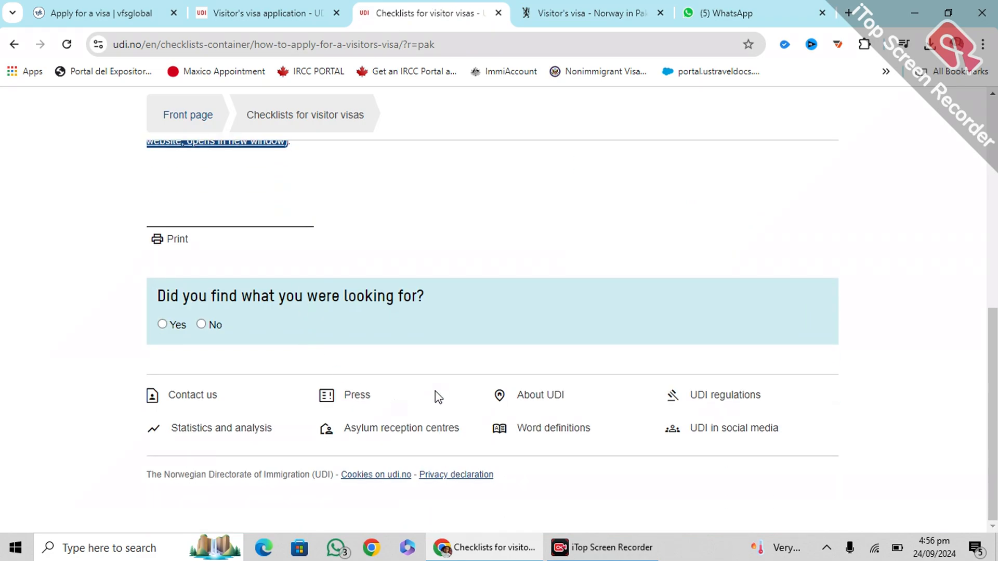
scroll(421, 387, "up", 9)
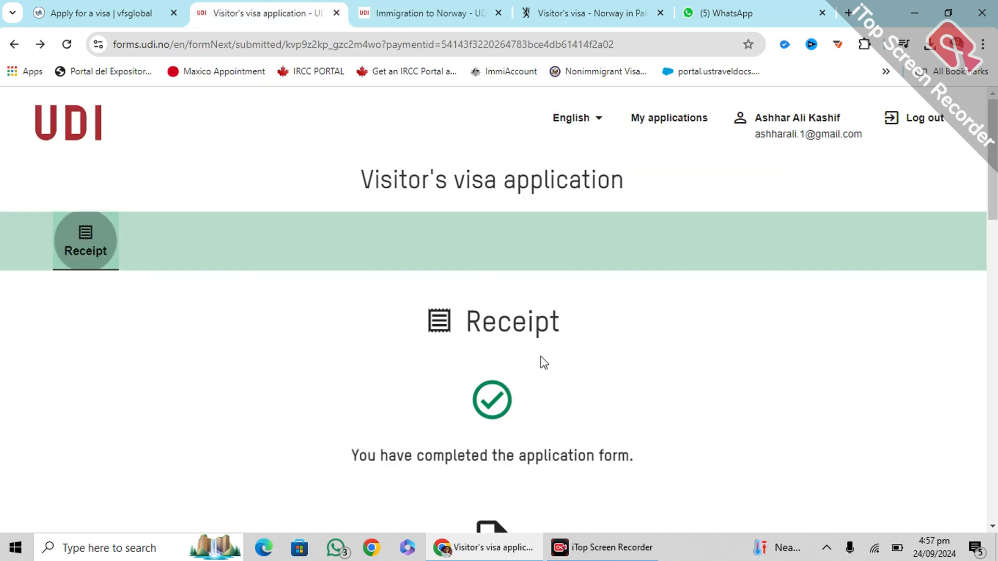
scroll(543, 362, "down", 8)
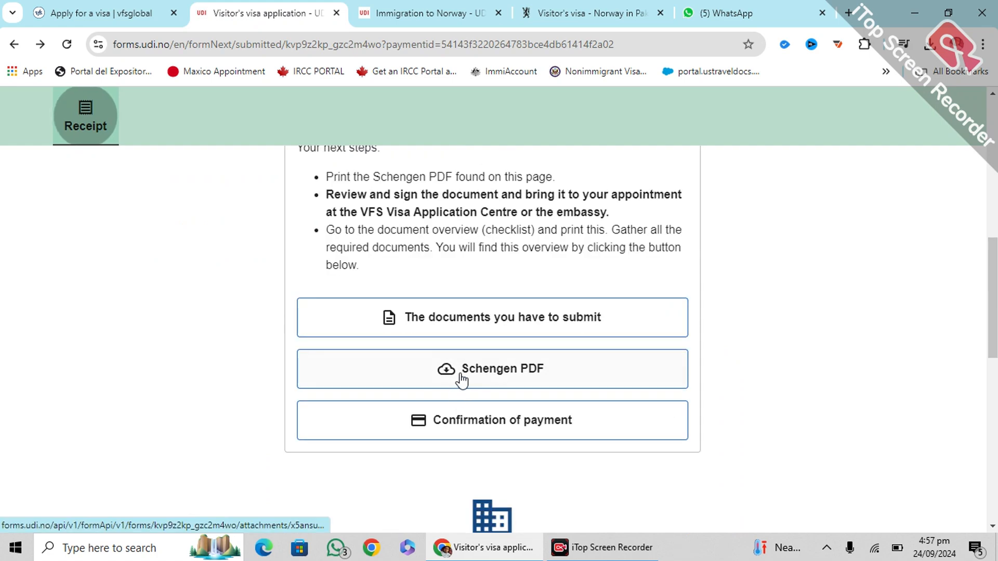
Open the application's Schengen PDF, then open the documents-to-submit checklist from the receipt
left_click(468, 372)
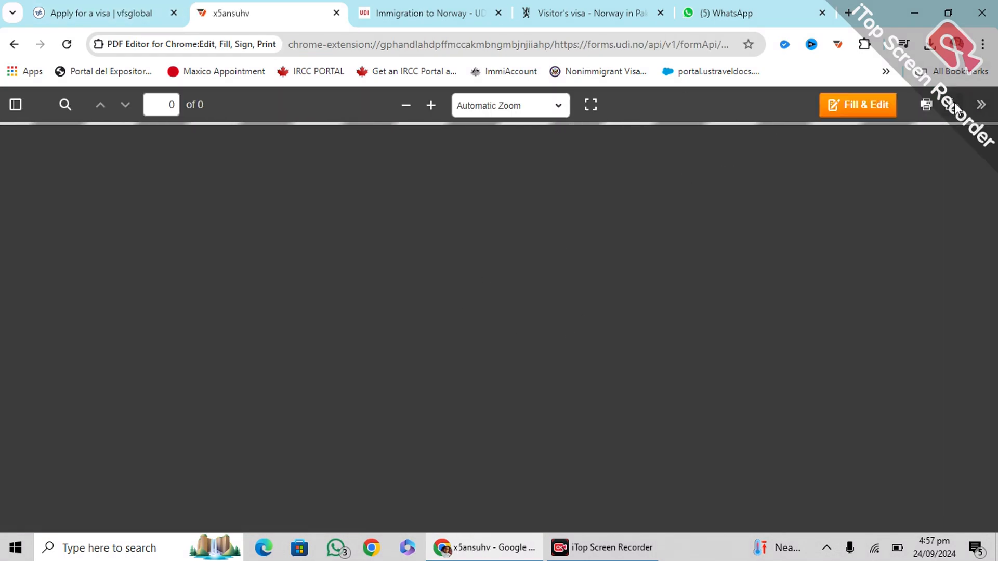
left_click(409, 12)
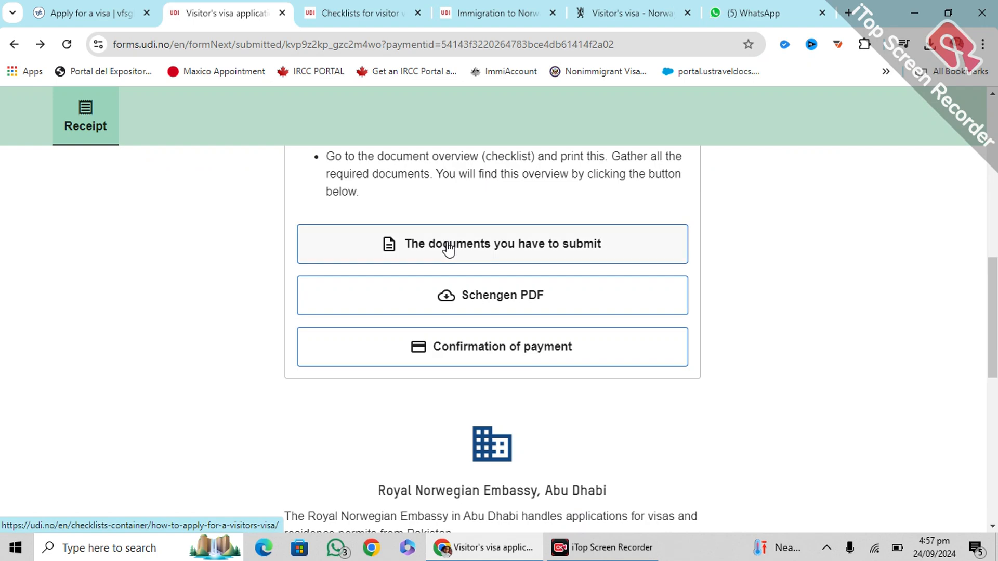
left_click(475, 249)
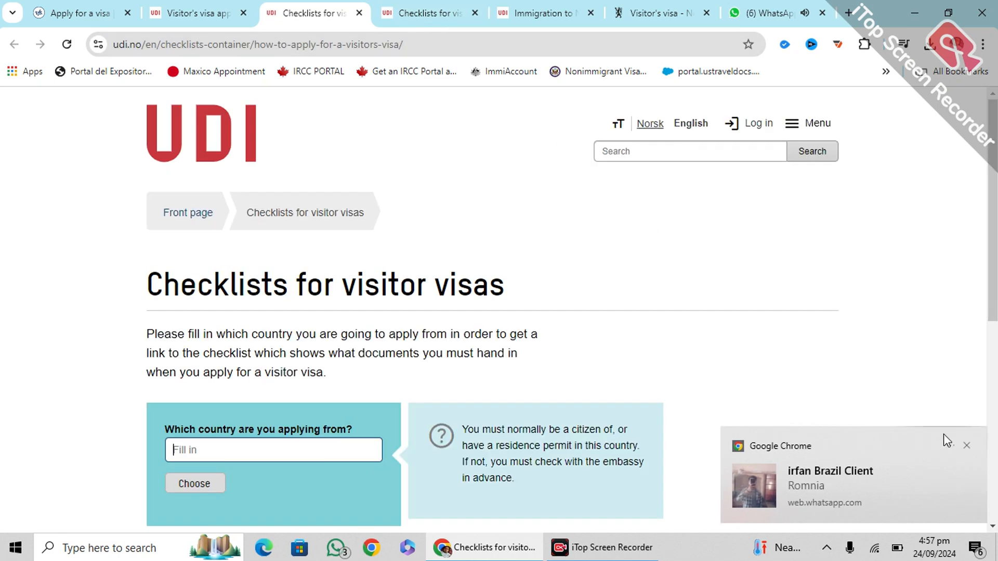
Dismiss the chat notification and scroll through the Norway in Pakistan visitor's visa guide
left_click(969, 445)
scroll(384, 311, "down", 4)
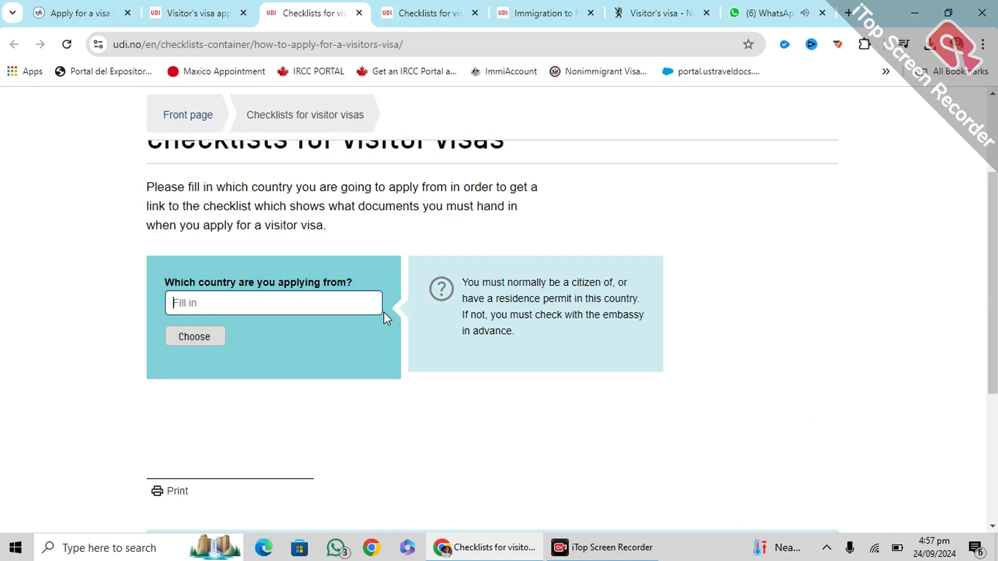
scroll(336, 286, "down", 3)
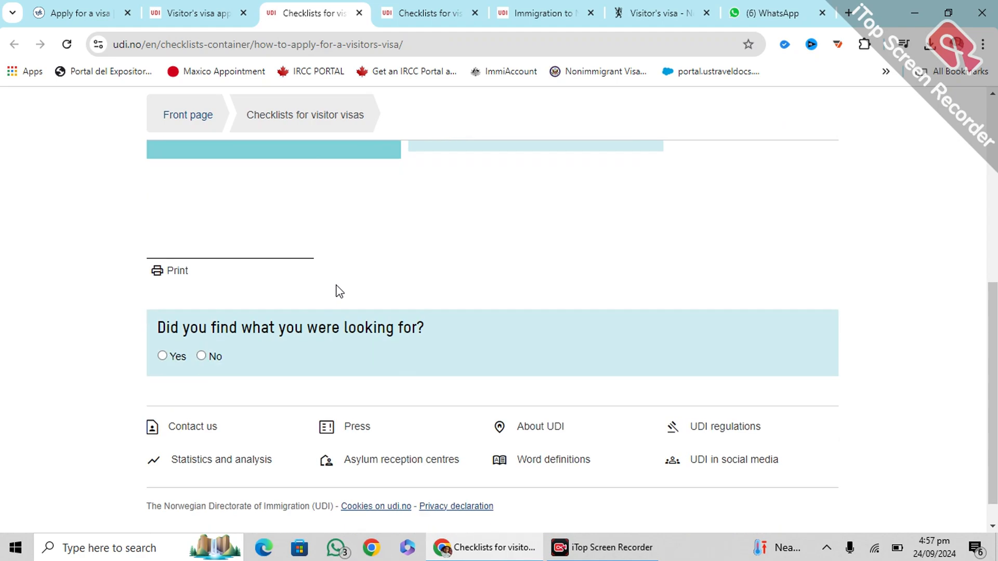
left_click(644, 13)
scroll(441, 280, "up", 6)
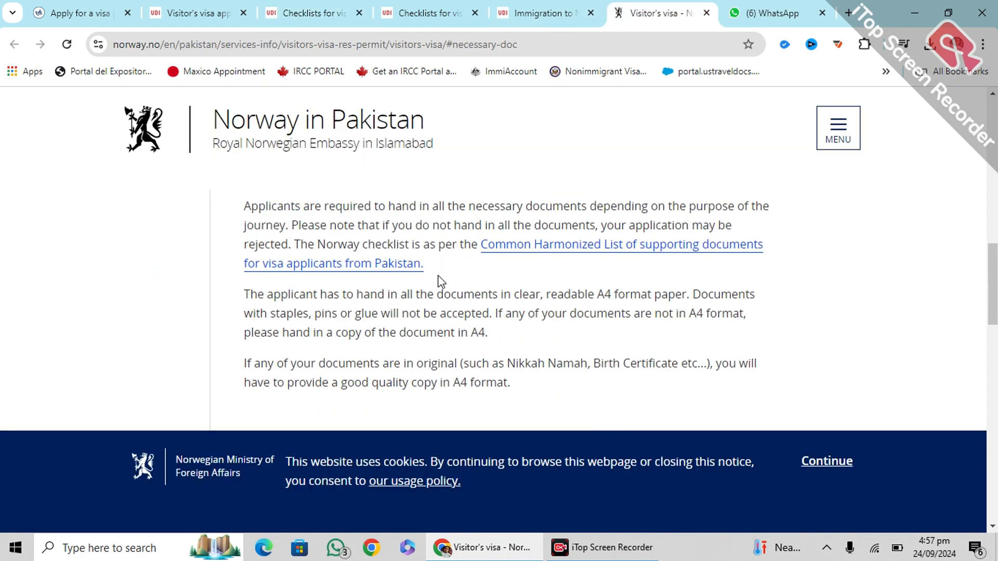
scroll(442, 281, "down", 12)
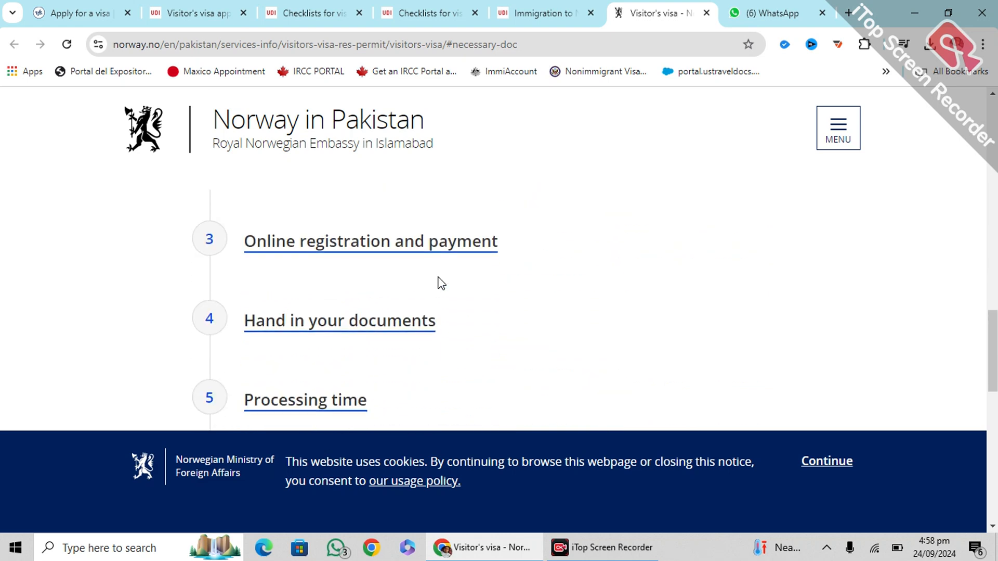
scroll(436, 283, "up", 3)
scroll(436, 285, "down", 5)
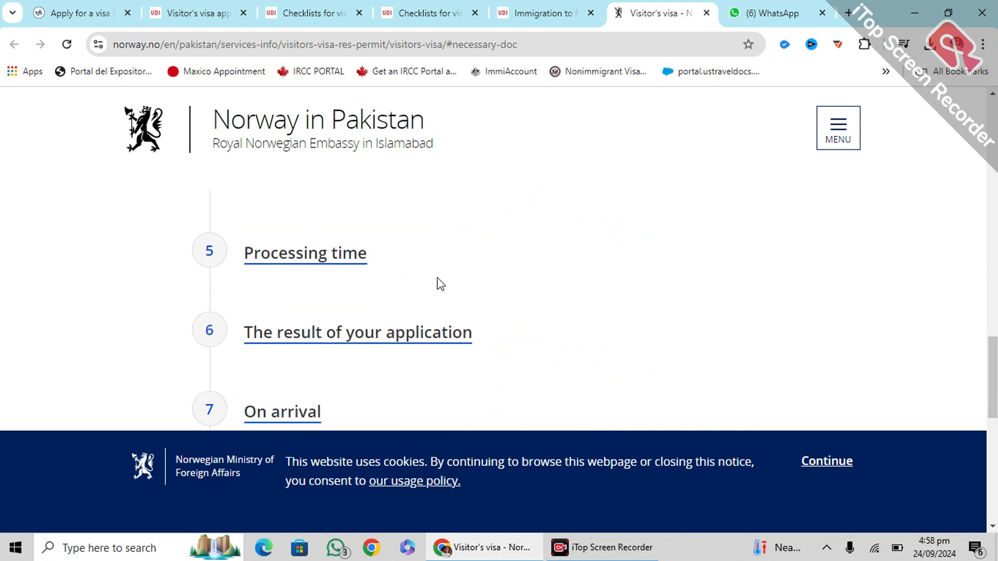
scroll(439, 283, "up", 2)
scroll(333, 257, "up", 4)
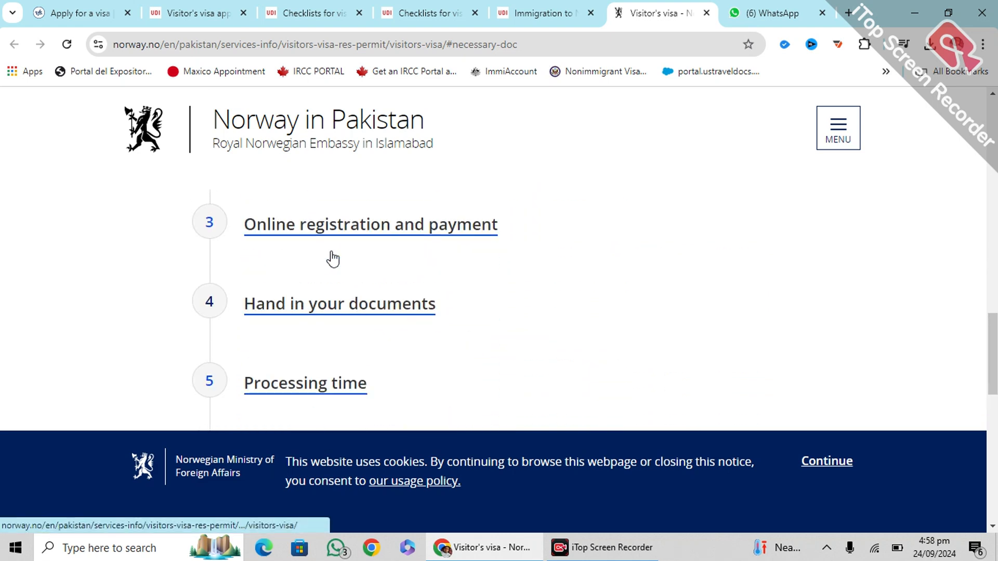
scroll(339, 258, "down", 3)
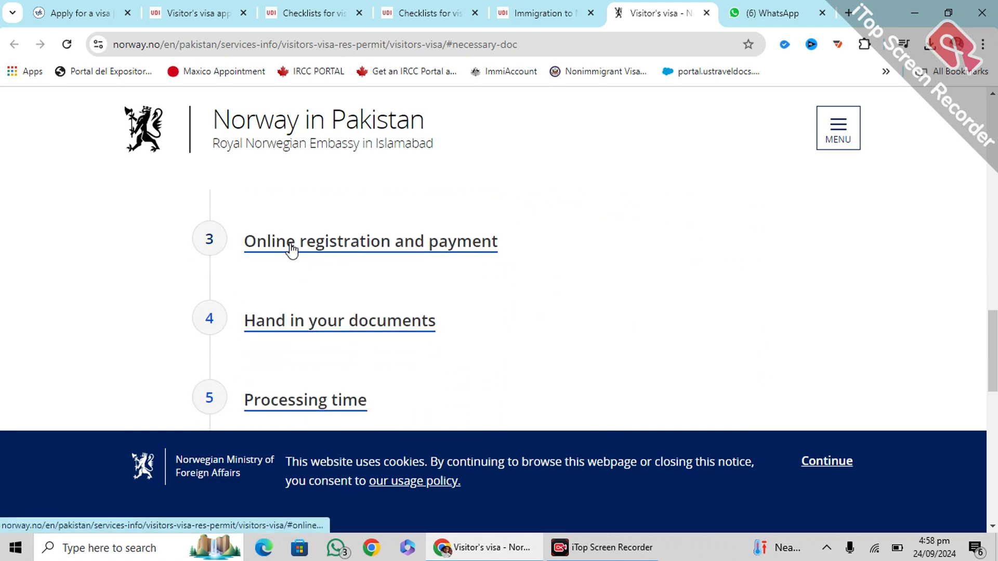
scroll(374, 259, "down", 1)
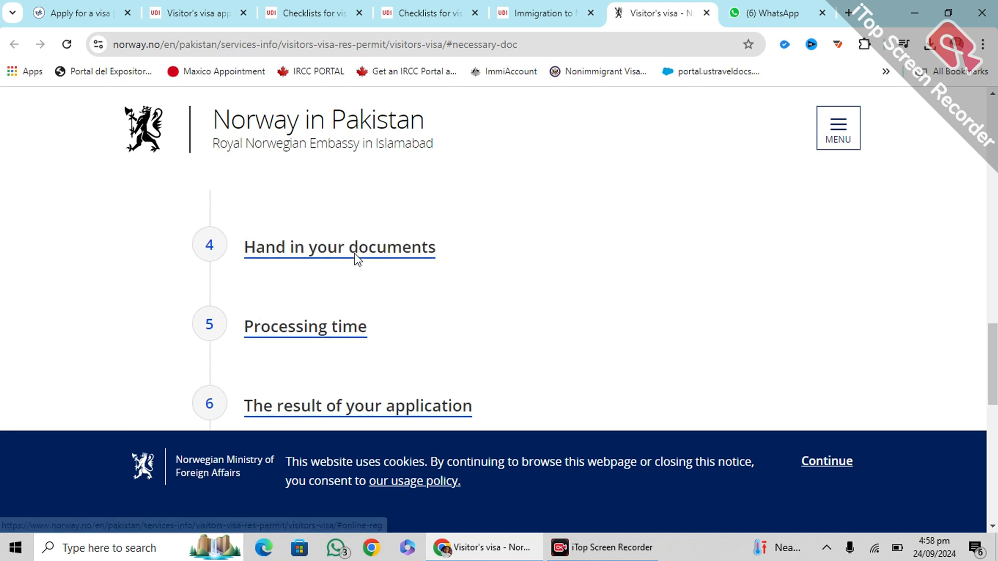
Expand the 'Hand in your documents' and 'Processing time' steps to read them
left_click(299, 255)
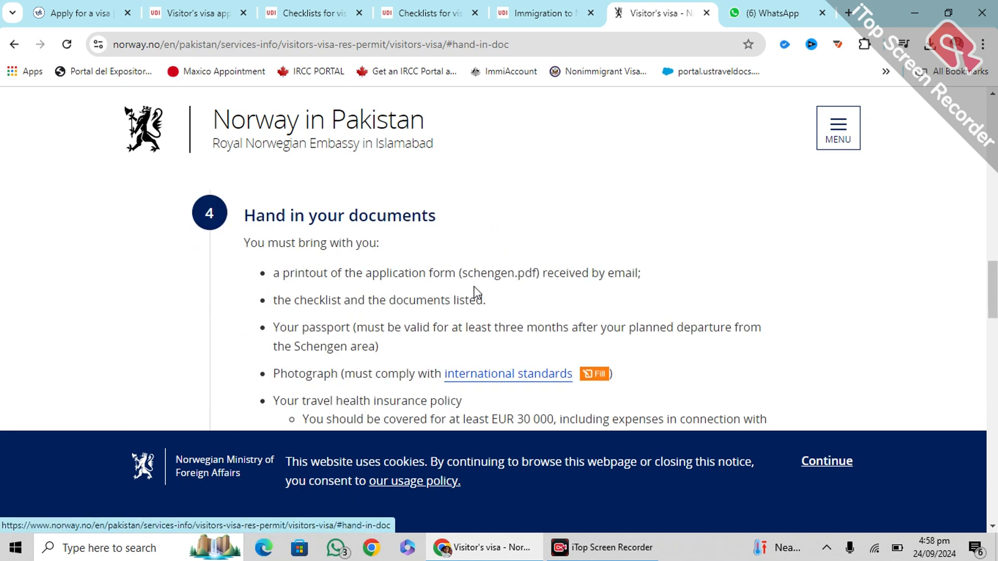
scroll(468, 280, "down", 2)
scroll(380, 286, "down", 10)
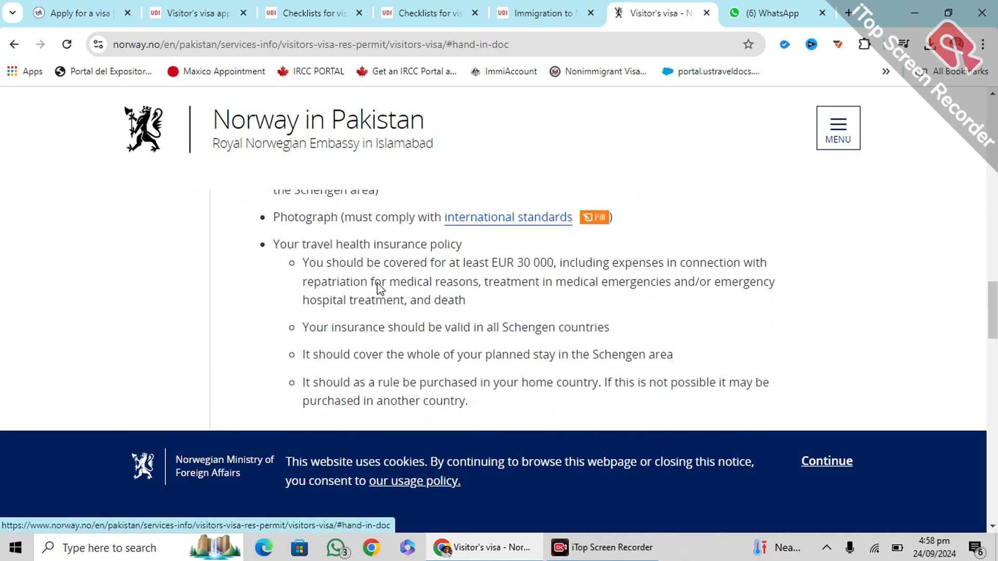
scroll(381, 289, "down", 3)
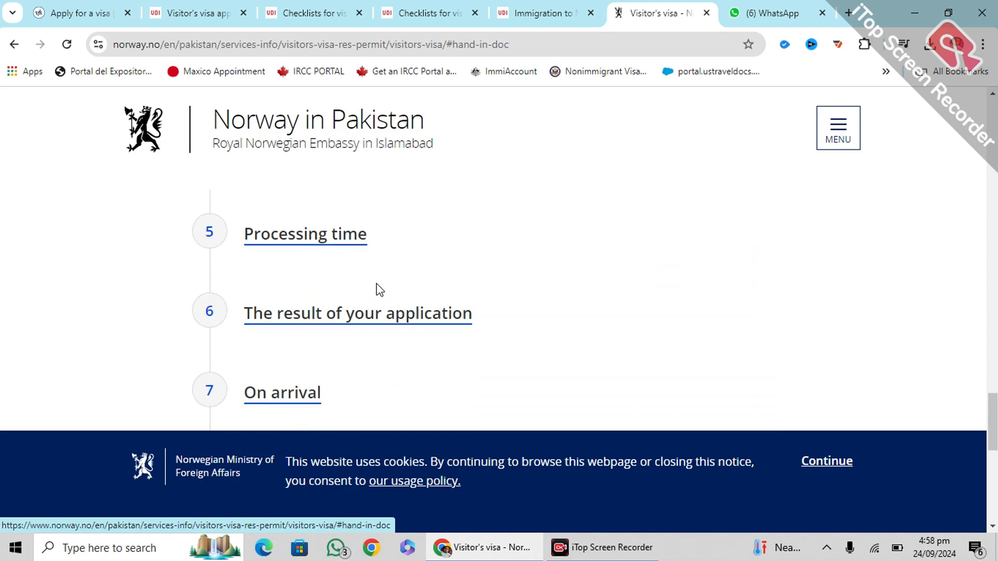
left_click(288, 249)
scroll(341, 234, "down", 7)
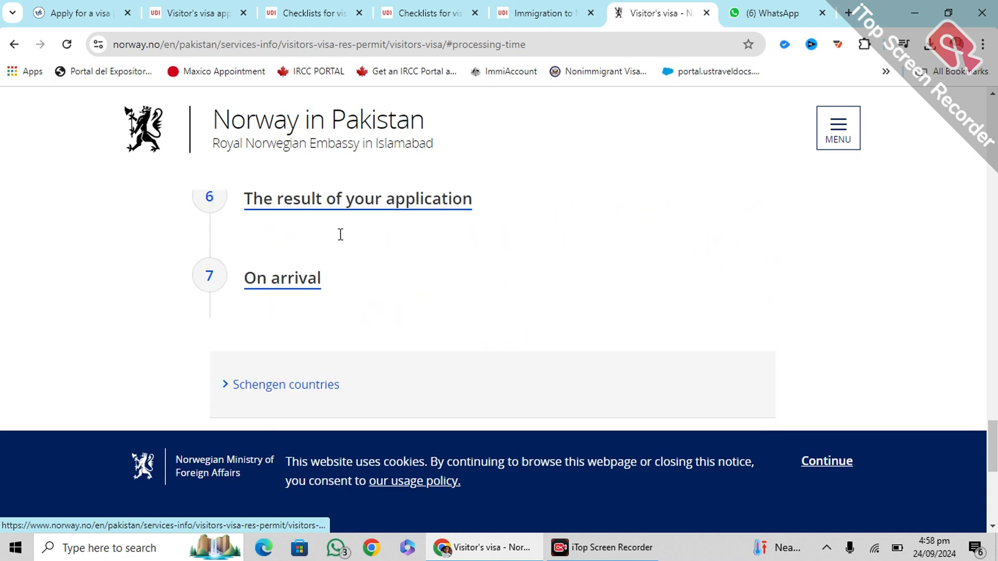
scroll(292, 270, "up", 1)
scroll(561, 312, "up", 15)
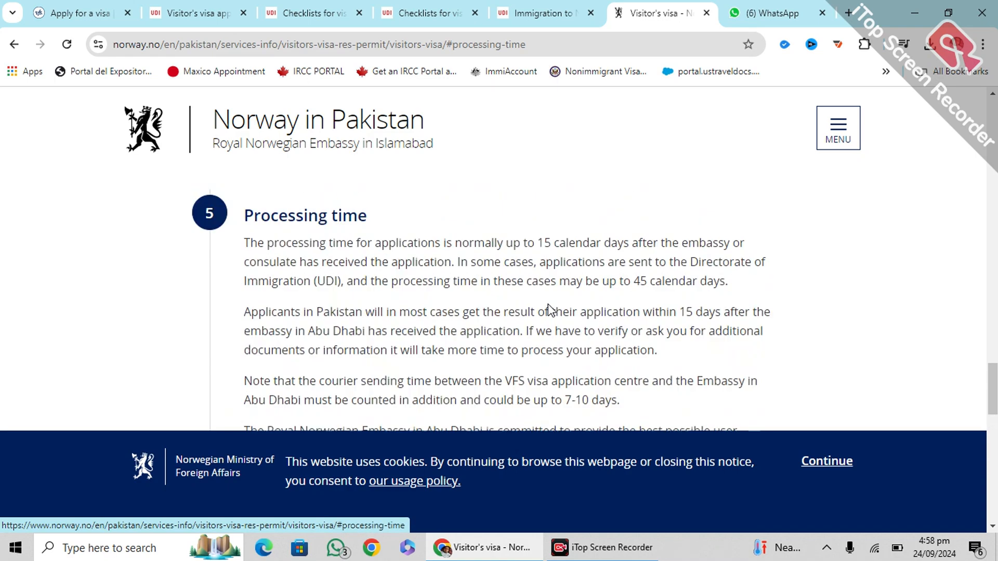
scroll(548, 310, "down", 3)
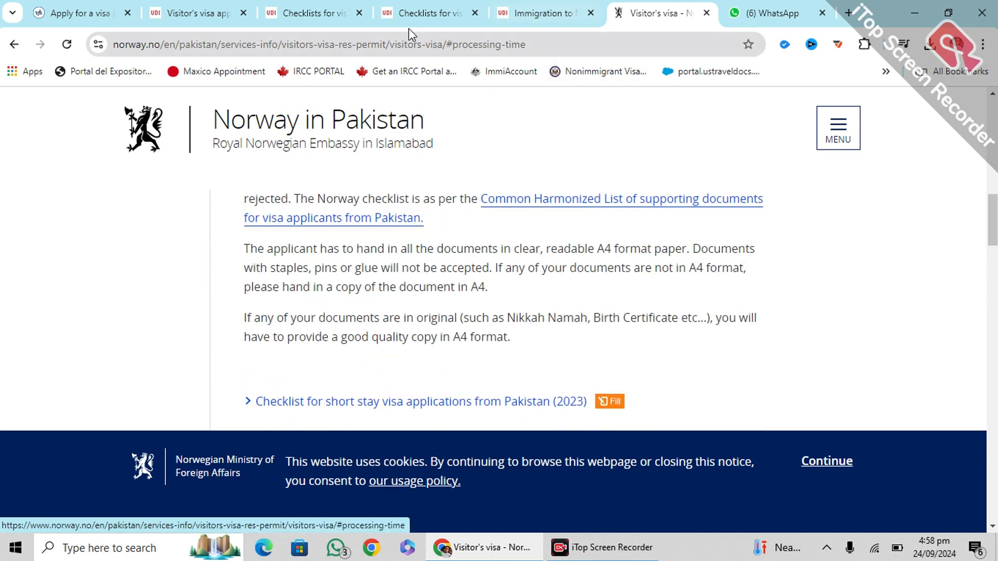
left_click(190, 15)
Scroll the document-type list and set the type to 'Other documents'
scroll(229, 241, "up", 5)
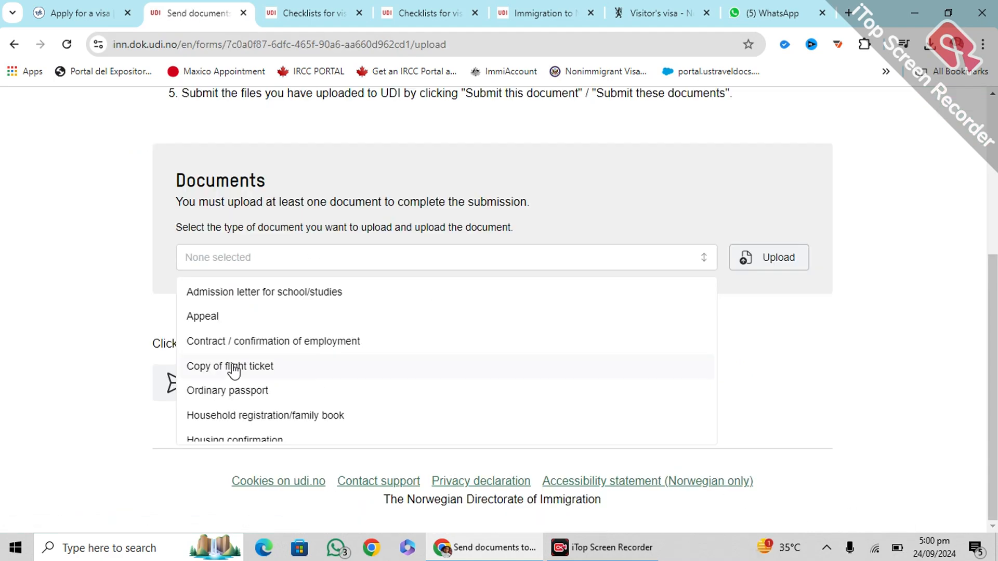
scroll(242, 328, "down", 2)
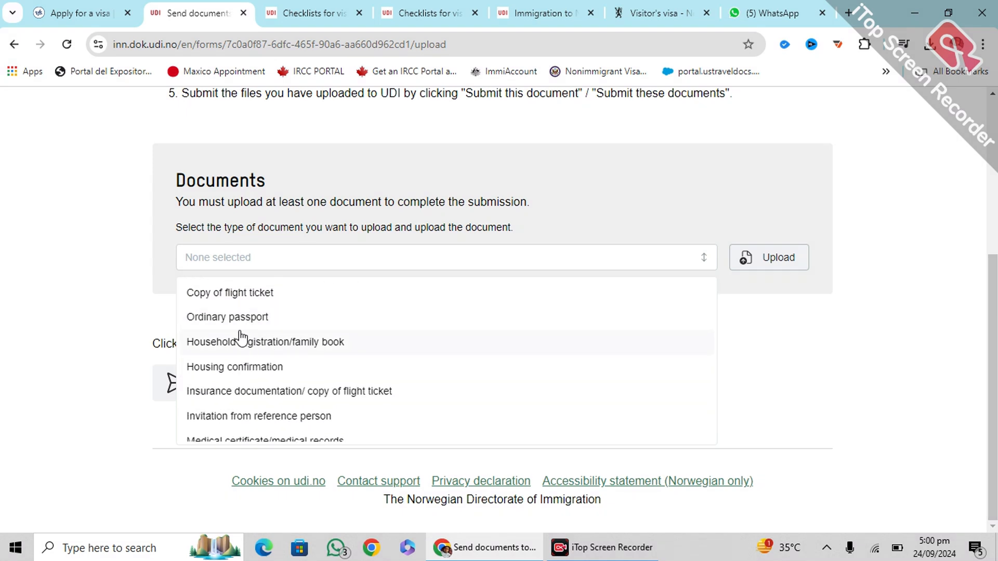
scroll(241, 338, "down", 1)
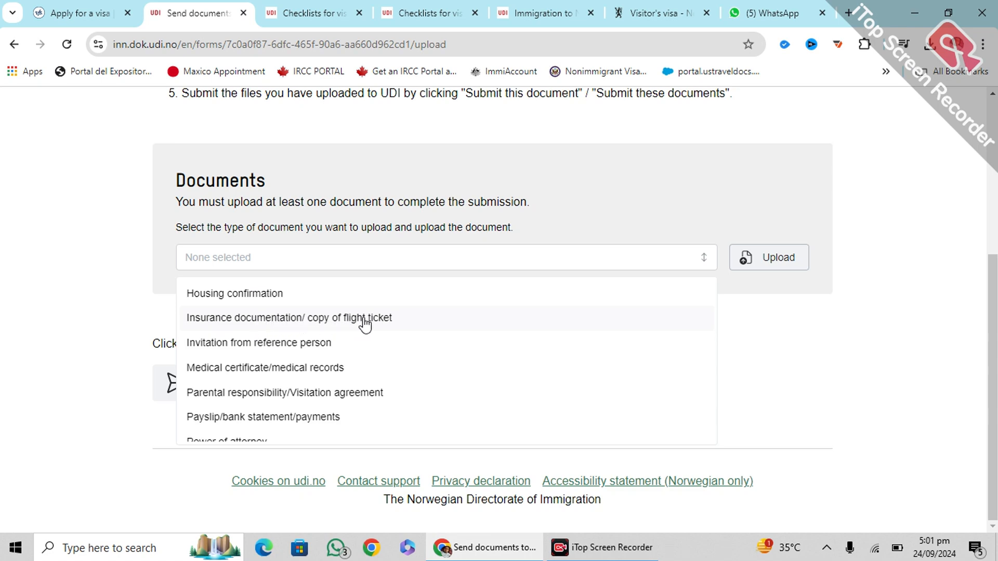
scroll(330, 323, "down", 1)
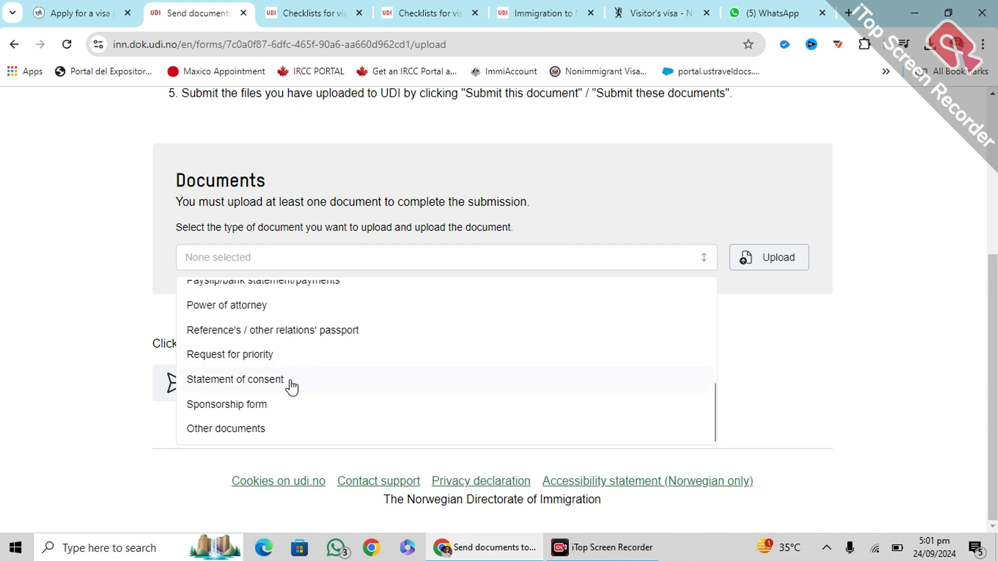
scroll(255, 370, "up", 1)
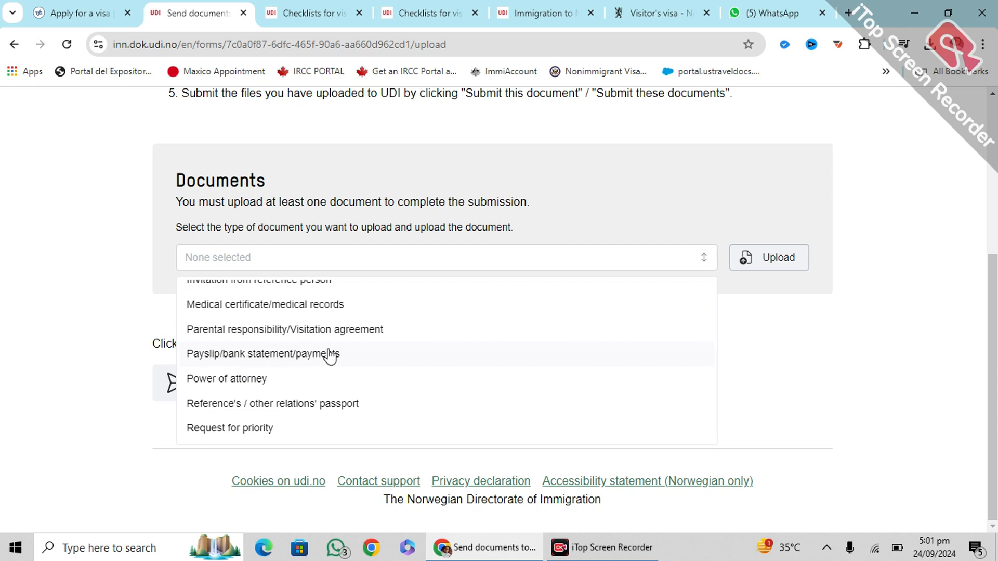
scroll(286, 364, "down", 1)
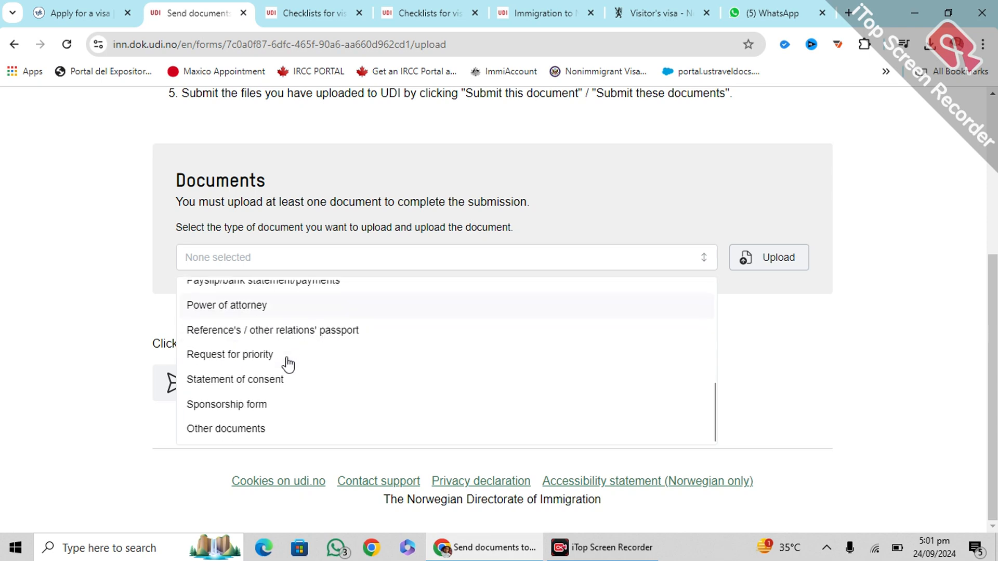
left_click(214, 429)
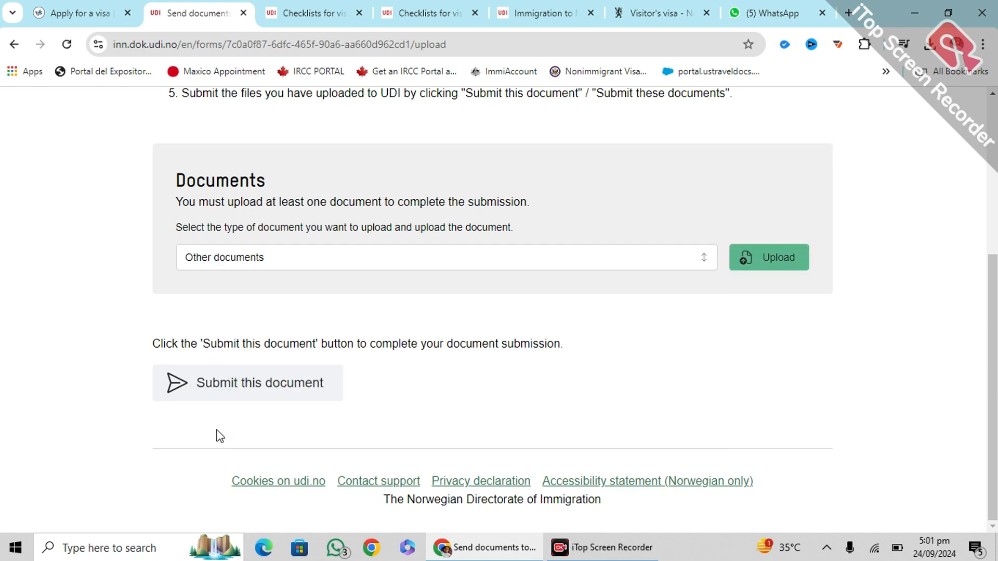
Upload the special check-in PDF from Downloads under Other documents
left_click(768, 260)
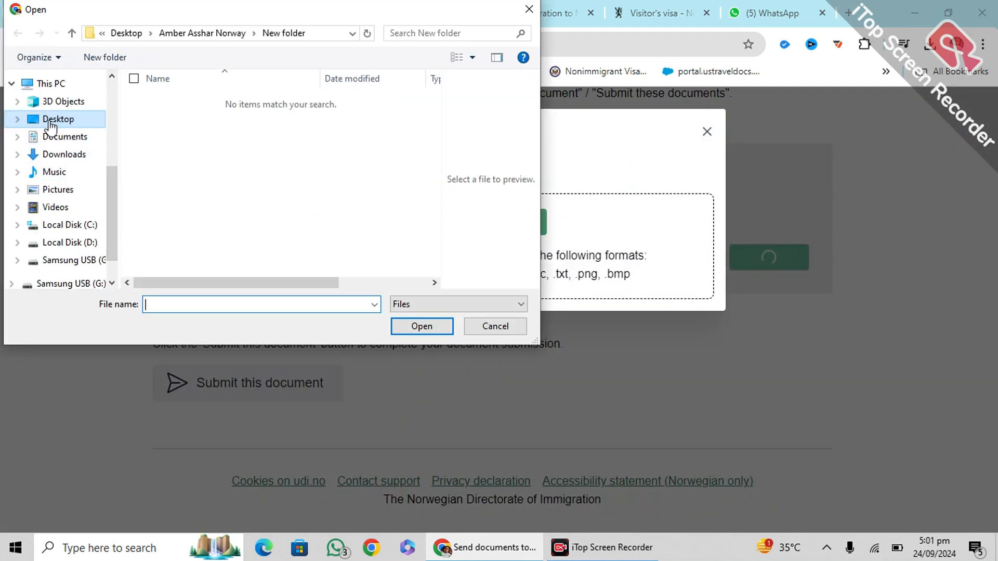
left_click(51, 122)
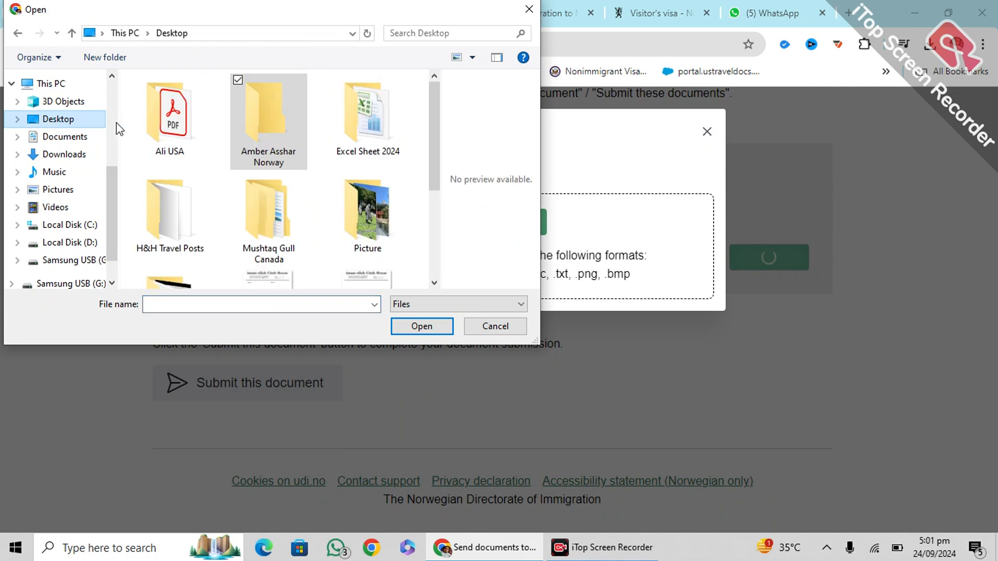
left_click(66, 140)
left_click(65, 155)
left_click(163, 124)
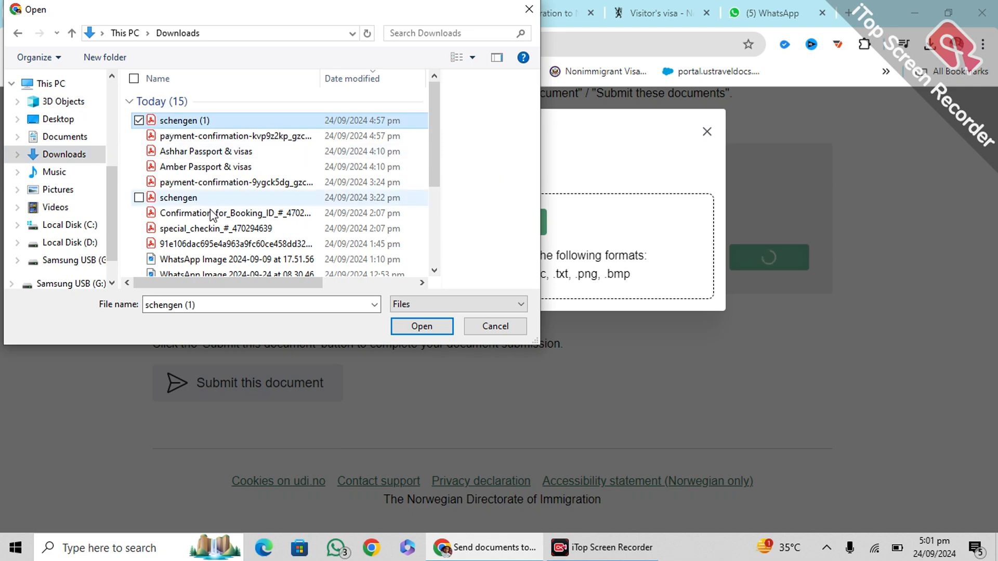
left_click(211, 217)
left_click(216, 232)
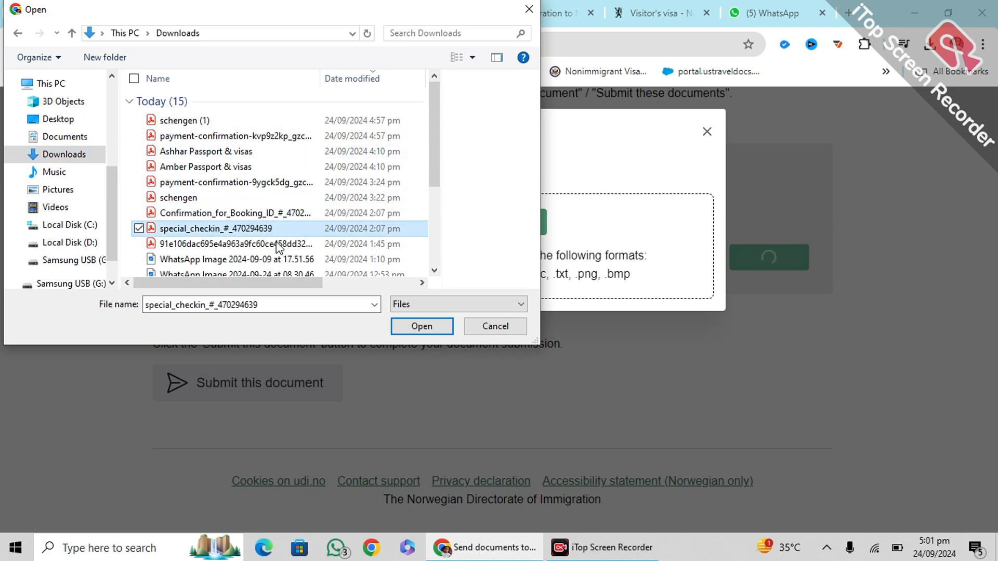
left_click(422, 326)
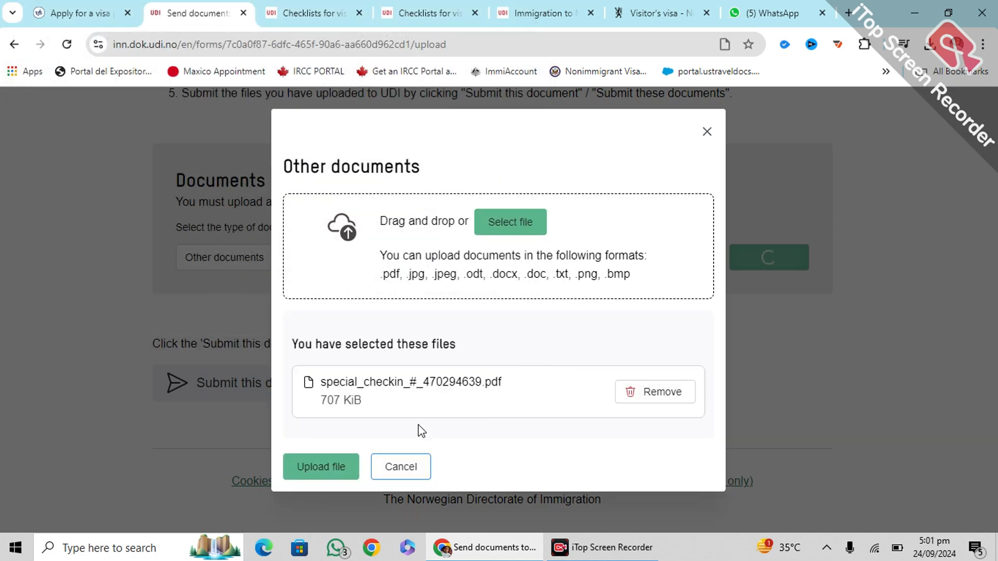
left_click(318, 467)
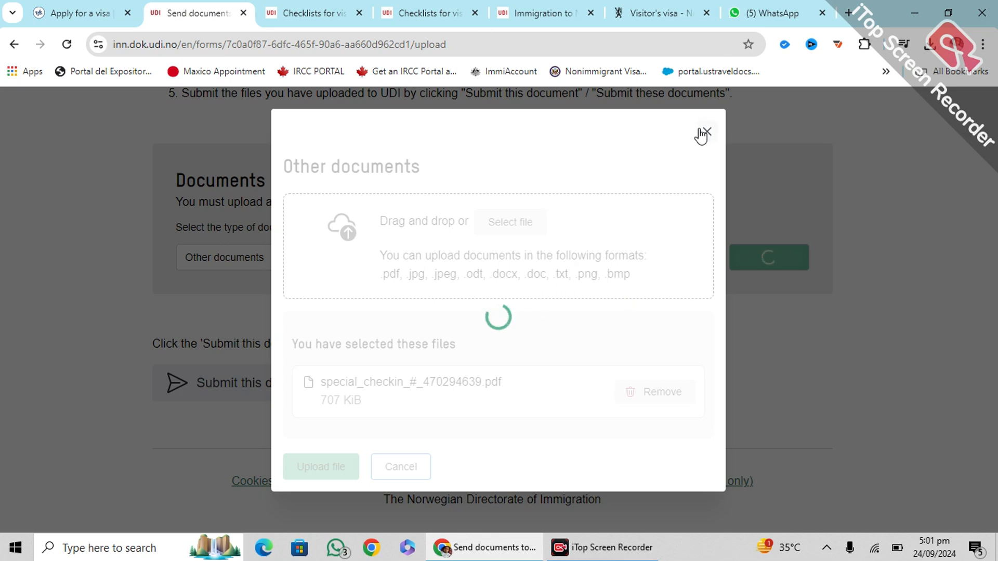
Review the upload page, then minimise Chrome to reach the desktop
scroll(431, 372, "down", 4)
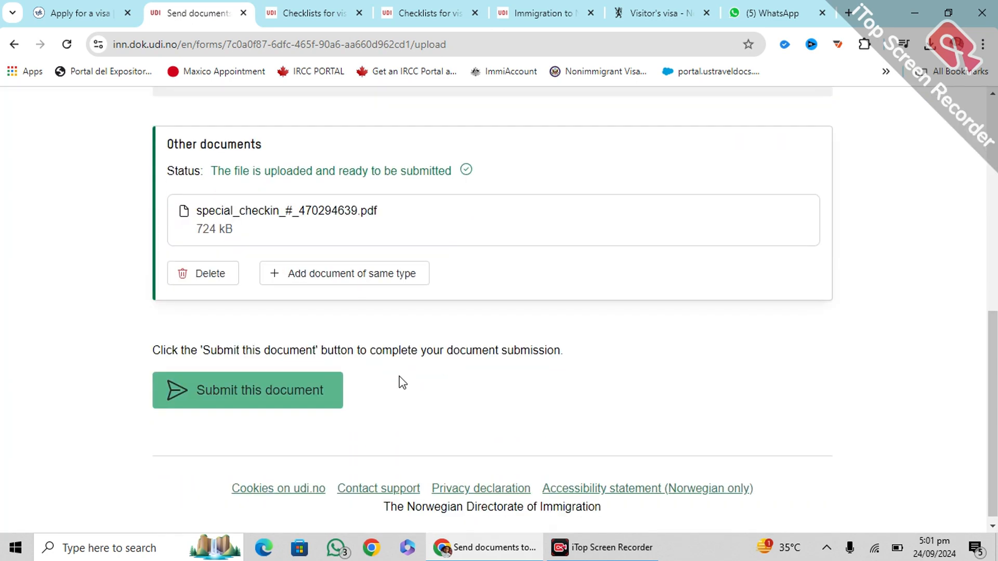
scroll(333, 322, "up", 4)
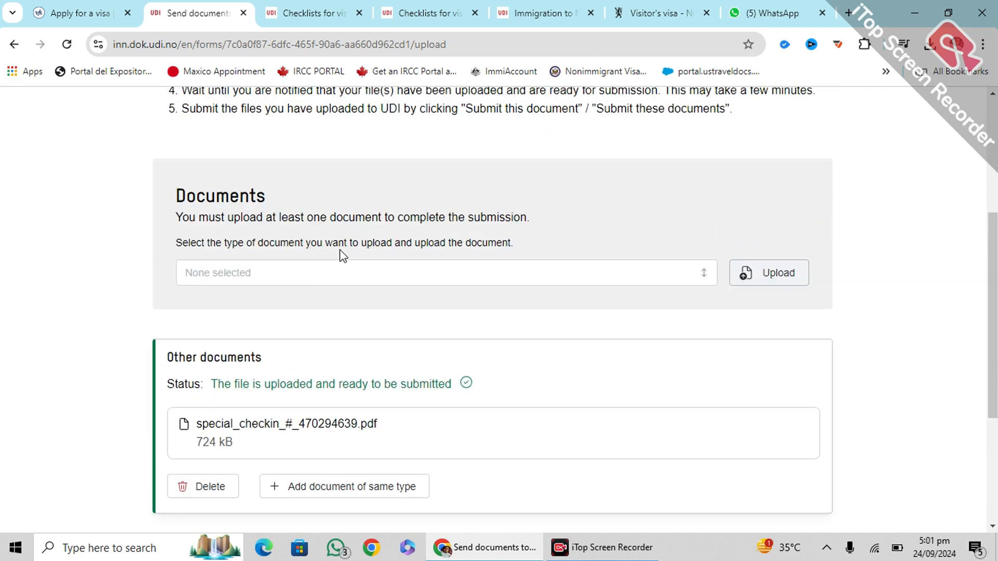
scroll(321, 316, "down", 4)
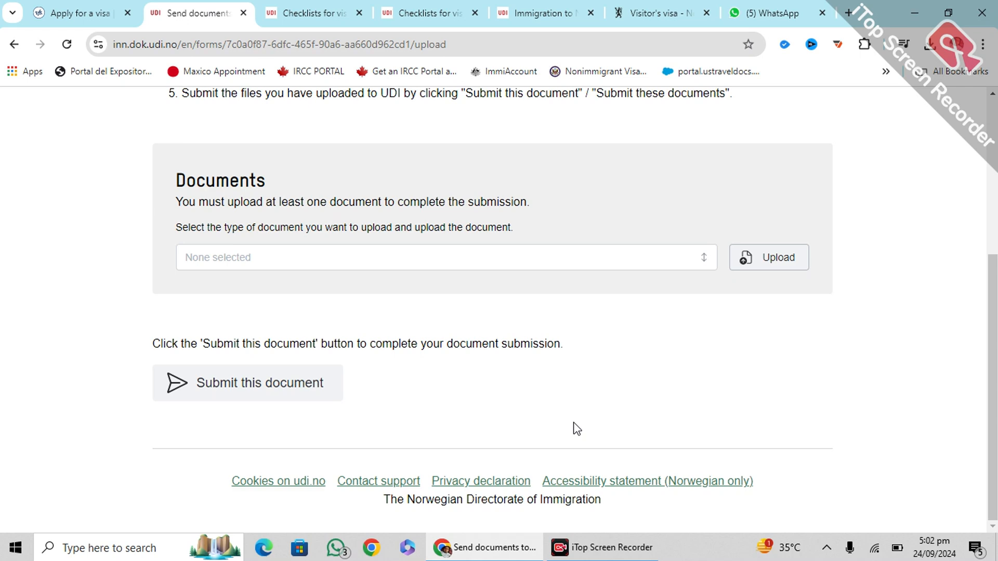
left_click(915, 11)
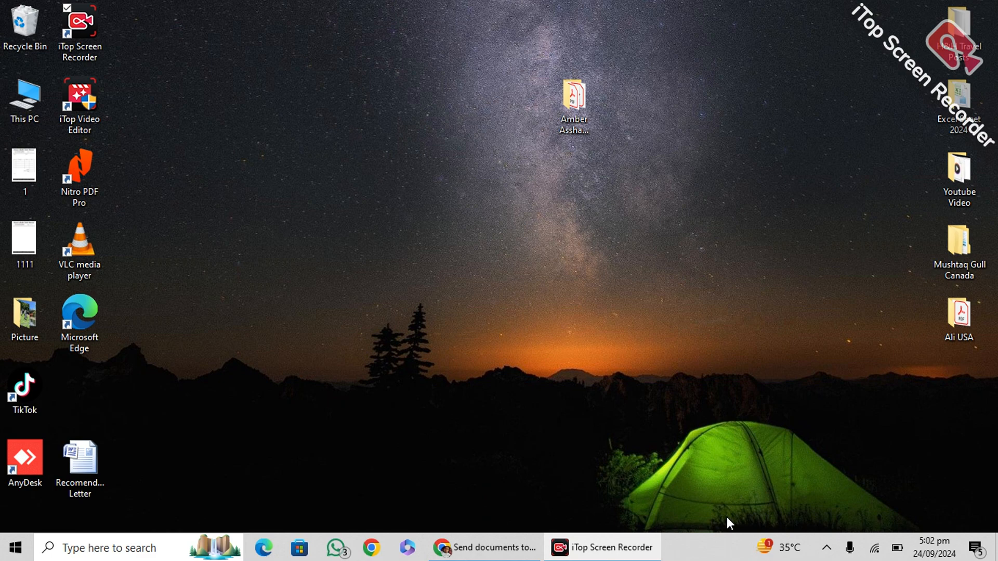
Open This PC, then Local Disk (D:) and its Data folder
left_click(19, 99)
key("Return")
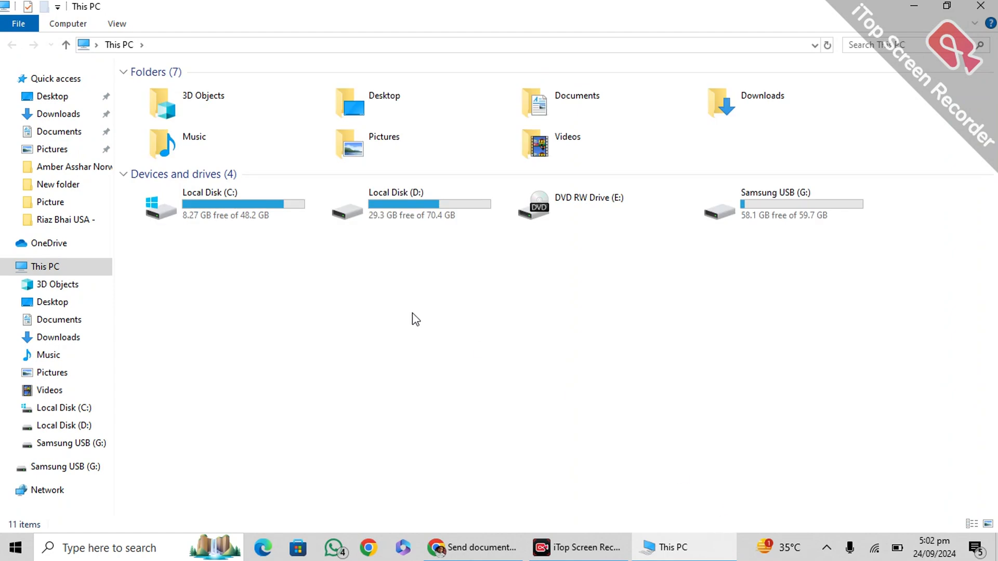
double_click(385, 196)
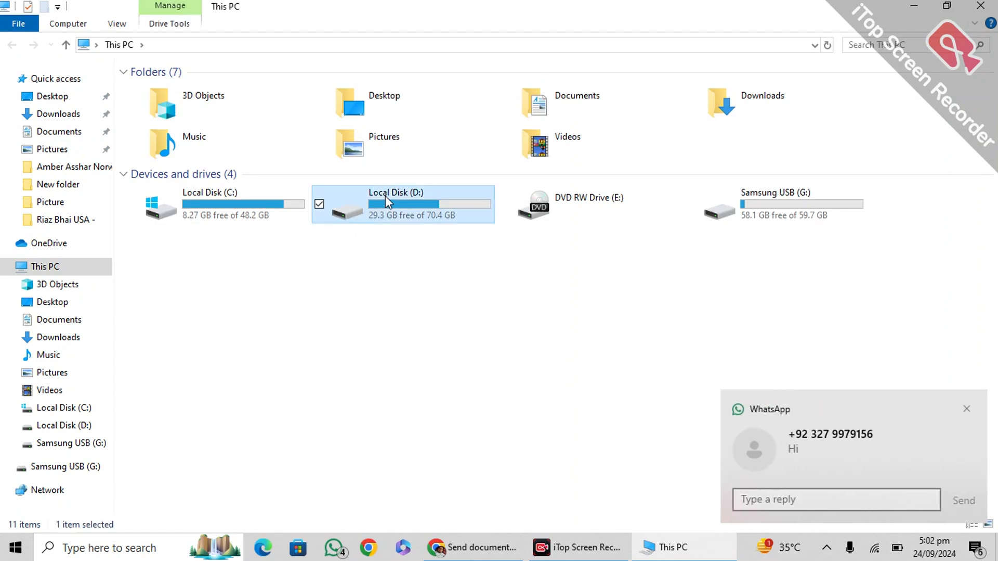
left_click(965, 408)
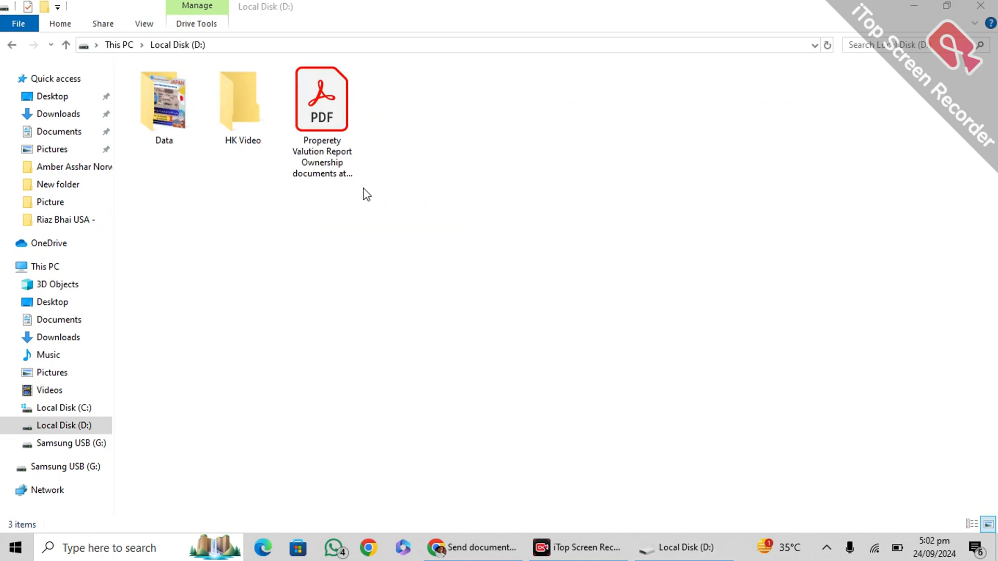
double_click(145, 107)
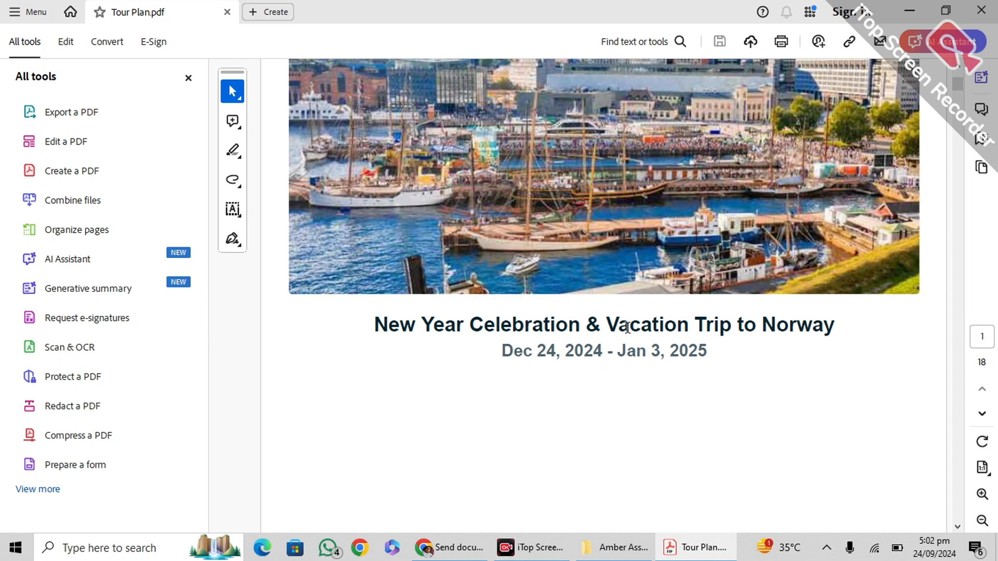
Scroll through all 18 pages of the tour plan to the QR 604 Karachi arrival
scroll(627, 326, "down", 10)
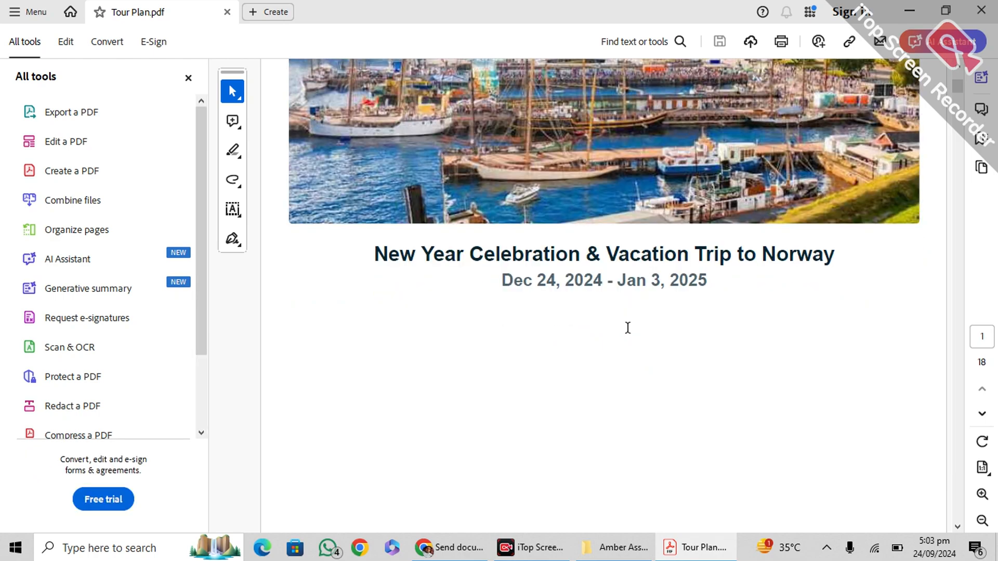
scroll(631, 334, "down", 15)
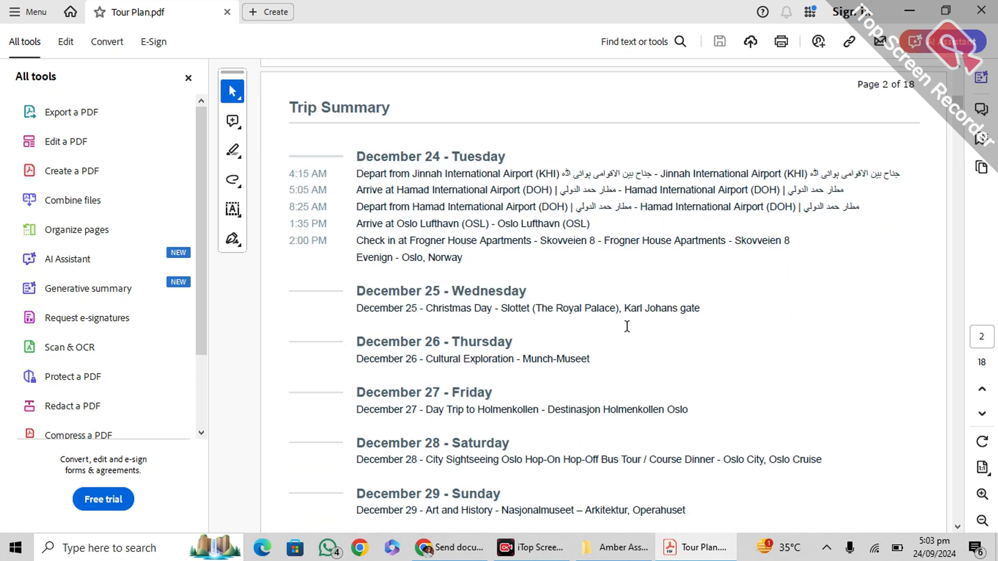
scroll(632, 334, "down", 15)
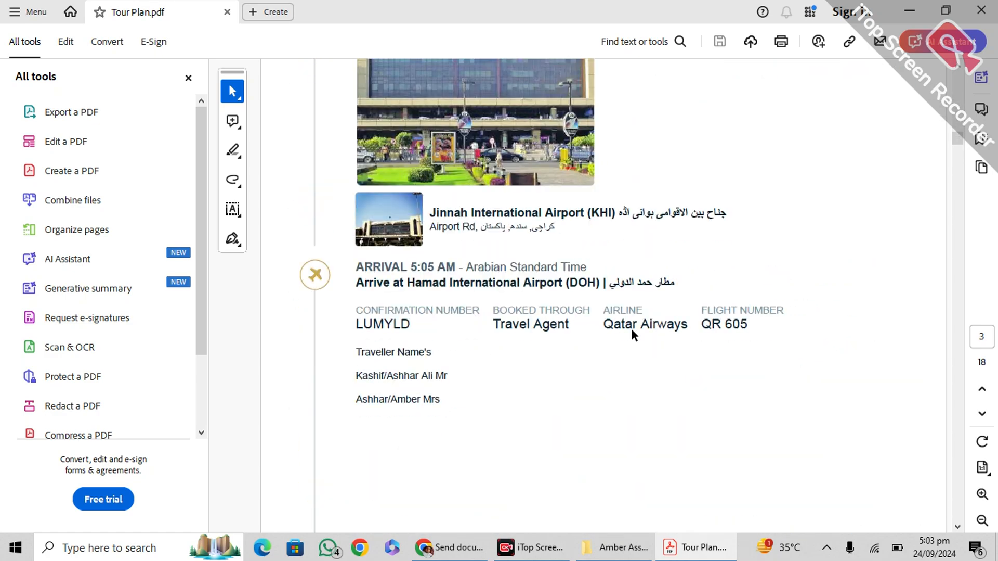
scroll(635, 335, "down", 20)
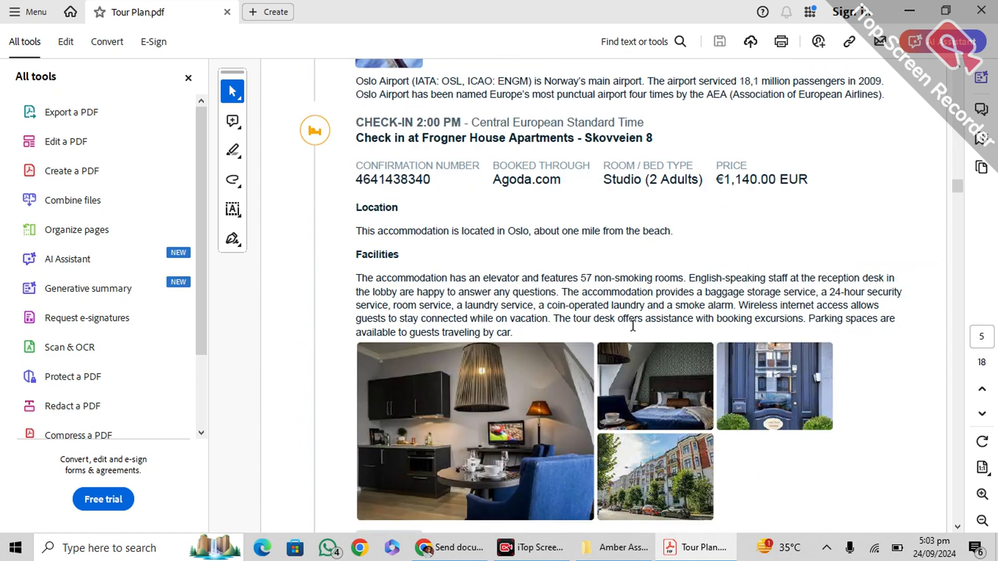
scroll(639, 338, "down", 20)
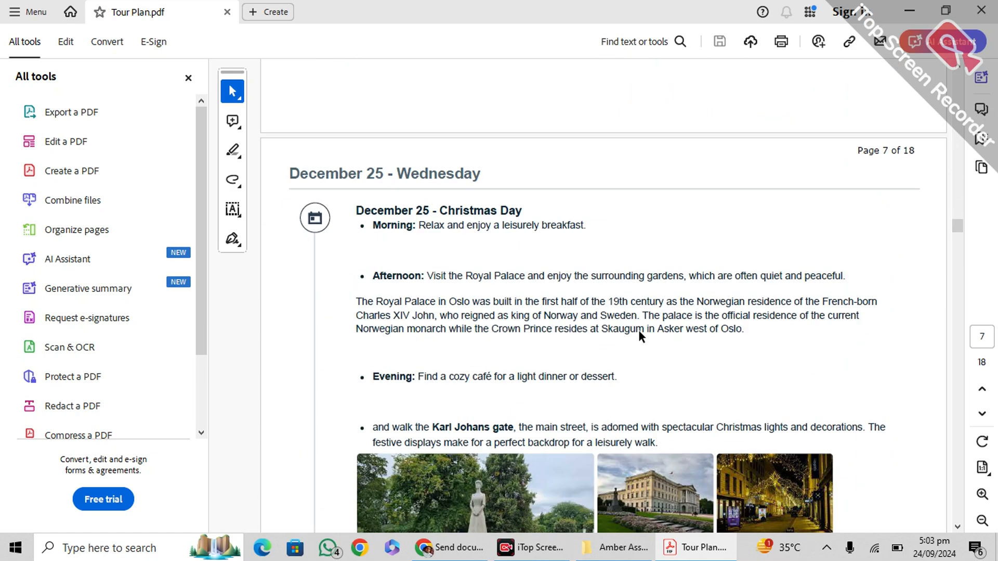
scroll(640, 335, "down", 20)
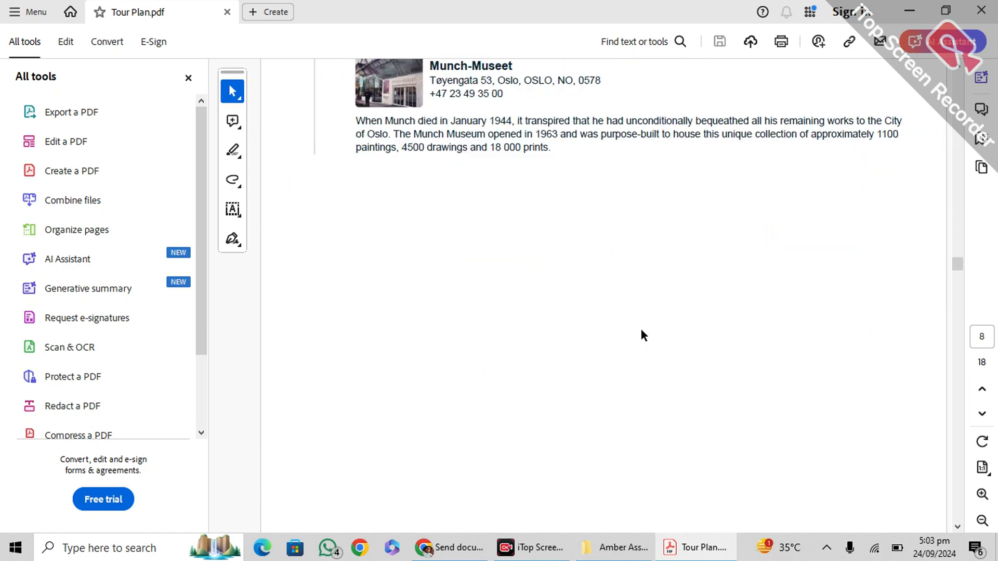
scroll(640, 327, "down", 20)
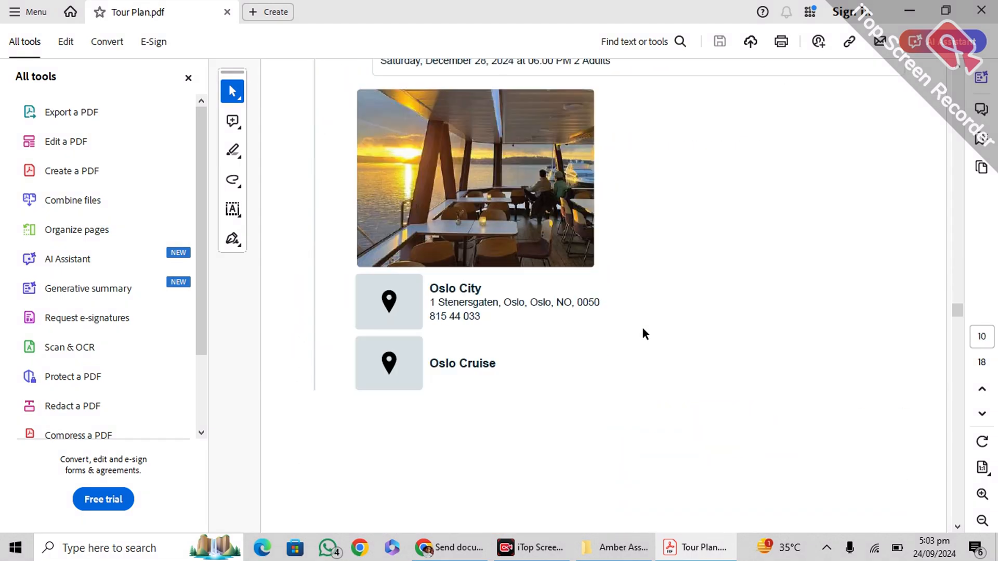
scroll(642, 333, "down", 20)
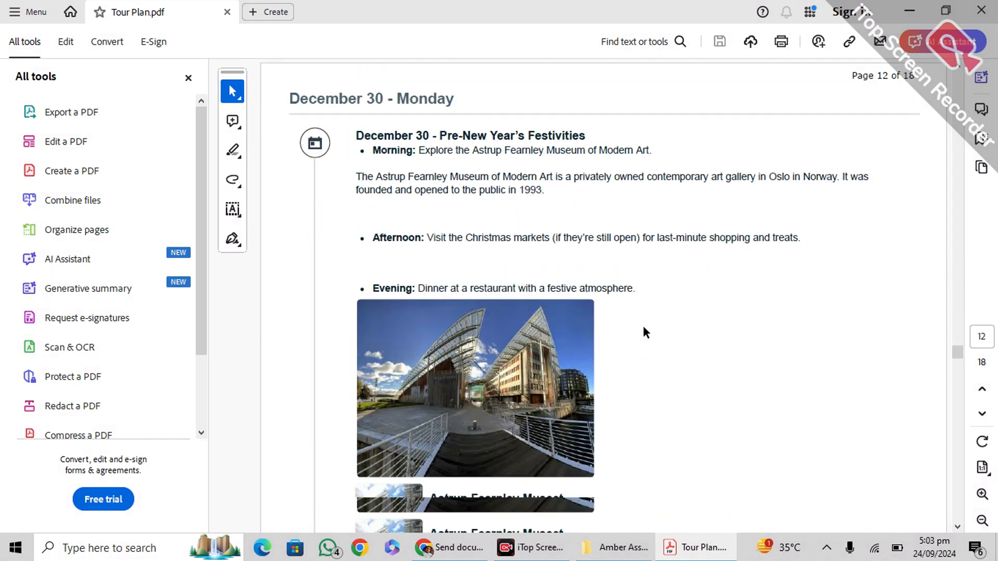
scroll(648, 332, "down", 20)
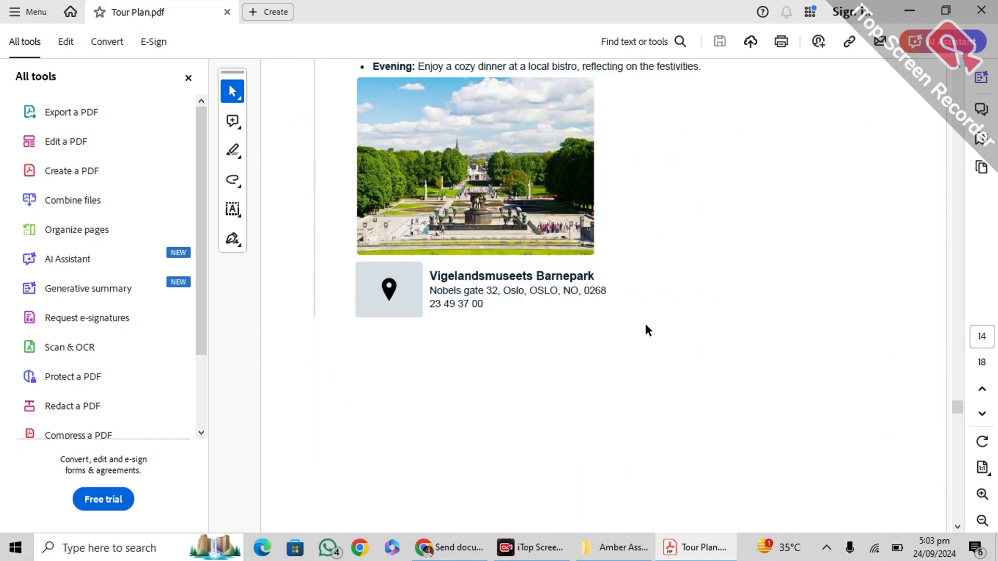
scroll(643, 325, "down", 20)
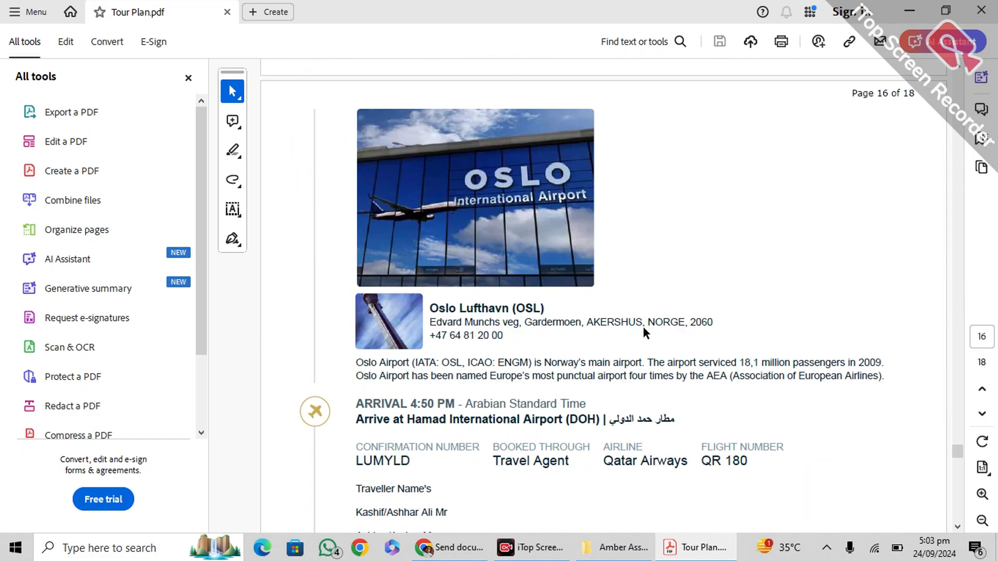
scroll(643, 331, "down", 12)
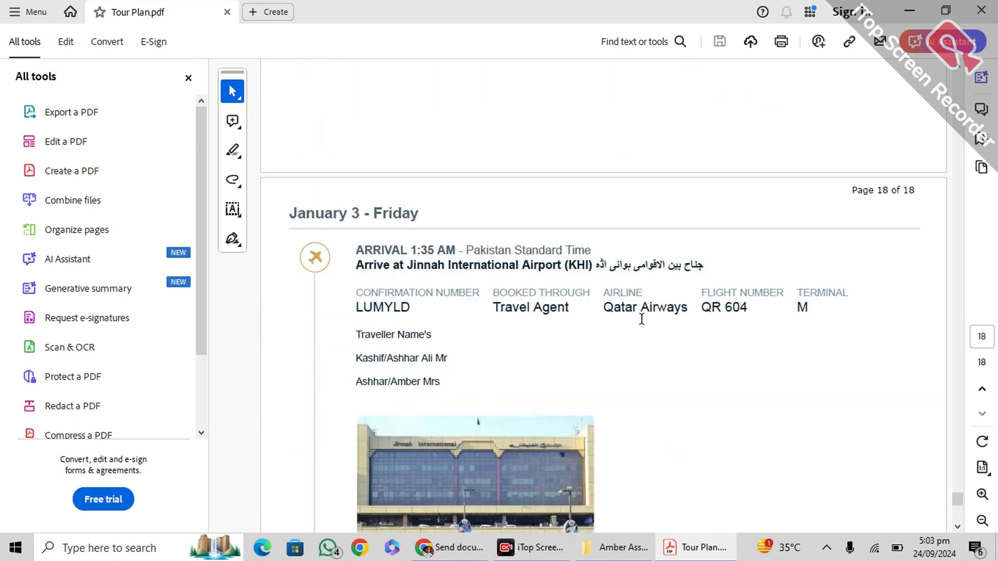
Close the Tour Plan PDF and the documents folder, then return to Chrome's UDI upload page
left_click(985, 13)
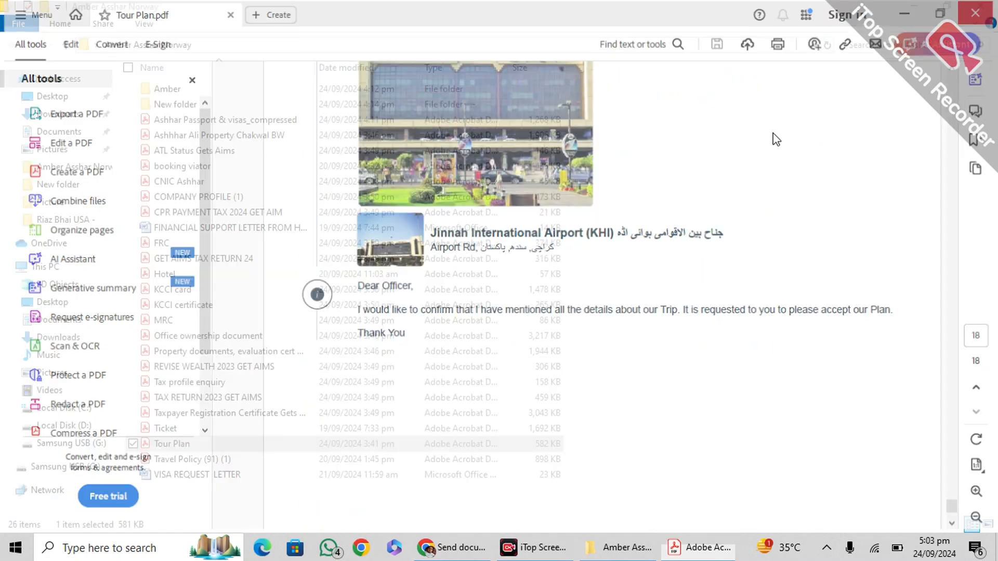
left_click(981, 6)
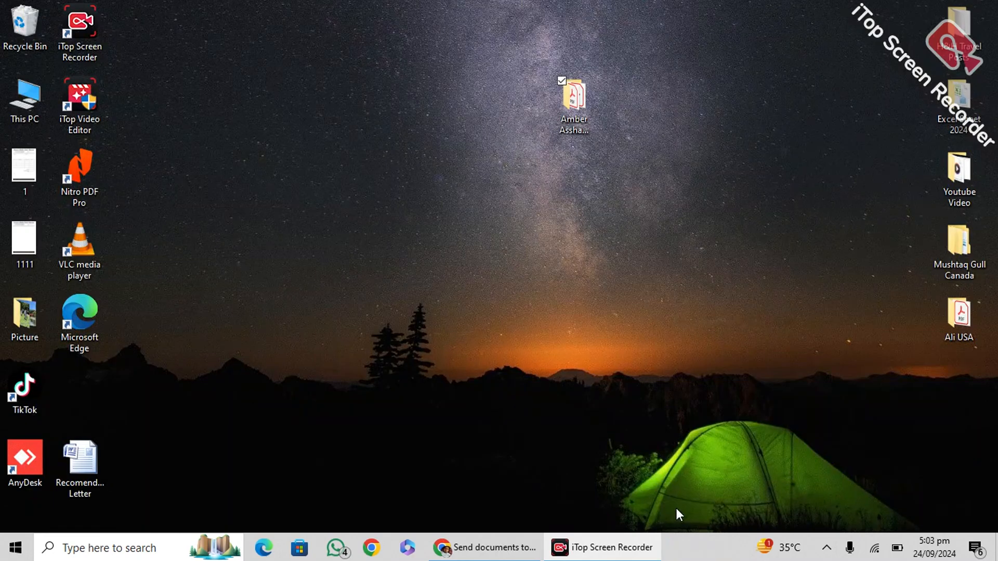
left_click(494, 547)
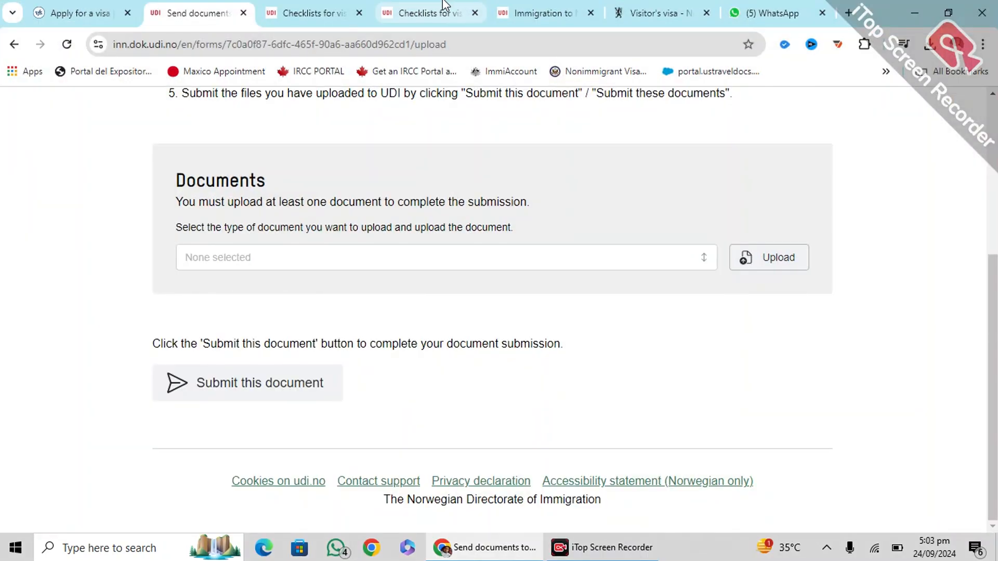